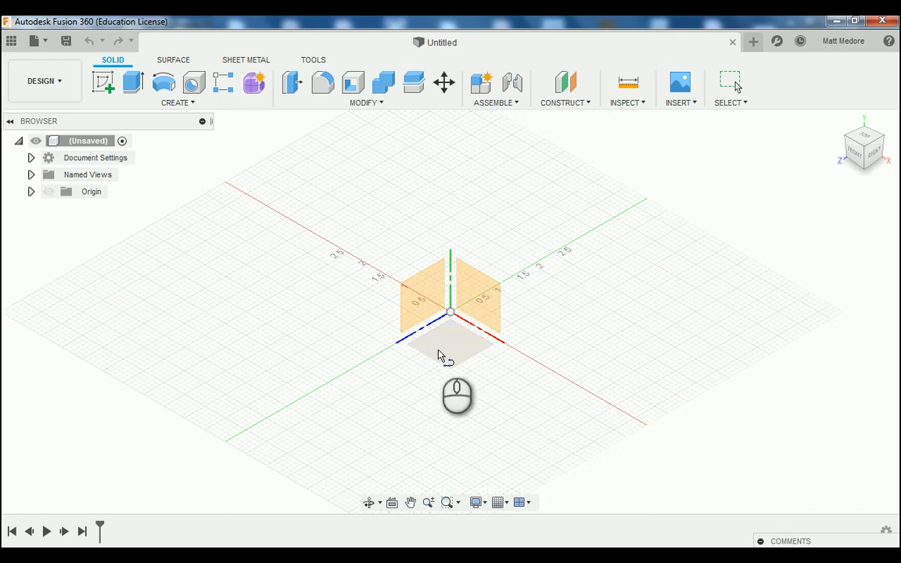
# Start a line sketch on the horizontal origin plane.
pyautogui.moveTo(439, 355)
pyautogui.keyDown('shift'); pyautogui.mouseDown(button='middle')
pyautogui.moveTo(478, 304)
pyautogui.moveTo(422, 300)
pyautogui.moveTo(440, 351)
pyautogui.mouseUp(button='middle'); pyautogui.keyUp('shift')
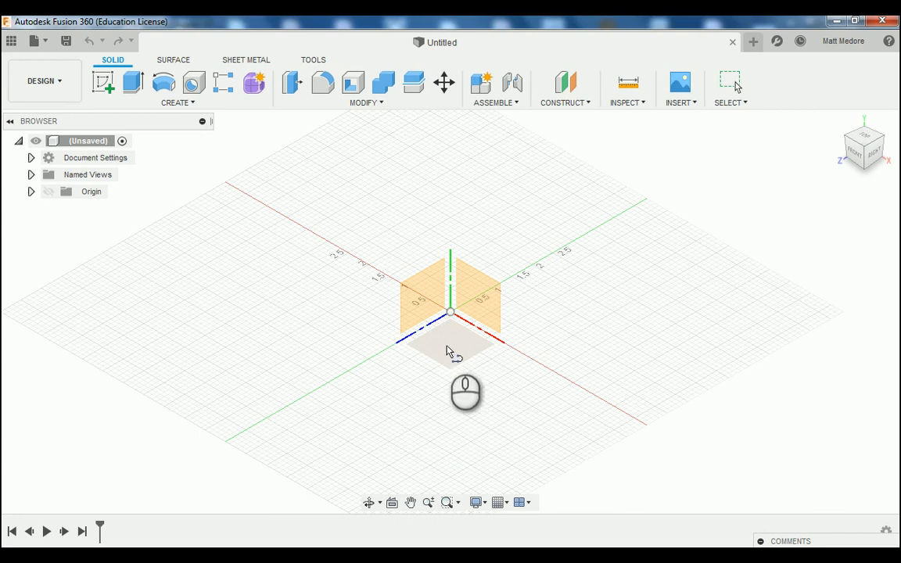
pyautogui.click(450, 349)
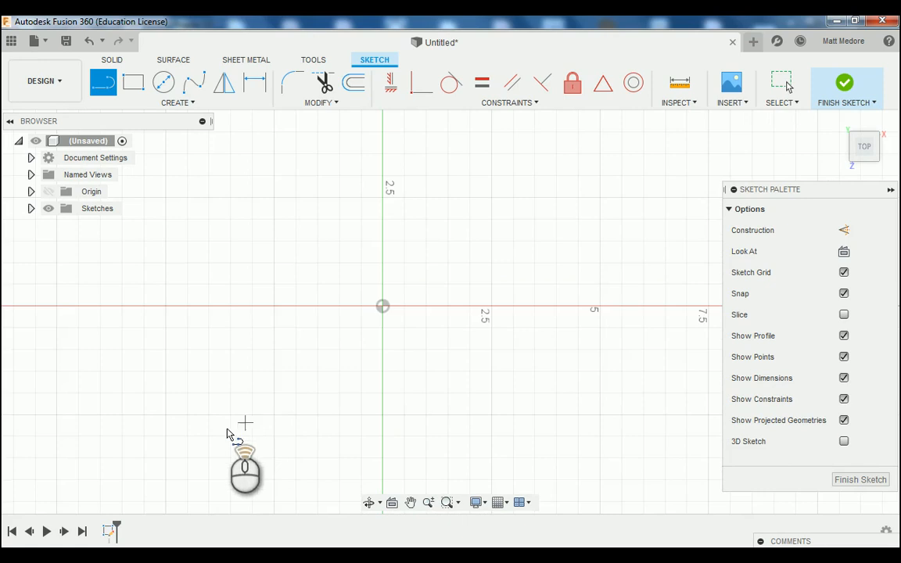
pyautogui.scroll(2, 229, 428)
pyautogui.scroll(-1, 270, 440)
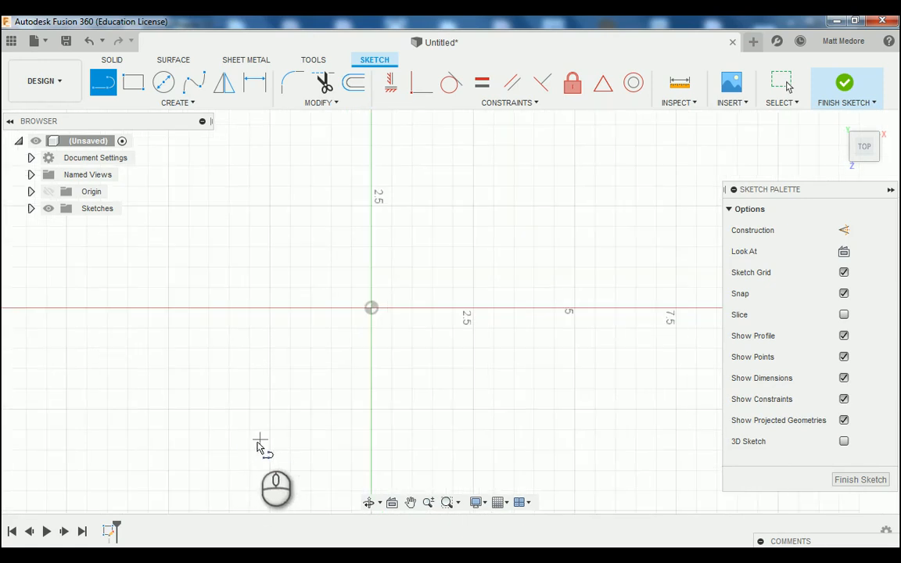
pyautogui.scroll(2, 255, 442)
pyautogui.scroll(3, 399, 336)
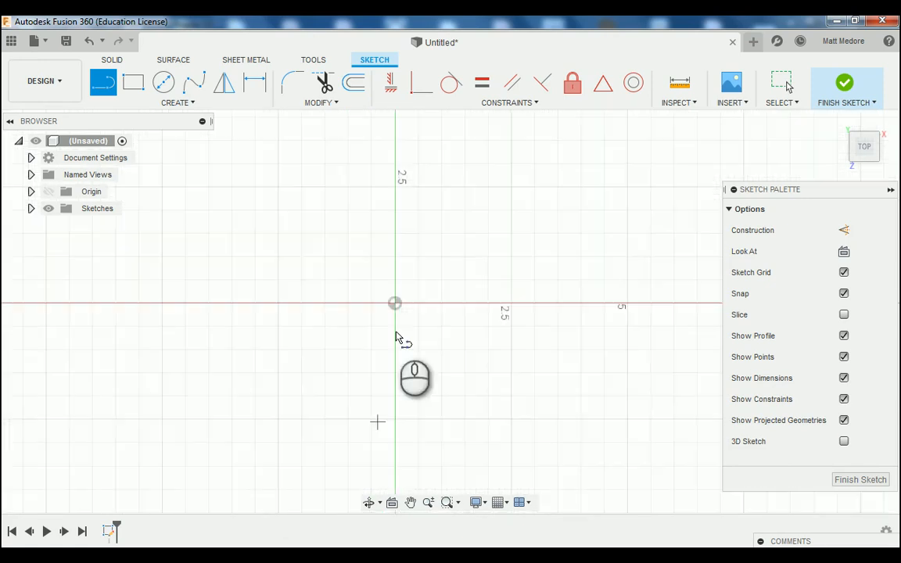
# Draw a 2 in vertical line upward from the origin and convert it to a construction line.
pyautogui.click(393, 305)
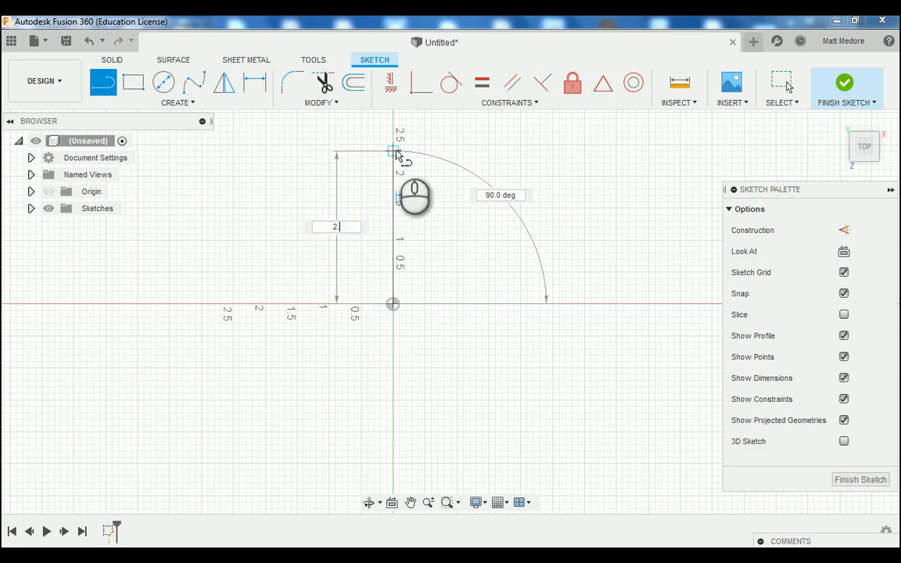
pyautogui.write('2')
pyautogui.press('Tab')
pyautogui.press('Return')
pyautogui.press('Escape')
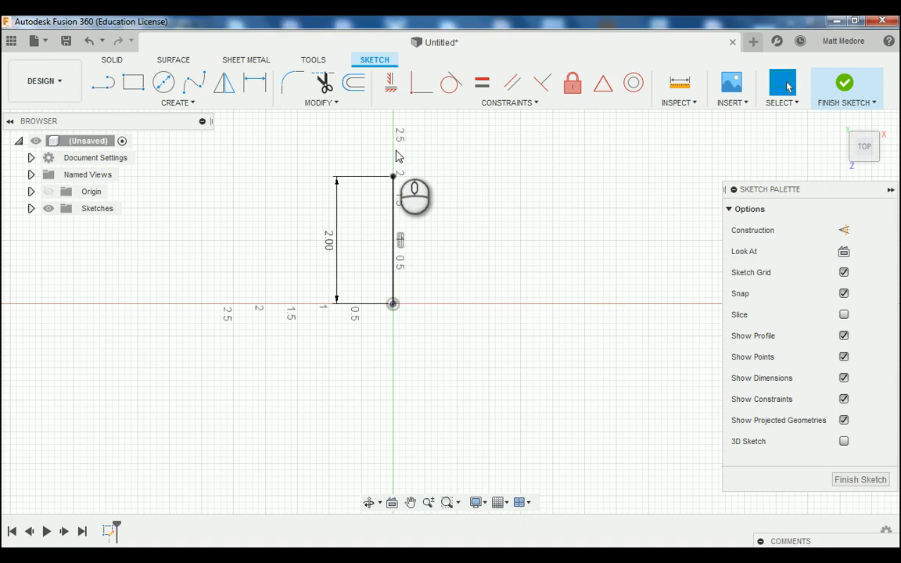
pyautogui.click(394, 206)
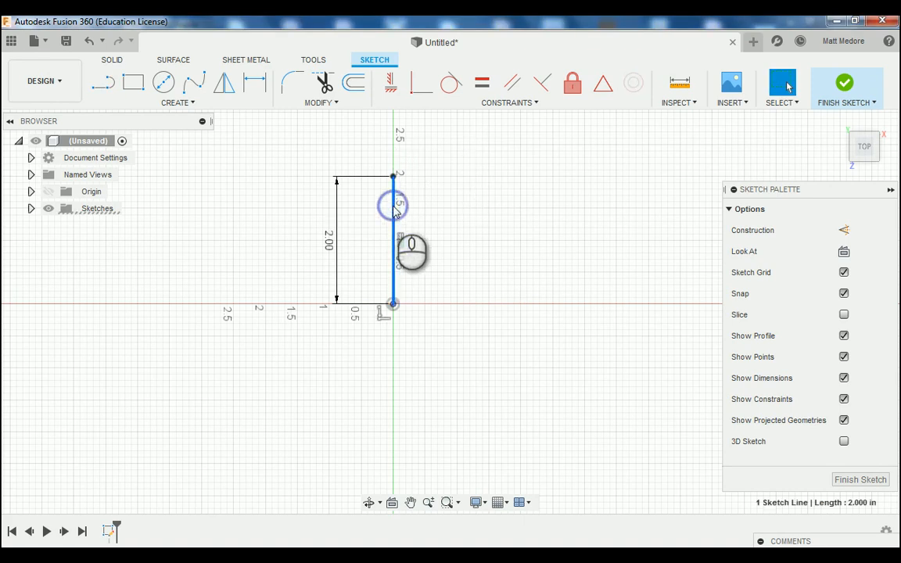
pyautogui.click(444, 206)
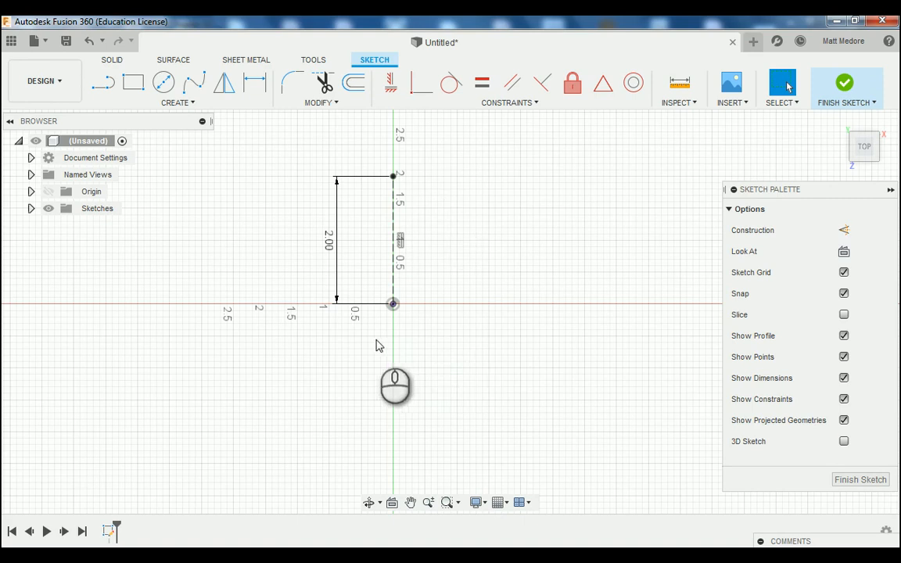
# Draw a 2.309 in horizontal line below the origin and place its dimension beneath the line.
pyautogui.press('l')
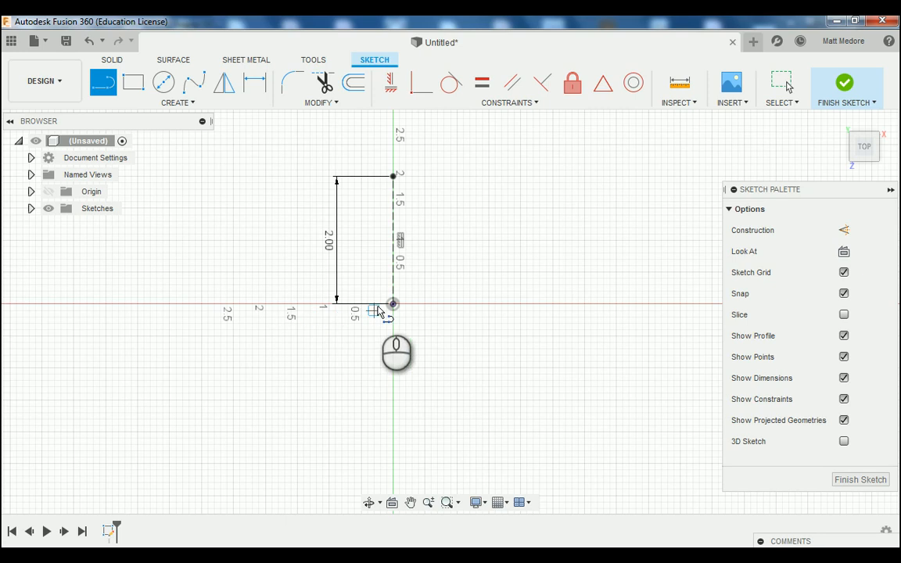
pyautogui.click(291, 368)
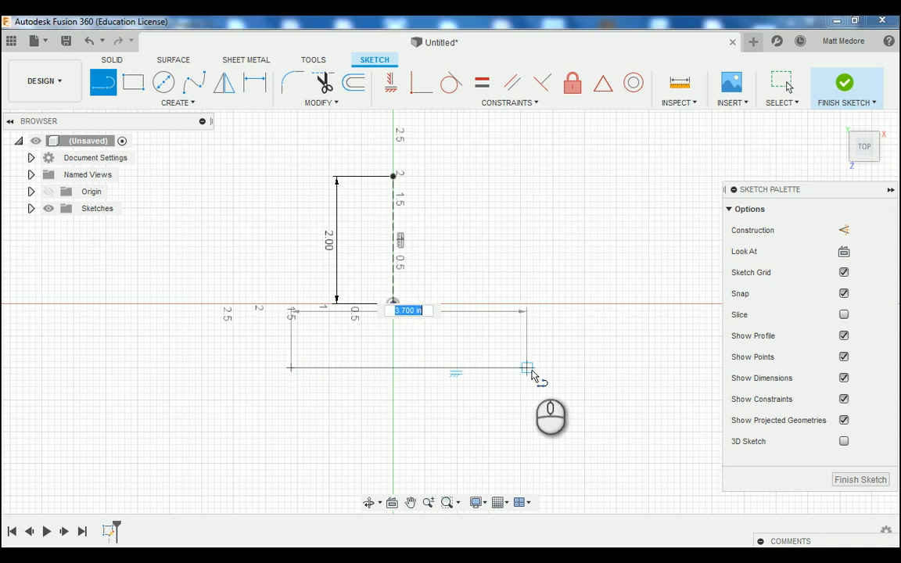
pyautogui.press('Tab')
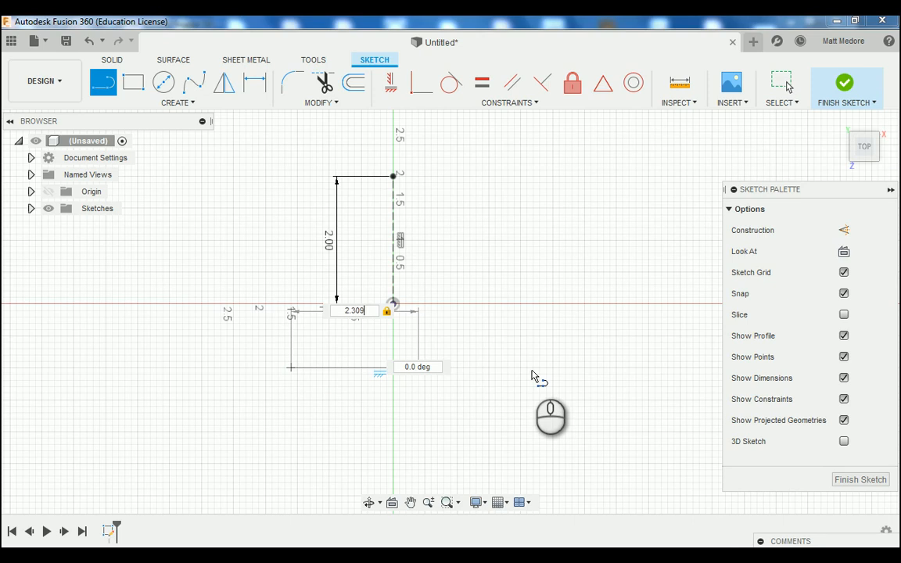
pyautogui.press('Return')
pyautogui.press('Escape')
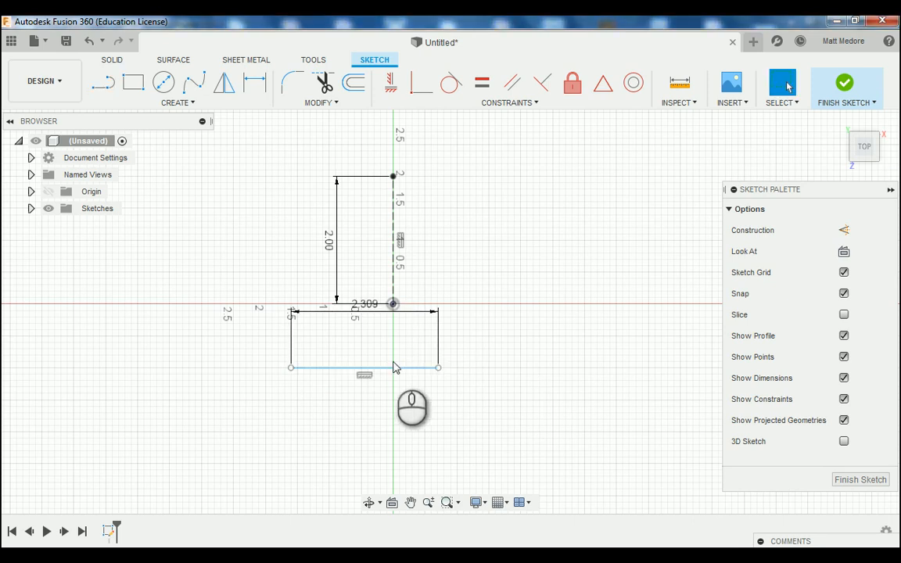
pyautogui.scroll(3, 377, 379)
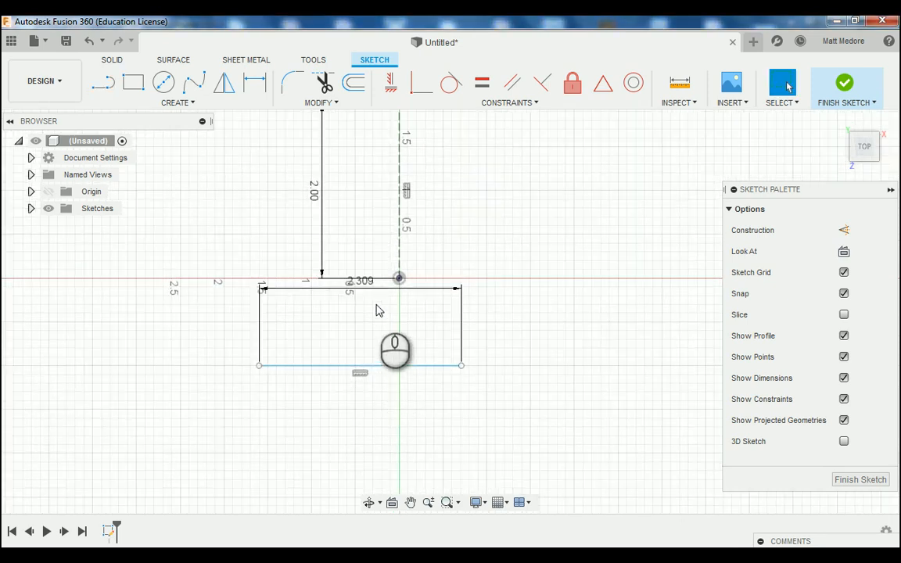
pyautogui.moveTo(362, 288); pyautogui.dragTo(356, 416)
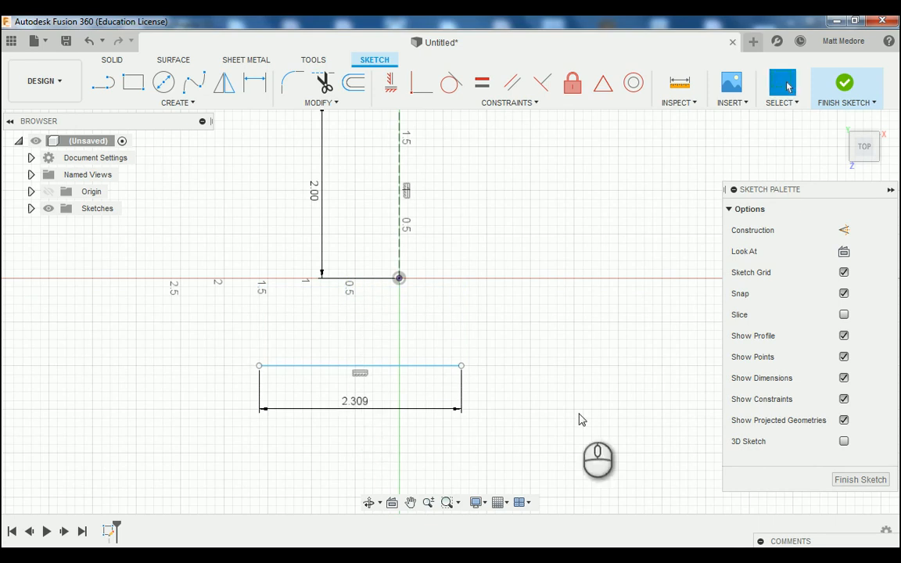
# Apply a MidPoint constraint between the horizontal line and the origin.
pyautogui.click(361, 366)
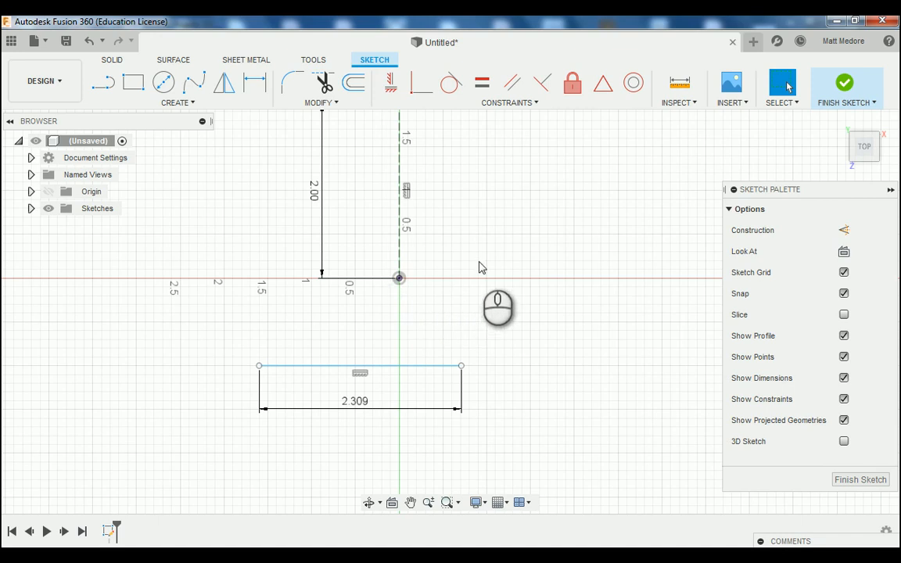
pyautogui.click(507, 104)
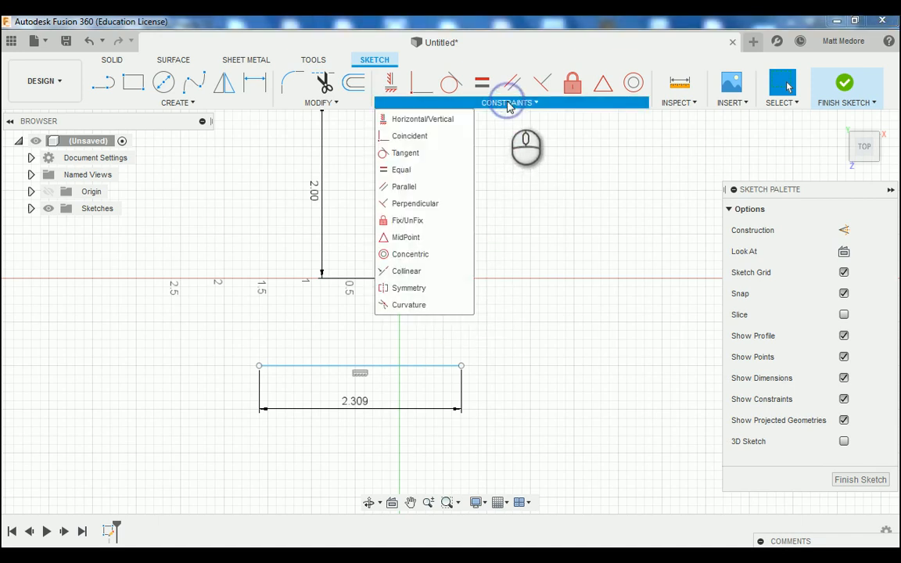
pyautogui.click(403, 238)
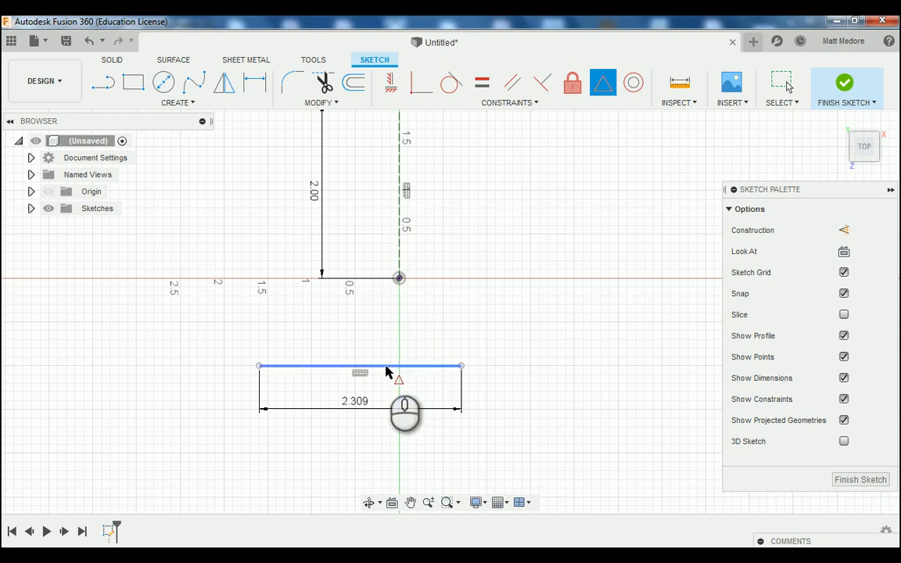
pyautogui.click(387, 367)
pyautogui.click(399, 279)
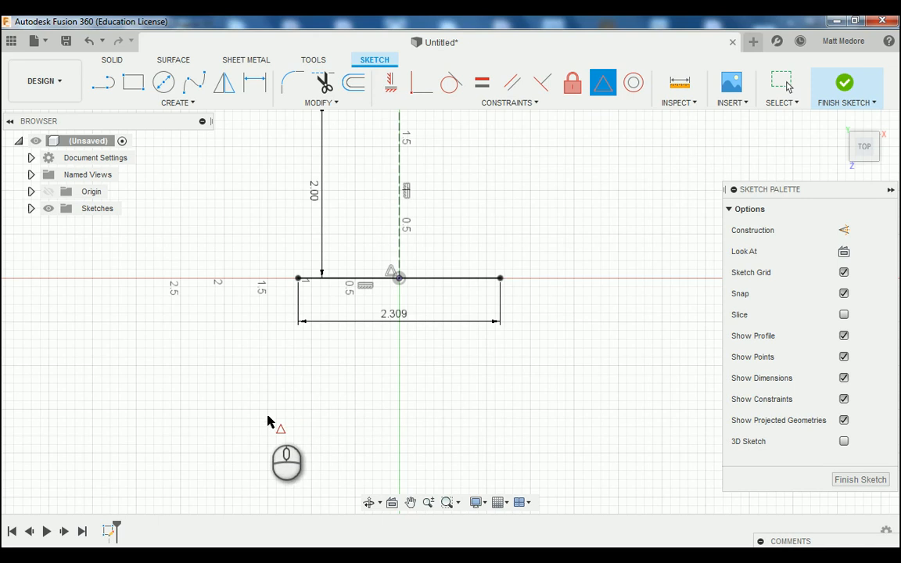
# Draw two lines from the construction line's upper endpoint to both ends of the base line, closing the triangle.
pyautogui.scroll(-2, 252, 421)
pyautogui.scroll(1, 162, 345)
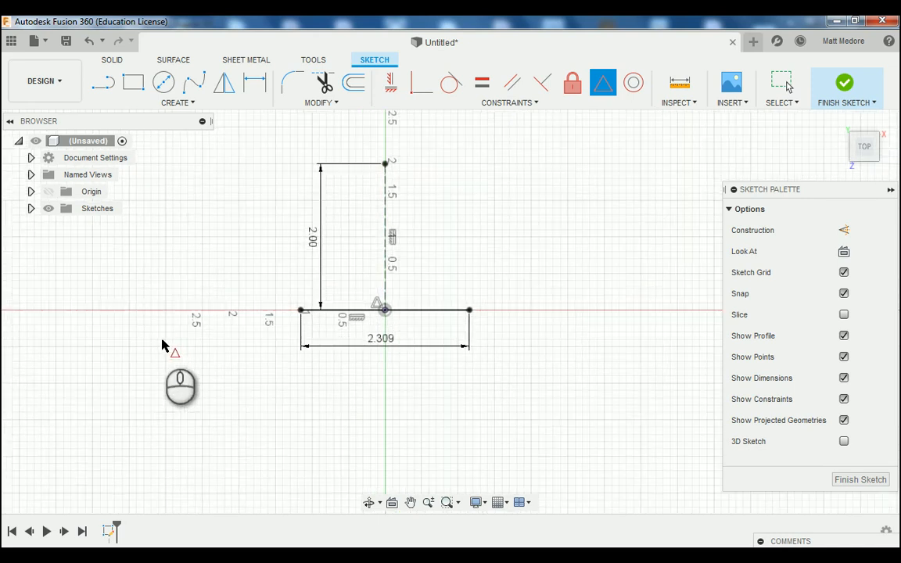
pyautogui.scroll(1, 162, 345)
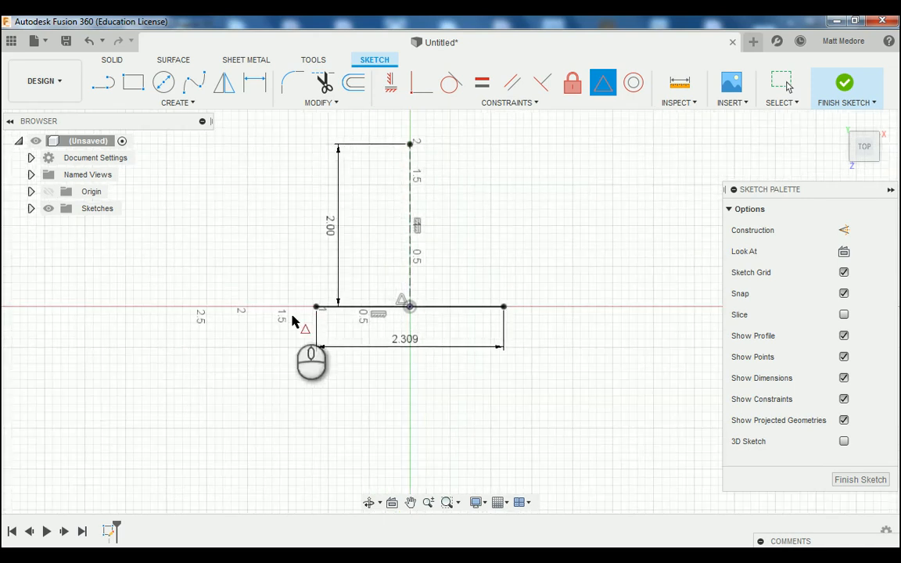
pyautogui.press('l')
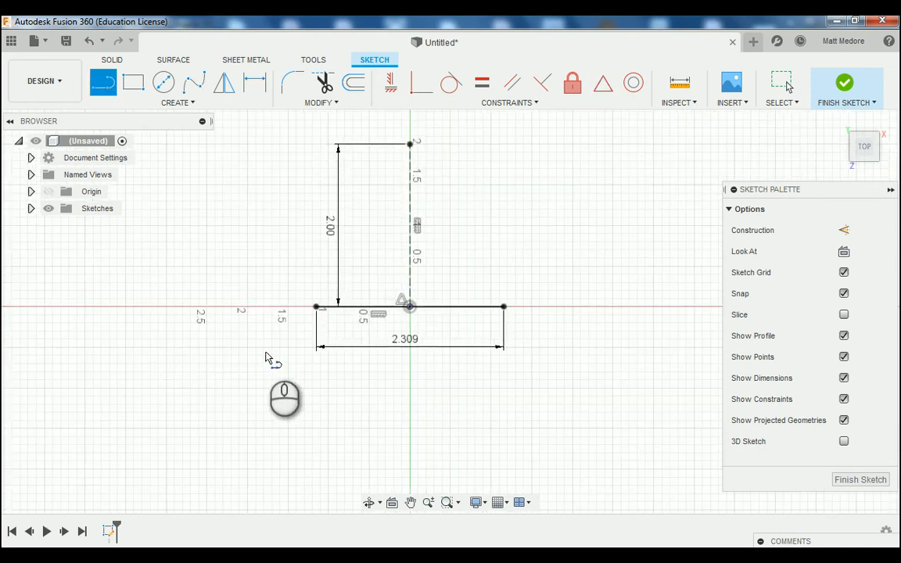
pyautogui.click(410, 144)
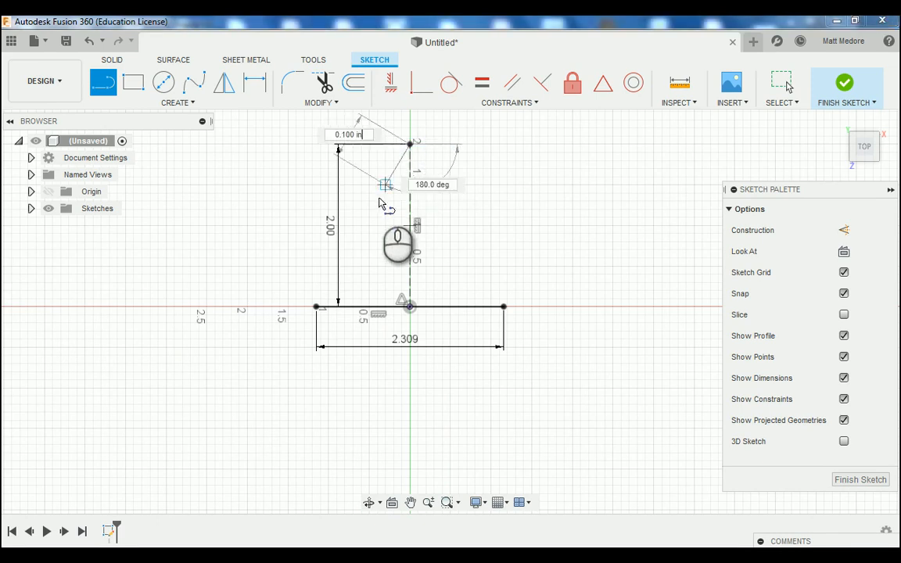
pyautogui.click(316, 306)
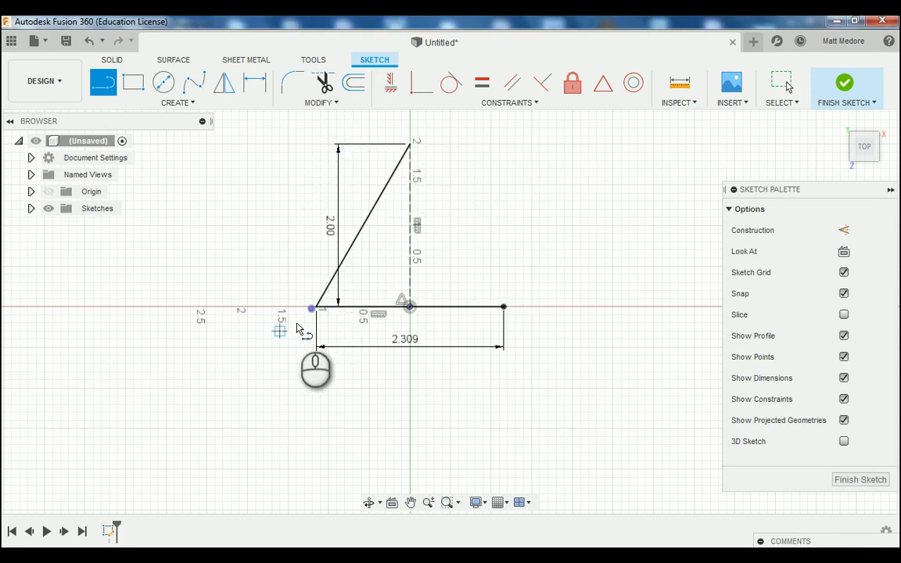
pyautogui.click(412, 145)
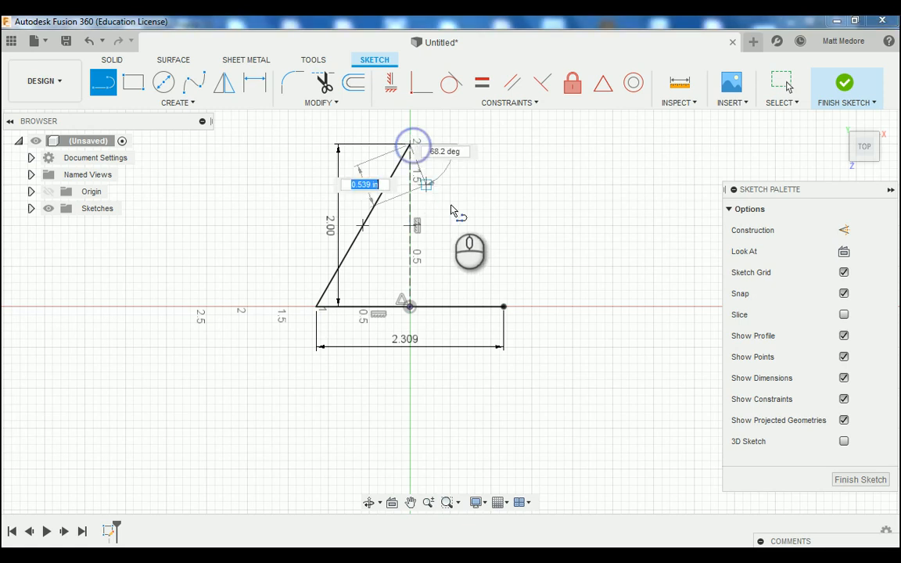
pyautogui.click(505, 307)
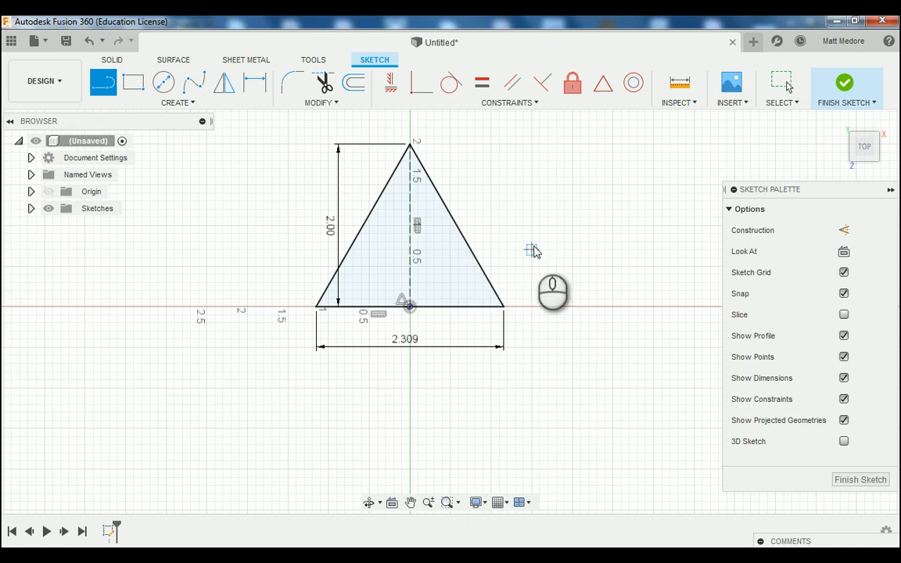
# Add a driven angle dimension between the triangle's right side and its base, placed inside the triangle.
pyautogui.press('d')
pyautogui.click(478, 268)
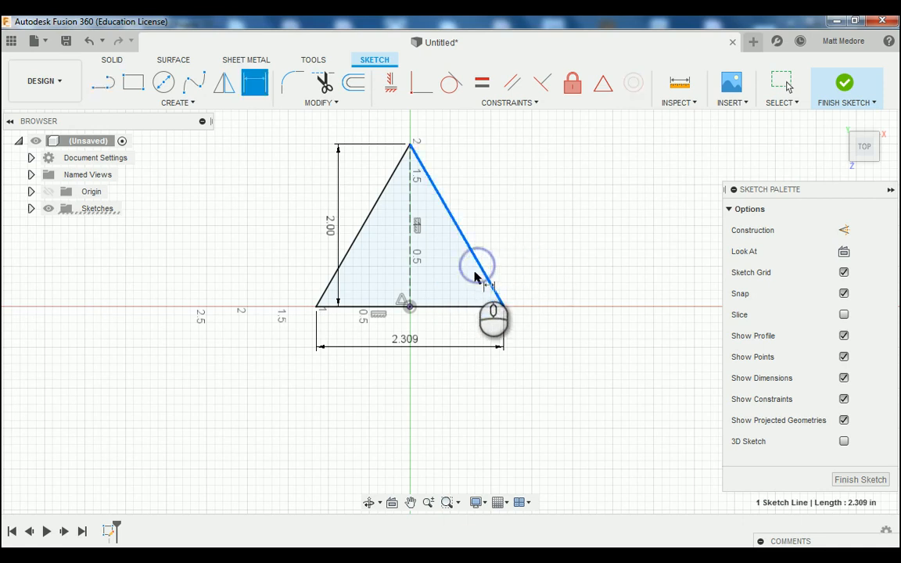
pyautogui.click(457, 310)
pyautogui.click(456, 280)
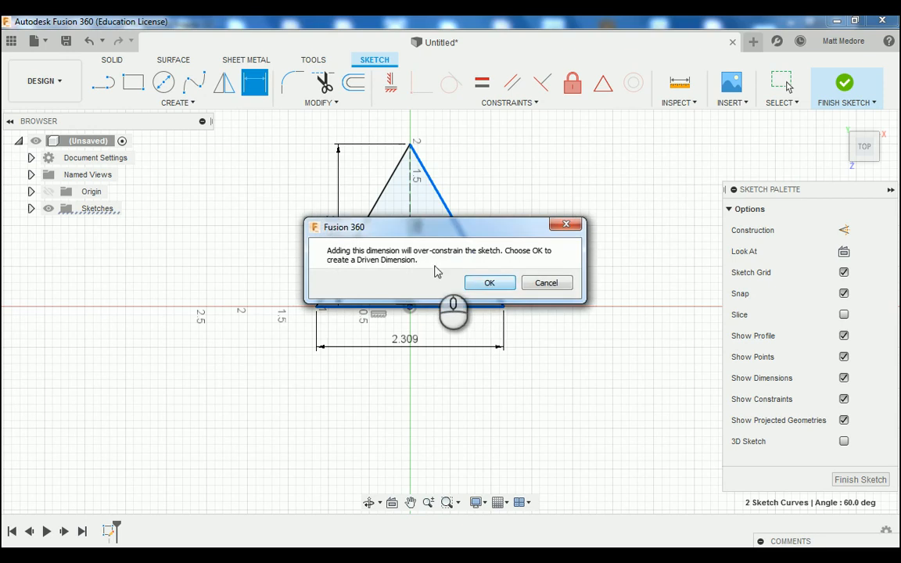
pyautogui.moveTo(428, 231); pyautogui.dragTo(572, 166)
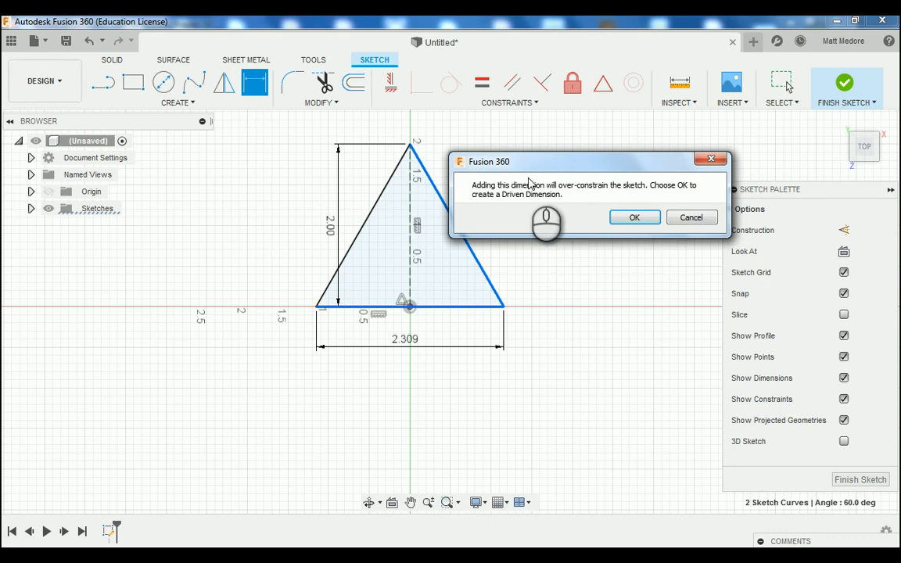
pyautogui.click(626, 217)
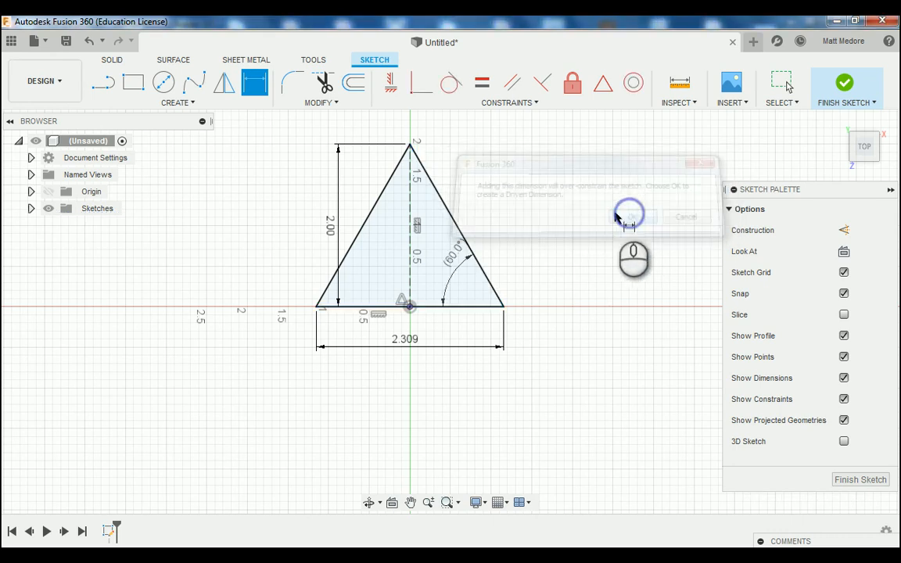
# Finish dimensioning and examine the driven angle dimension in the triangle's lower right corner.
pyautogui.scroll(5, 461, 291)
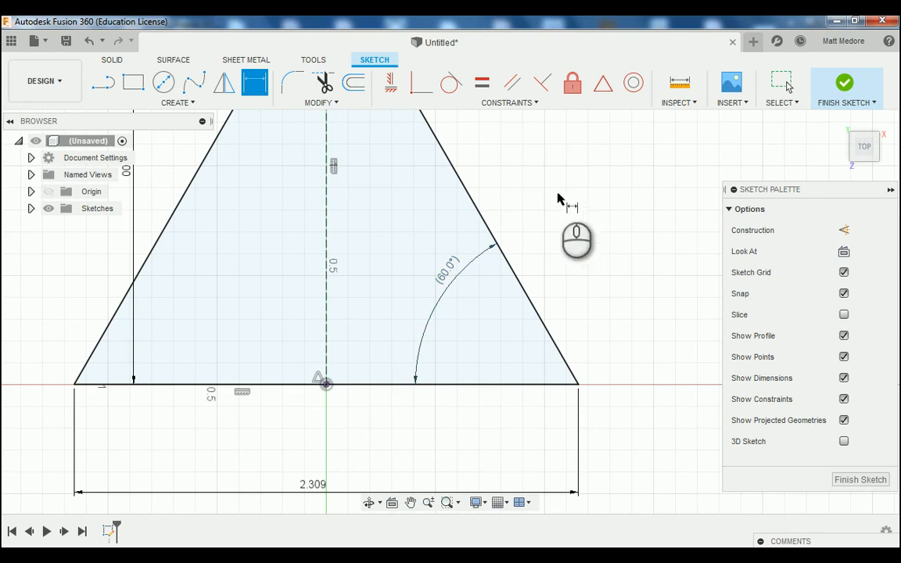
pyautogui.click(442, 279)
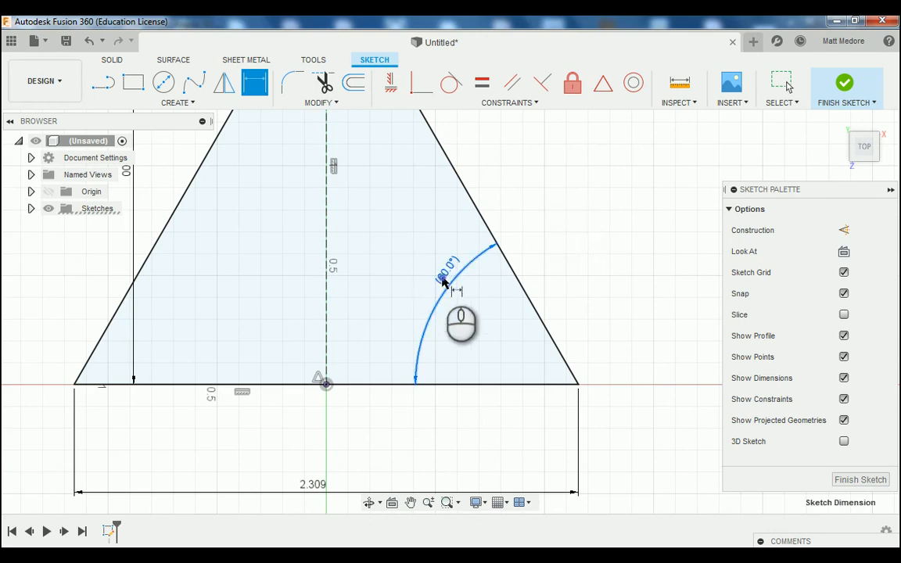
pyautogui.rightClick(588, 223)
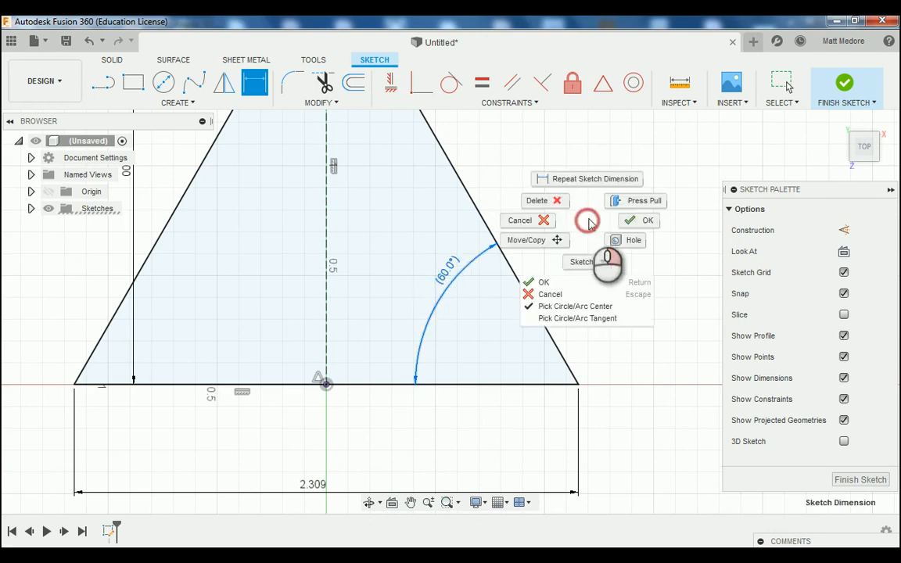
pyautogui.click(626, 221)
pyautogui.click(446, 280)
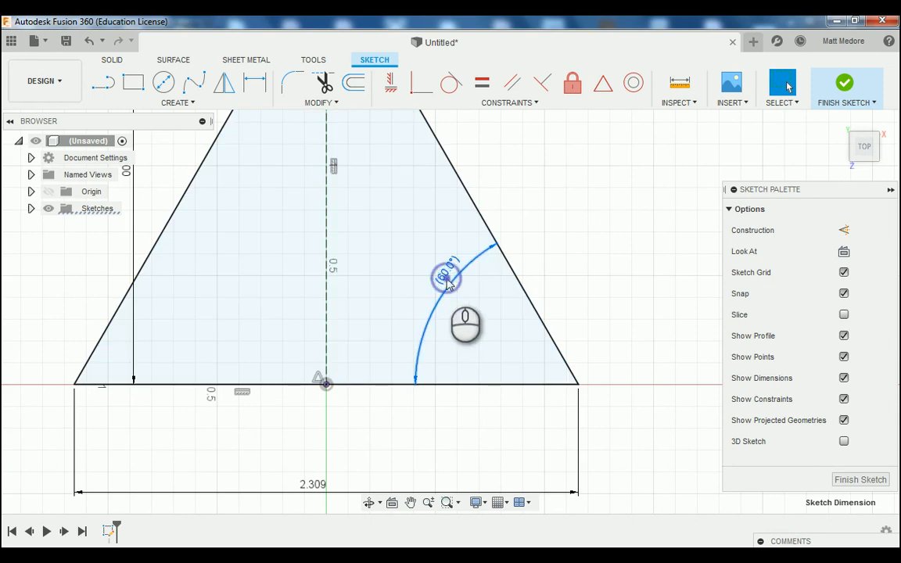
pyautogui.click(444, 278)
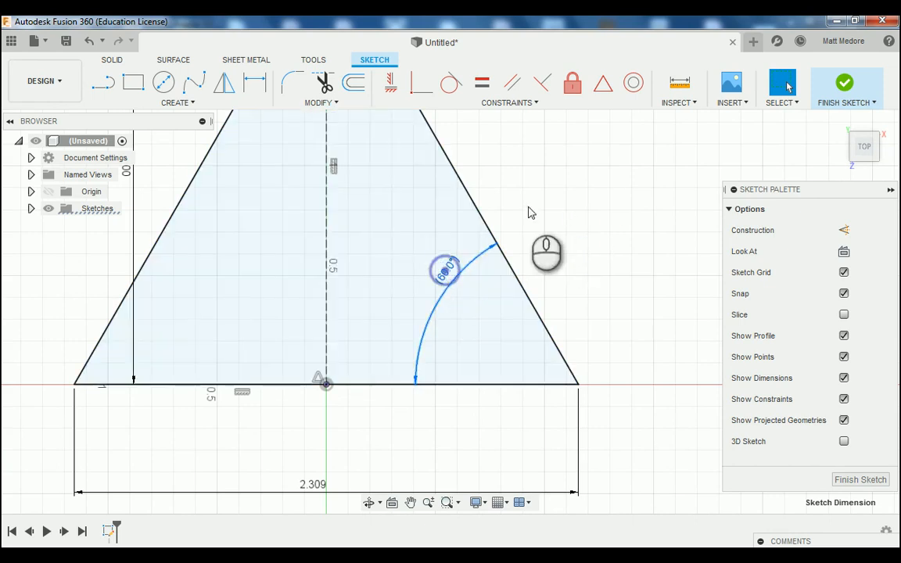
pyautogui.scroll(-3, 532, 215)
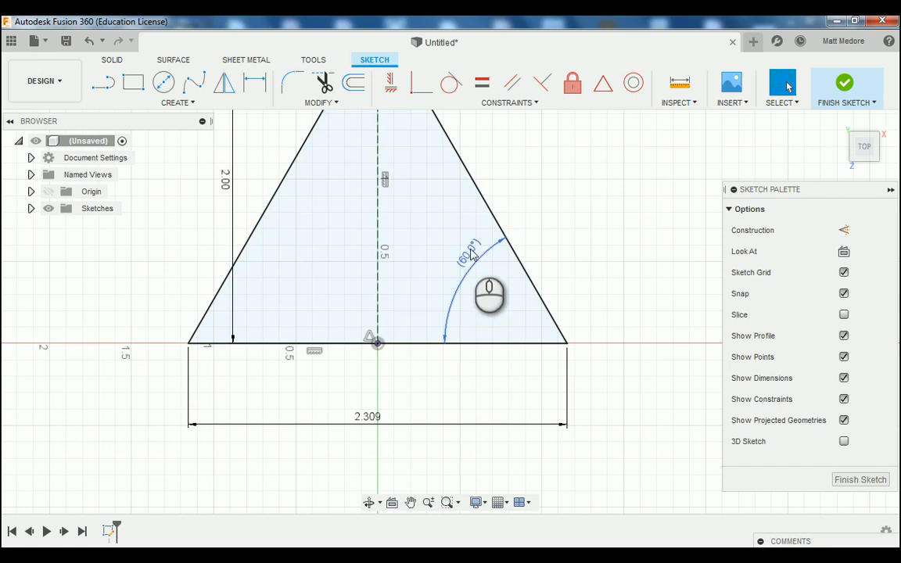
# Examine the driven angle dimension and the overall shape of the dimensioned triangle sketch.
pyautogui.click(463, 260)
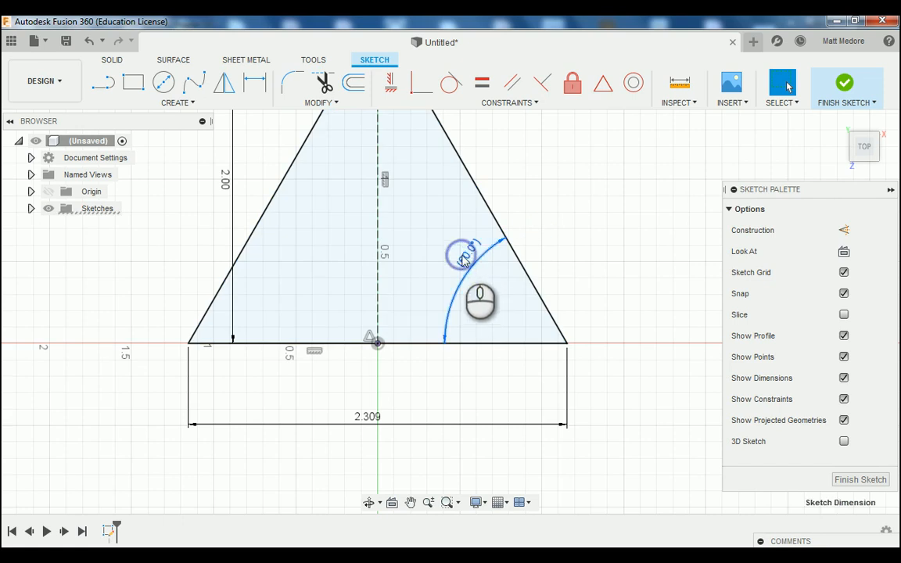
pyautogui.click(550, 189)
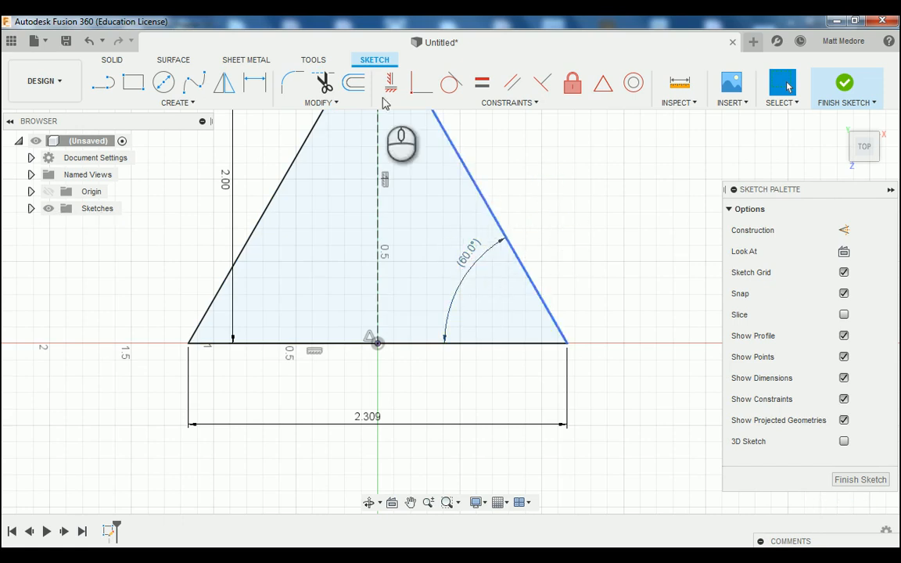
pyautogui.scroll(-2, 138, 444)
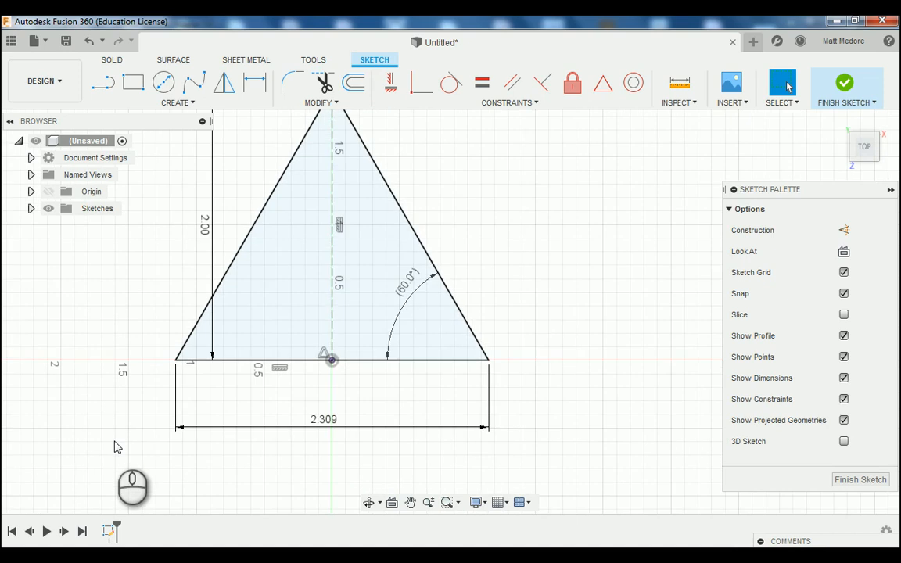
pyautogui.scroll(-1, 116, 447)
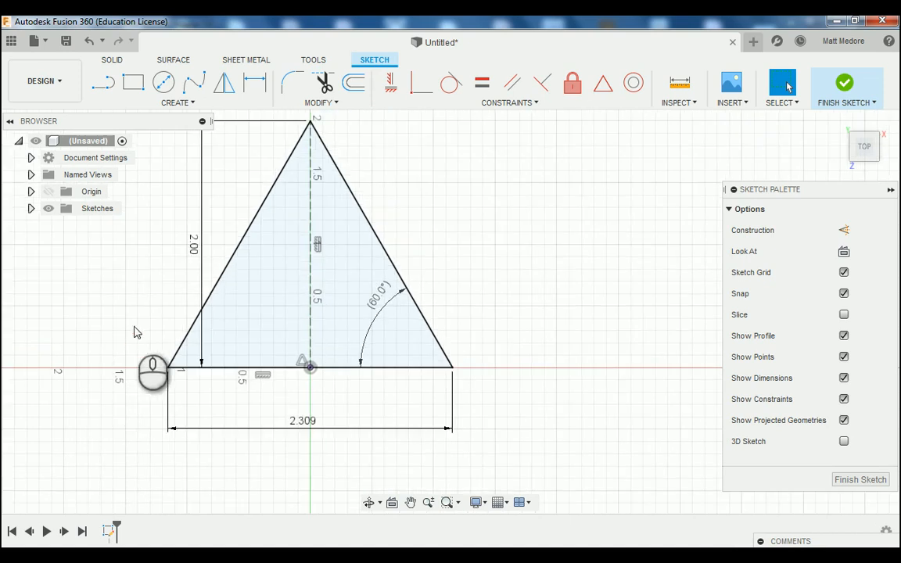
pyautogui.scroll(-1, 101, 362)
pyautogui.scroll(1, 309, 385)
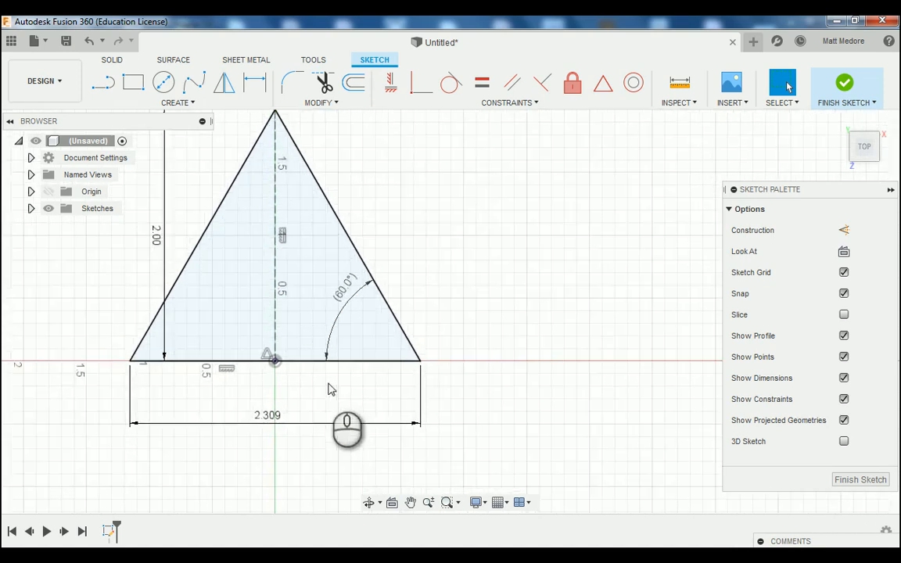
pyautogui.scroll(-1, 464, 435)
pyautogui.scroll(2, 107, 287)
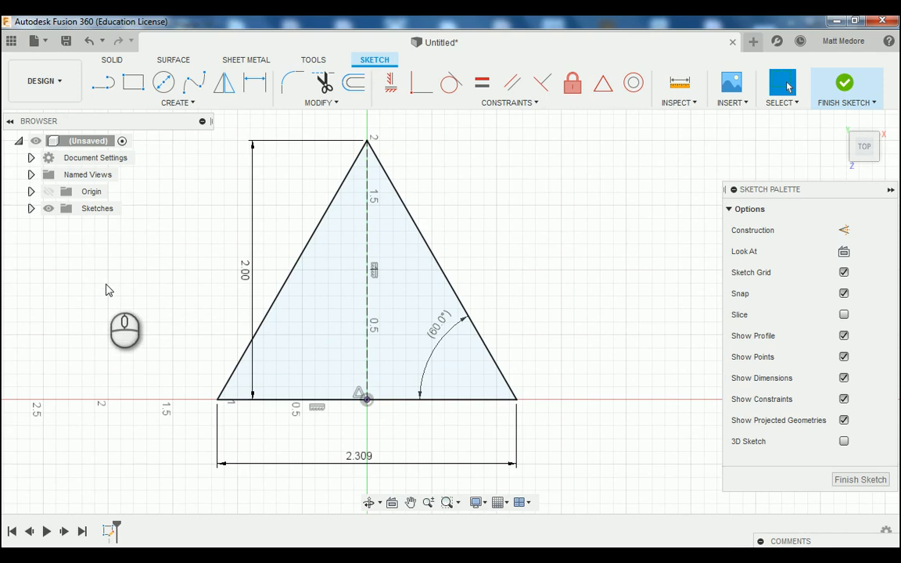
# Finish the sketch and extrude the triangle profile 0.750 in as a new body with Press Pull.
pyautogui.click(850, 82)
pyautogui.rightClick(536, 198)
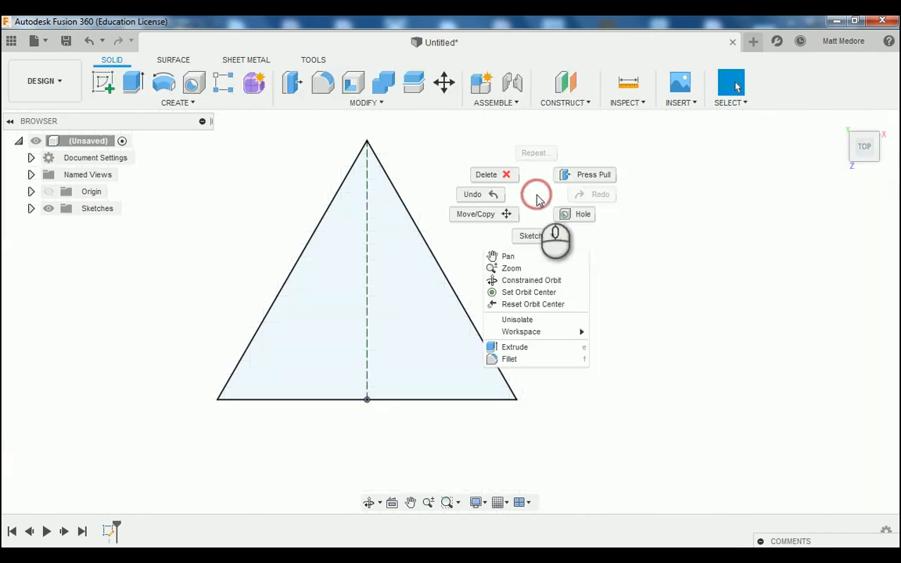
pyautogui.click(596, 174)
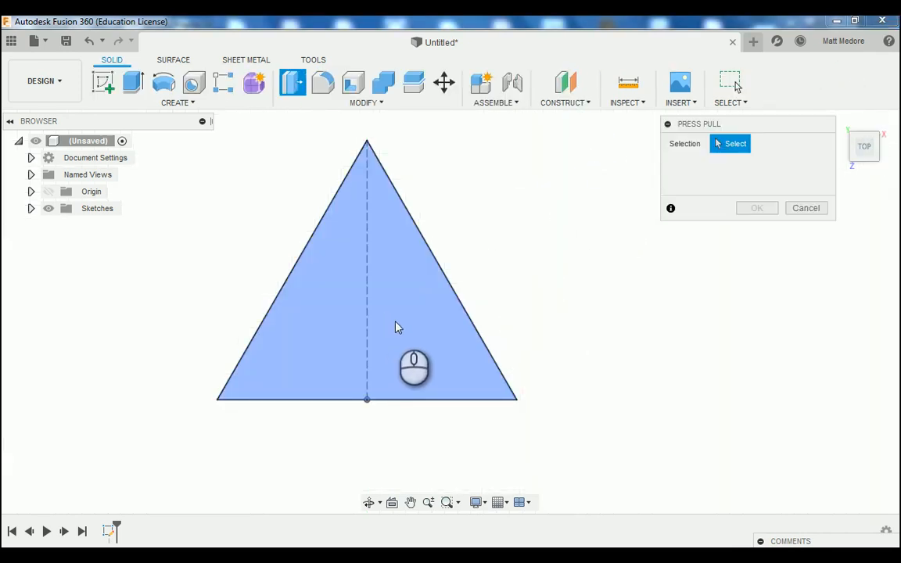
pyautogui.click(395, 330)
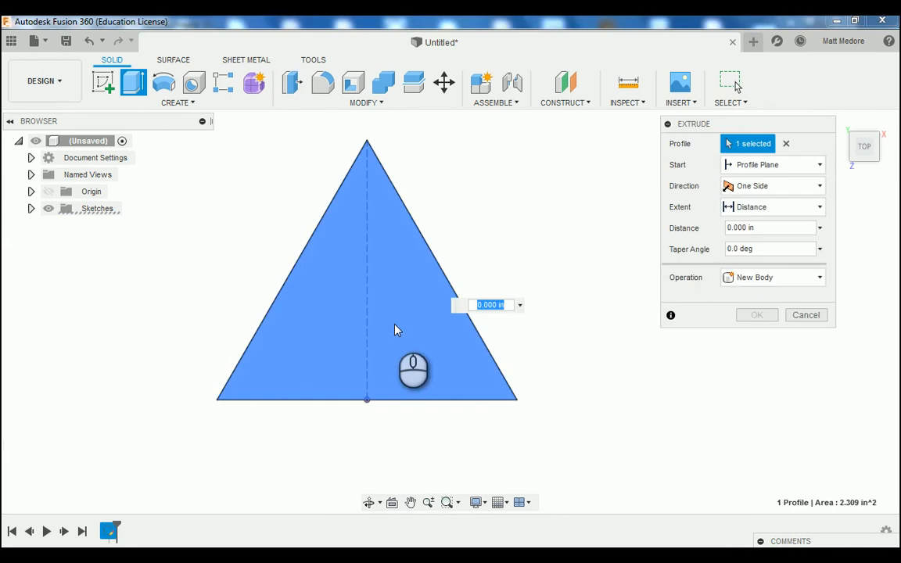
pyautogui.write('.750')
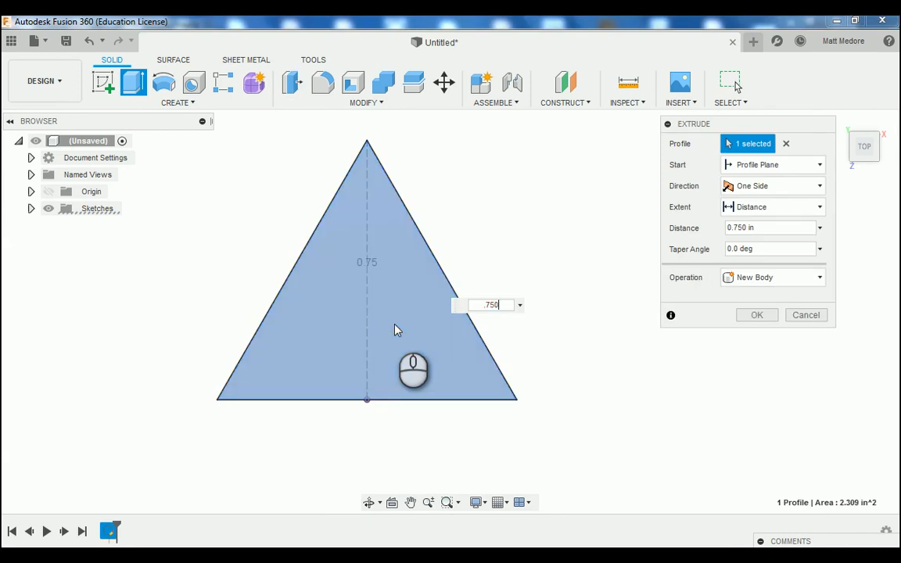
pyautogui.press('Return')
# Fillet the three short corner edges of the triangular block with a .05 in radius.
pyautogui.moveTo(525, 363)
pyautogui.keyDown('shift'); pyautogui.mouseDown(button='middle')
pyautogui.moveTo(529, 316)
pyautogui.moveTo(502, 254)
pyautogui.moveTo(444, 268)
pyautogui.moveTo(569, 293)
pyautogui.moveTo(585, 328)
pyautogui.moveTo(552, 348)
pyautogui.moveTo(500, 350)
pyautogui.moveTo(455, 370)
pyautogui.moveTo(467, 411)
pyautogui.moveTo(505, 394)
pyautogui.moveTo(507, 358)
pyautogui.moveTo(525, 344)
pyautogui.moveTo(523, 357)
pyautogui.mouseUp(button='middle'); pyautogui.keyUp('shift')
pyautogui.scroll(3, 489, 352)
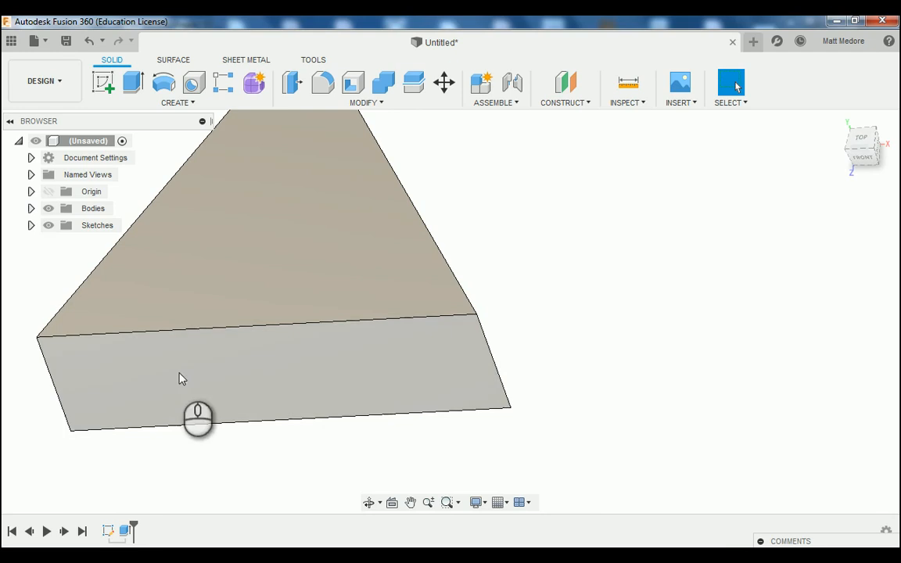
pyautogui.scroll(-2, 269, 380)
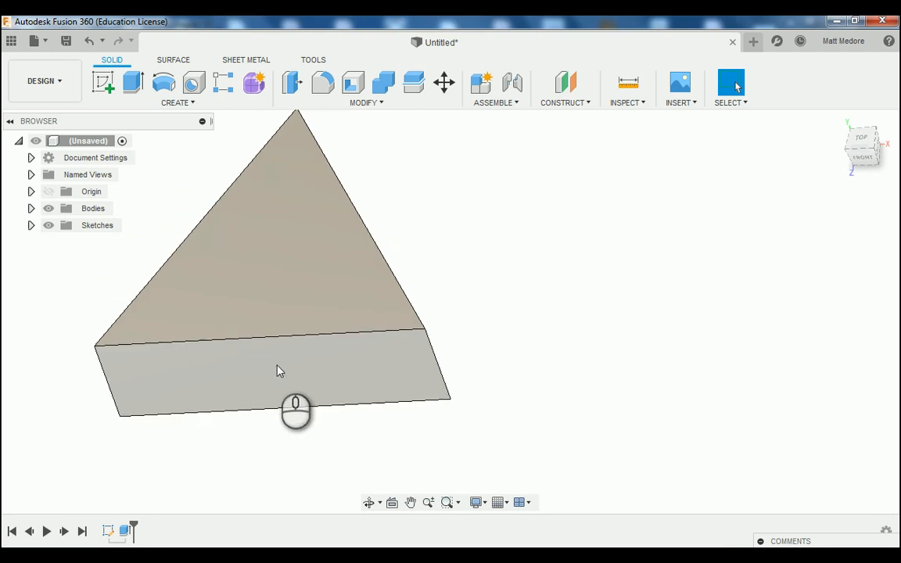
pyautogui.click(361, 103)
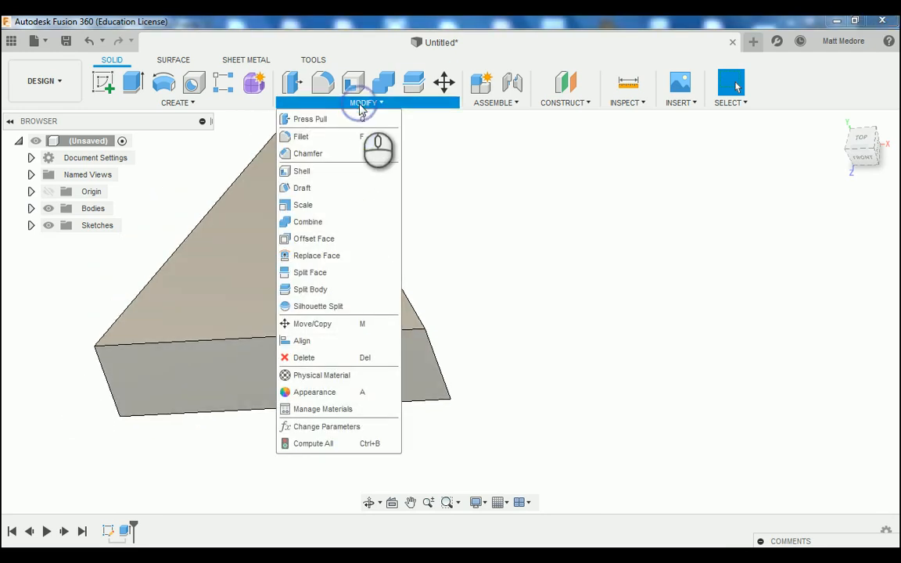
pyautogui.click(321, 137)
pyautogui.click(437, 366)
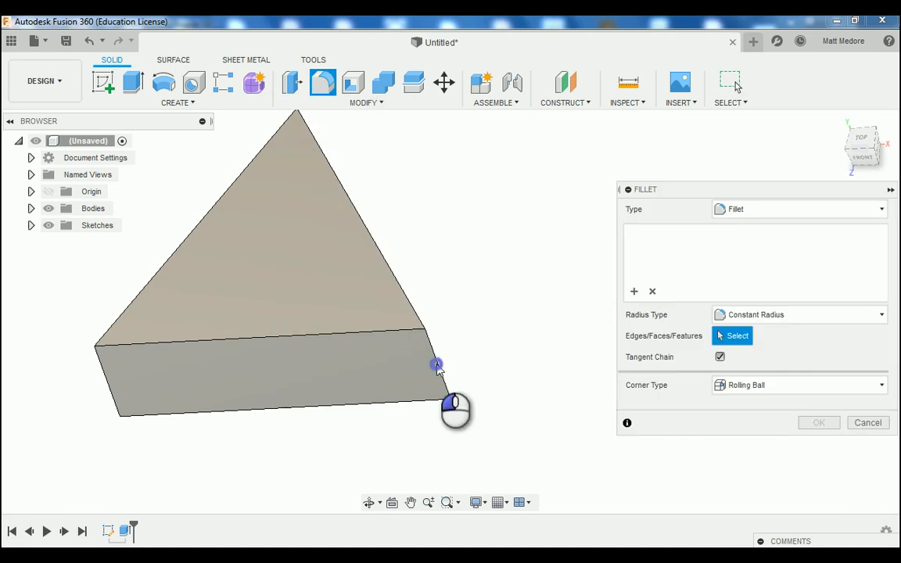
pyautogui.click(437, 365)
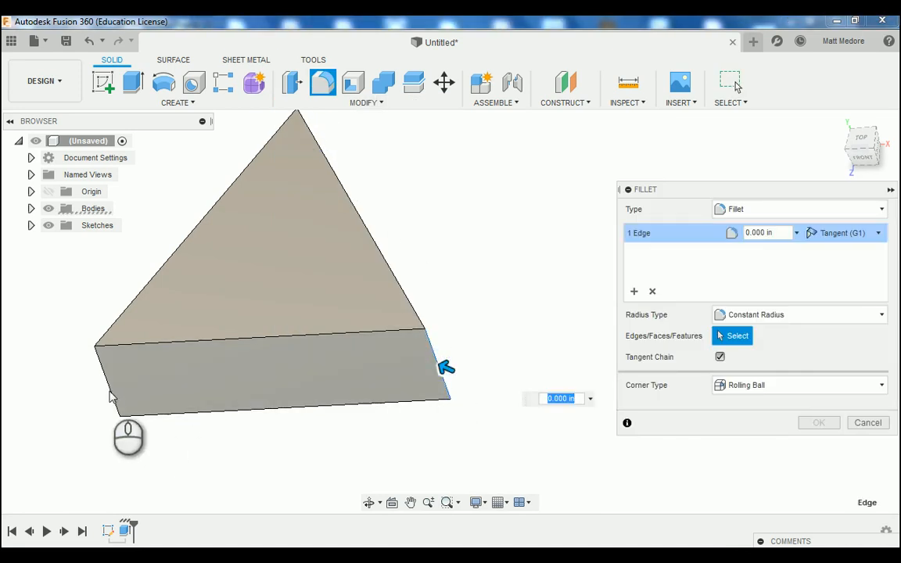
pyautogui.click(110, 394)
pyautogui.keyDown('shift'); pyautogui.moveTo(397, 150); pyautogui.dragTo(342, 131, button='middle'); pyautogui.keyUp('shift')
pyautogui.click(345, 125)
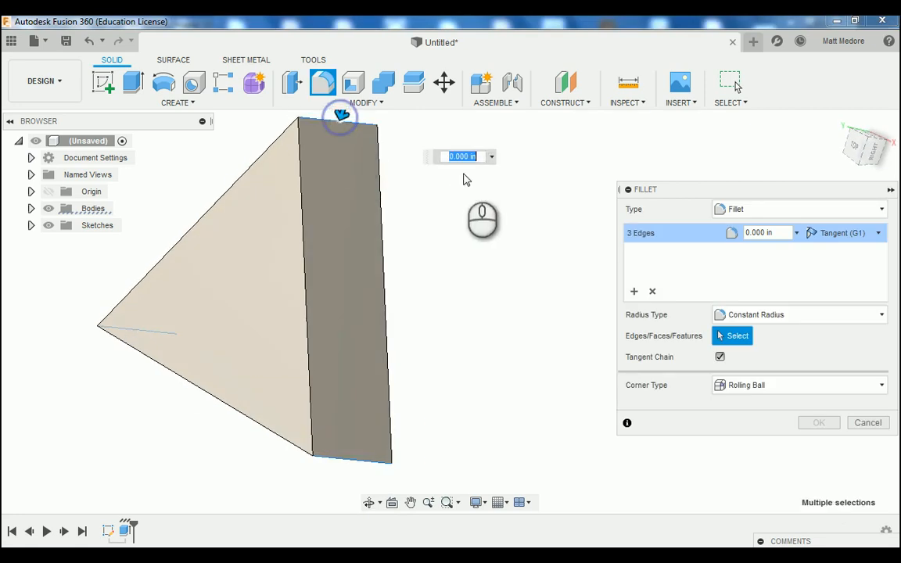
pyautogui.moveTo(464, 179)
pyautogui.keyDown('shift'); pyautogui.mouseDown(button='middle')
pyautogui.moveTo(447, 217)
pyautogui.moveTo(460, 178)
pyautogui.mouseUp(button='middle'); pyautogui.keyUp('shift')
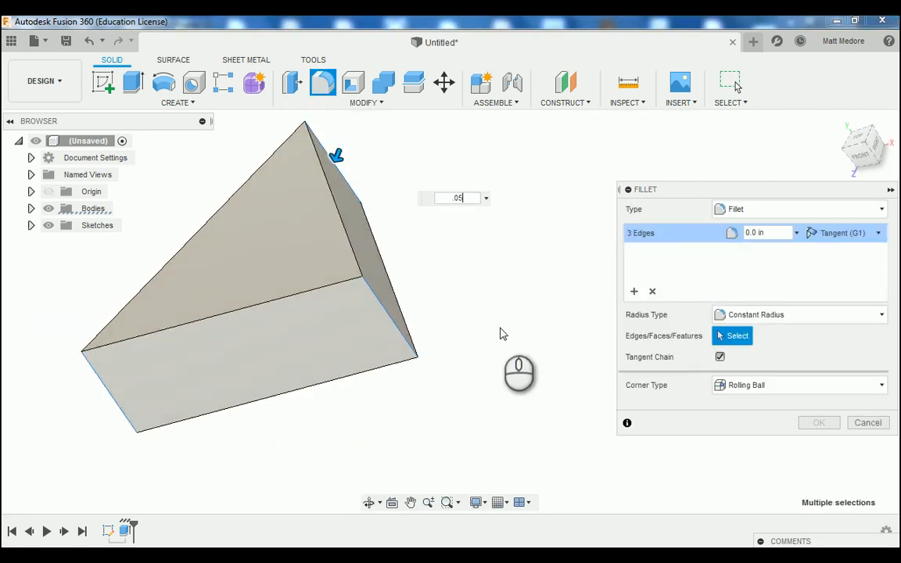
pyautogui.write('.05')
pyautogui.press('Return')
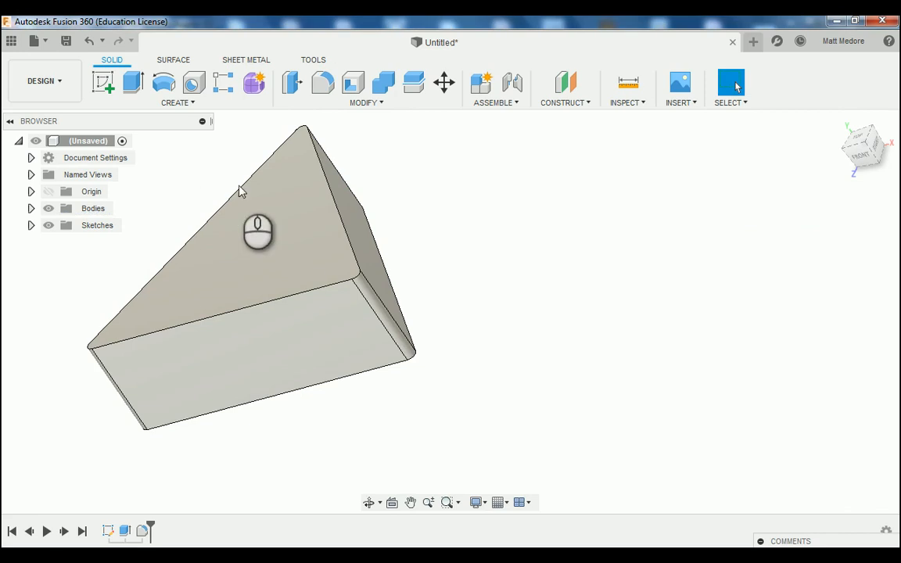
# Examine the filleted block from several angles and toggle the visibility of Sketch1 on and off.
pyautogui.keyDown('shift'); pyautogui.moveTo(396, 191); pyautogui.dragTo(433, 184, button='middle'); pyautogui.keyUp('shift')
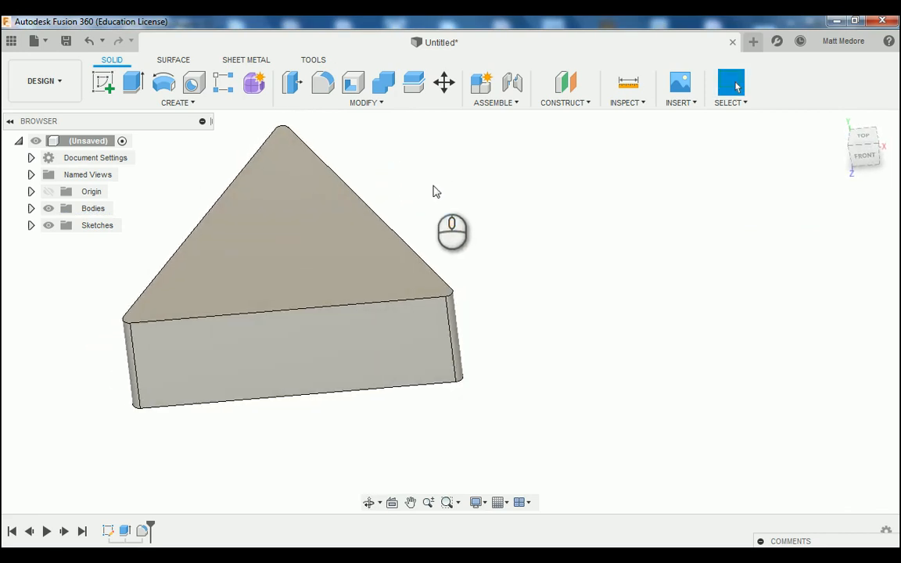
pyautogui.scroll(-2, 368, 313)
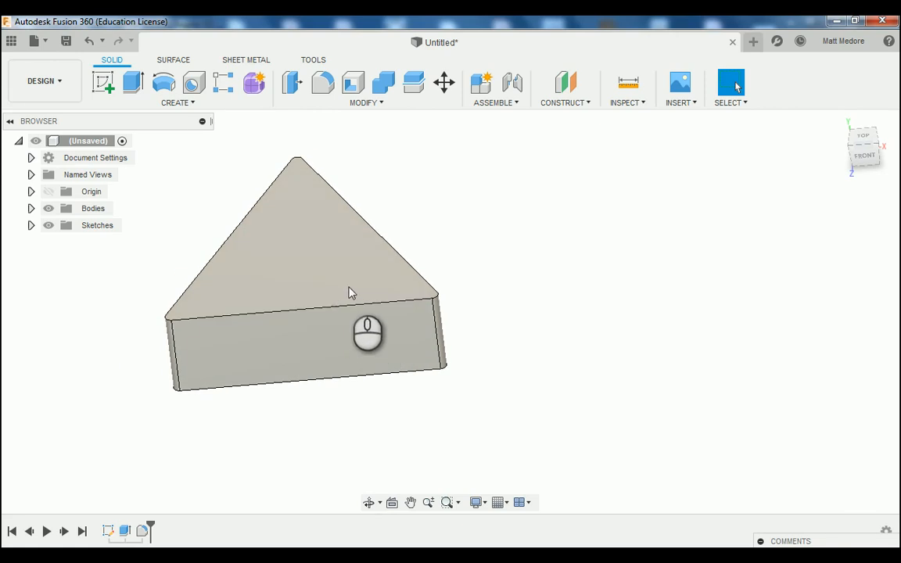
pyautogui.keyDown('shift'); pyautogui.moveTo(412, 166); pyautogui.dragTo(412, 206, button='middle'); pyautogui.keyUp('shift')
pyautogui.scroll(-2, 178, 348)
pyautogui.scroll(1, 94, 298)
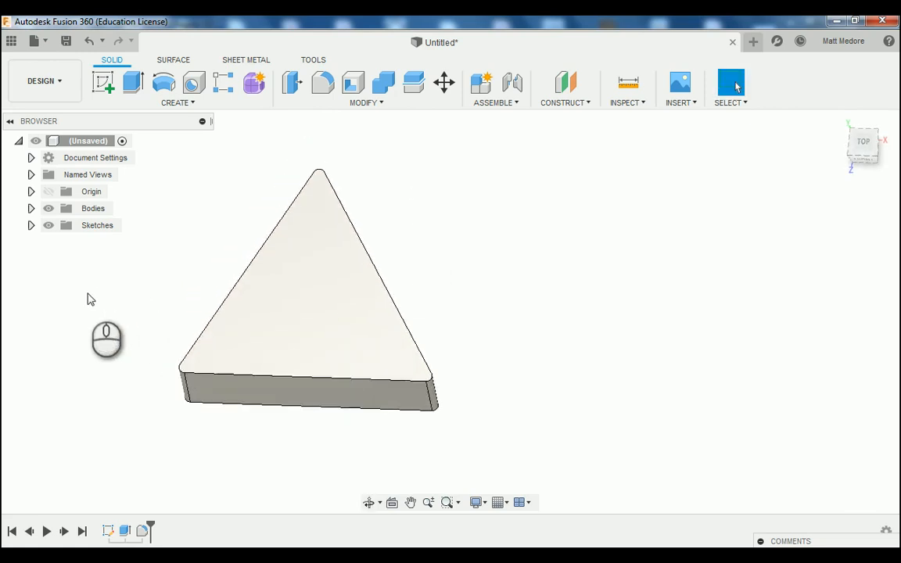
pyautogui.keyDown('shift'); pyautogui.moveTo(87, 297); pyautogui.dragTo(130, 293, button='middle'); pyautogui.keyUp('shift')
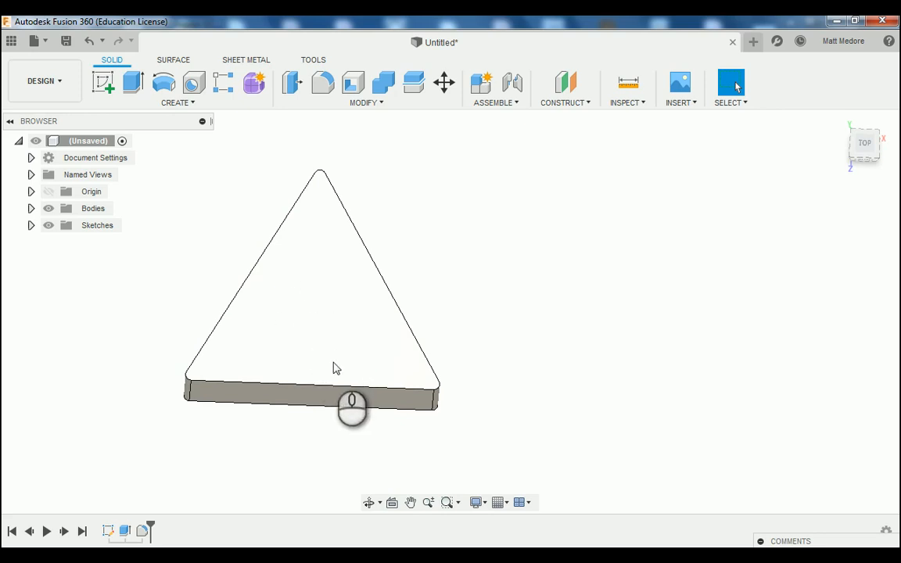
pyautogui.click(31, 226)
pyautogui.click(63, 245)
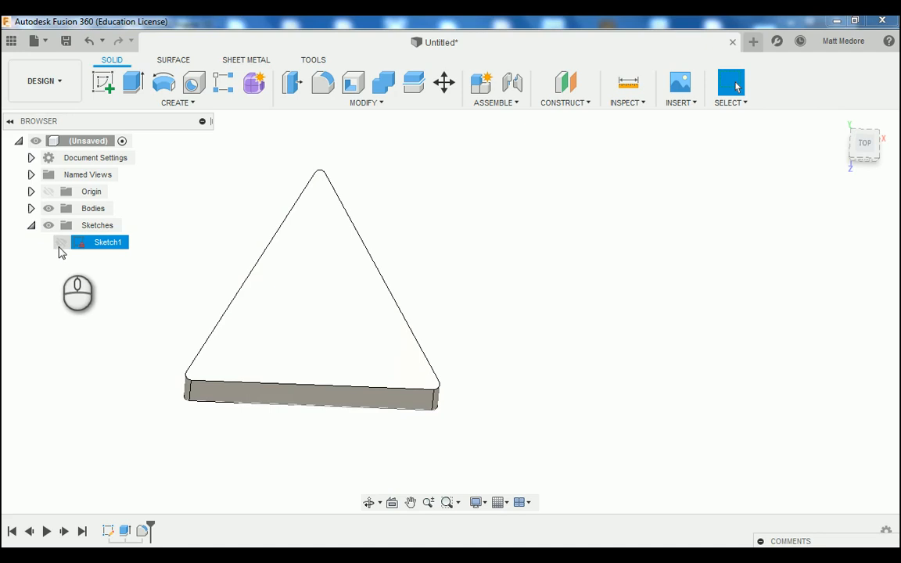
pyautogui.click(60, 244)
pyautogui.click(60, 244)
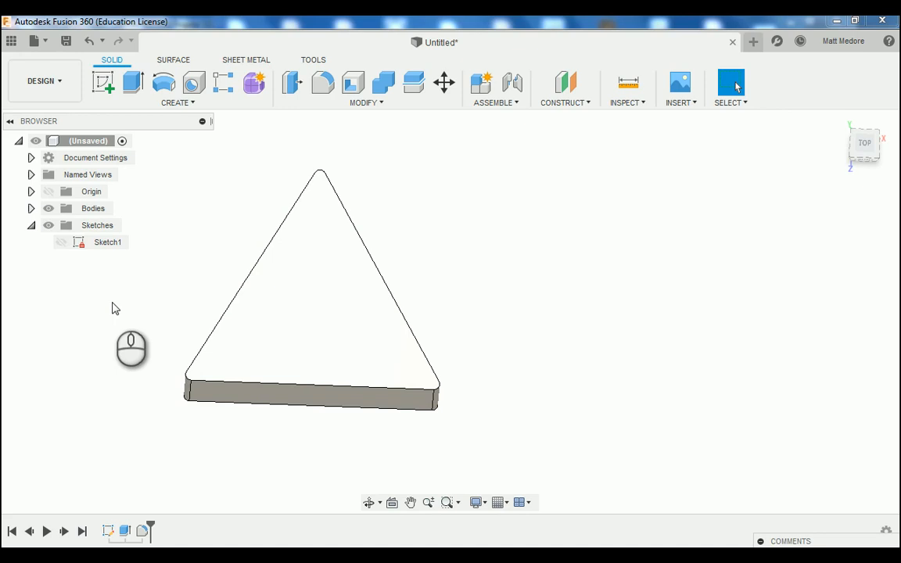
# Start a sketch on the block's top face and draw a 1.900 in vertical line from the origin to the top fillet's centre.
pyautogui.press('l')
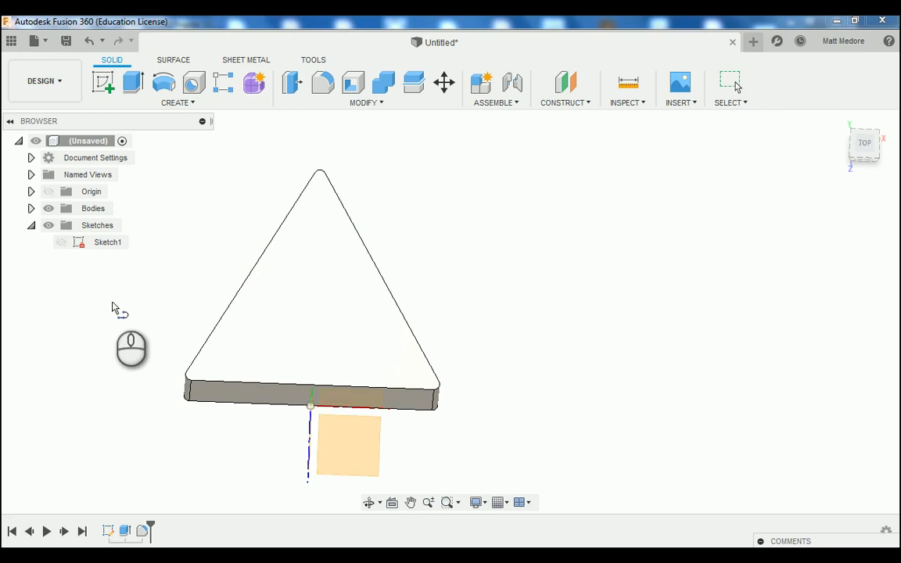
pyautogui.click(279, 311)
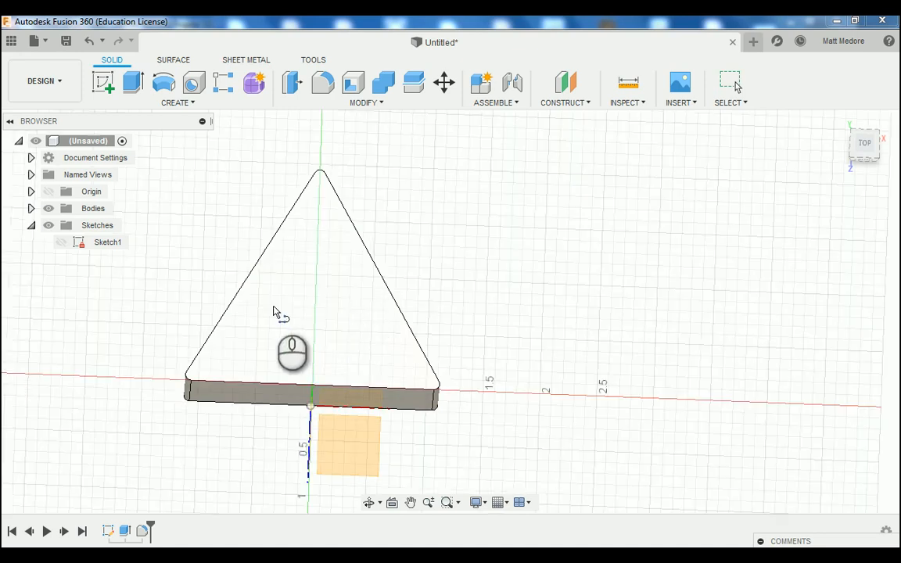
pyautogui.click(303, 265)
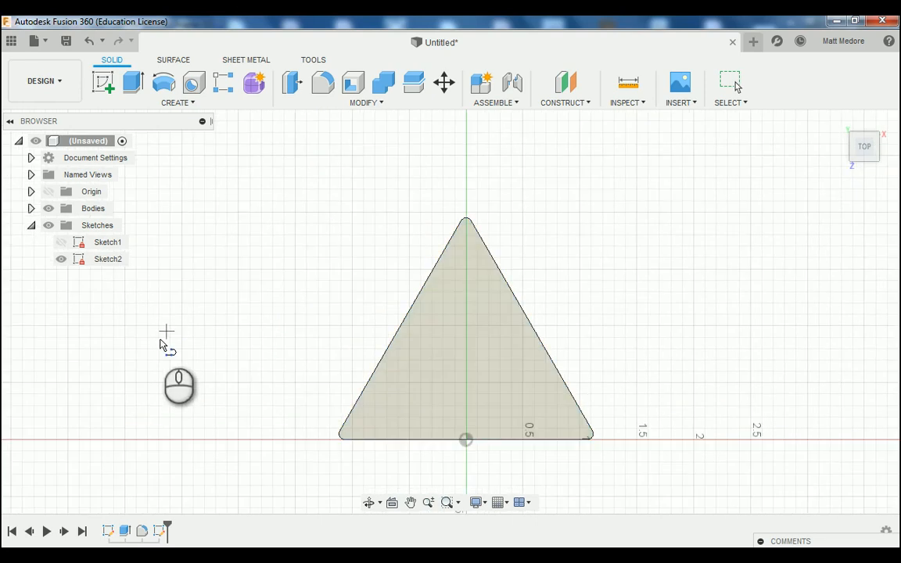
pyautogui.scroll(2, 363, 411)
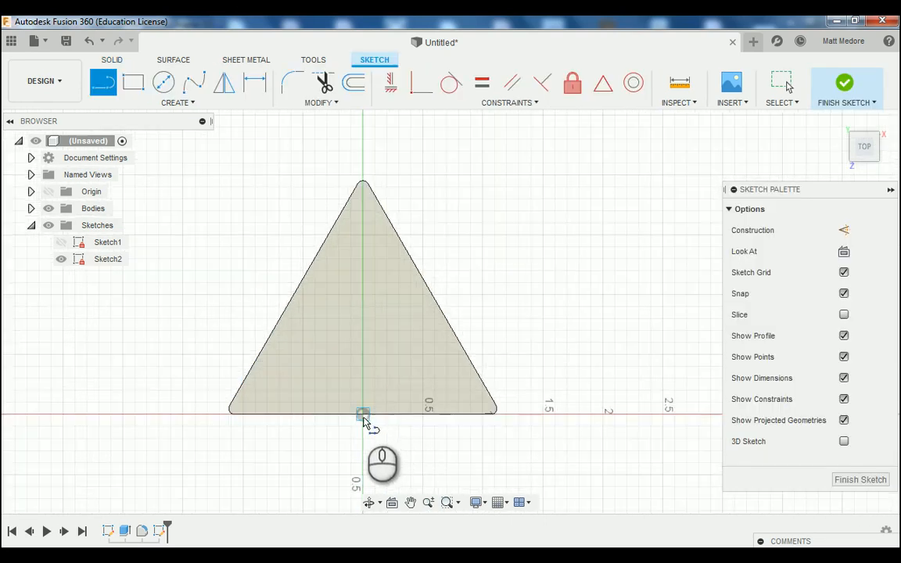
pyautogui.click(363, 413)
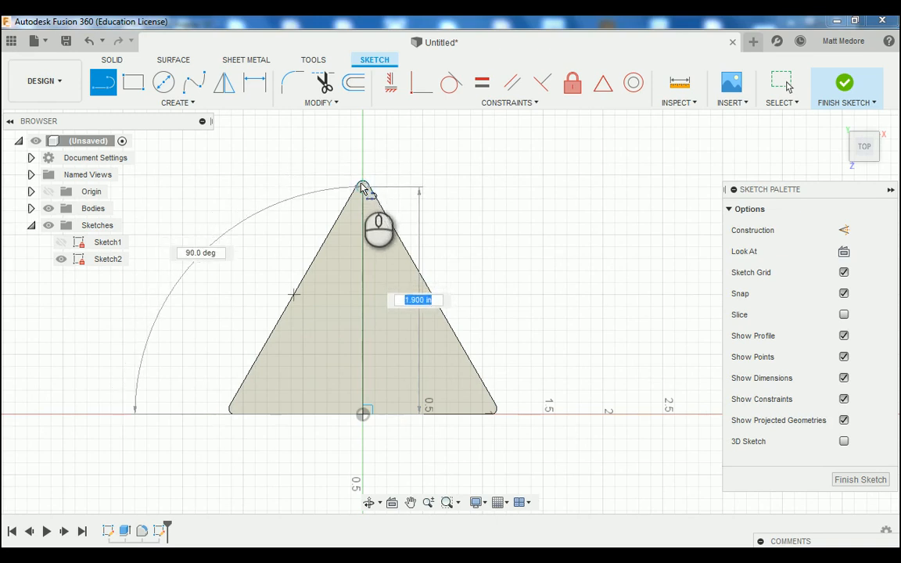
pyautogui.click(363, 187)
pyautogui.rightClick(434, 206)
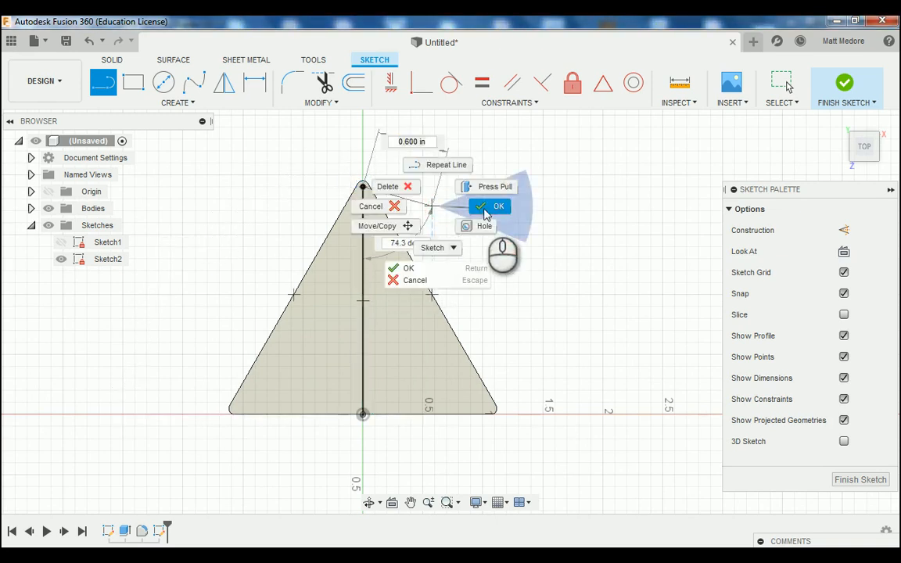
pyautogui.click(485, 208)
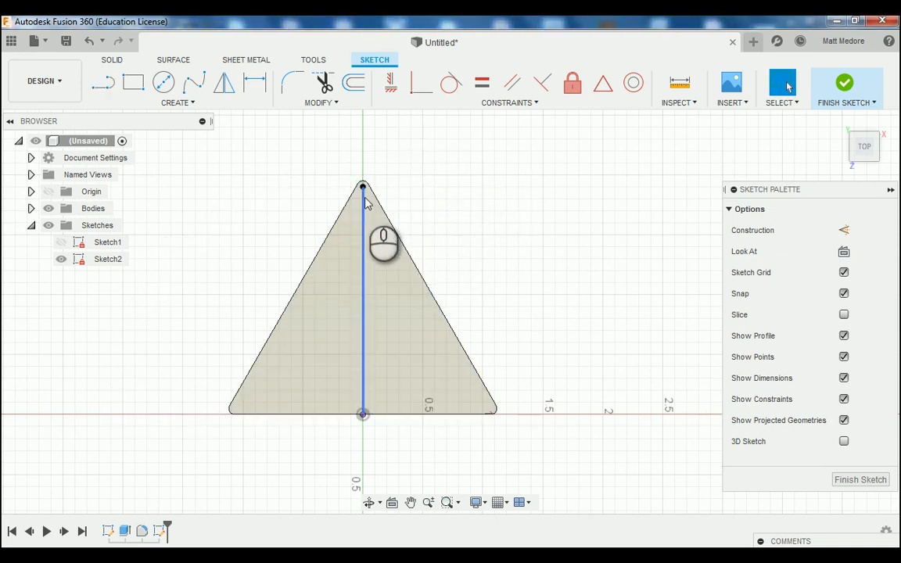
# Convert the vertical centre line into a construction line.
pyautogui.click(362, 290)
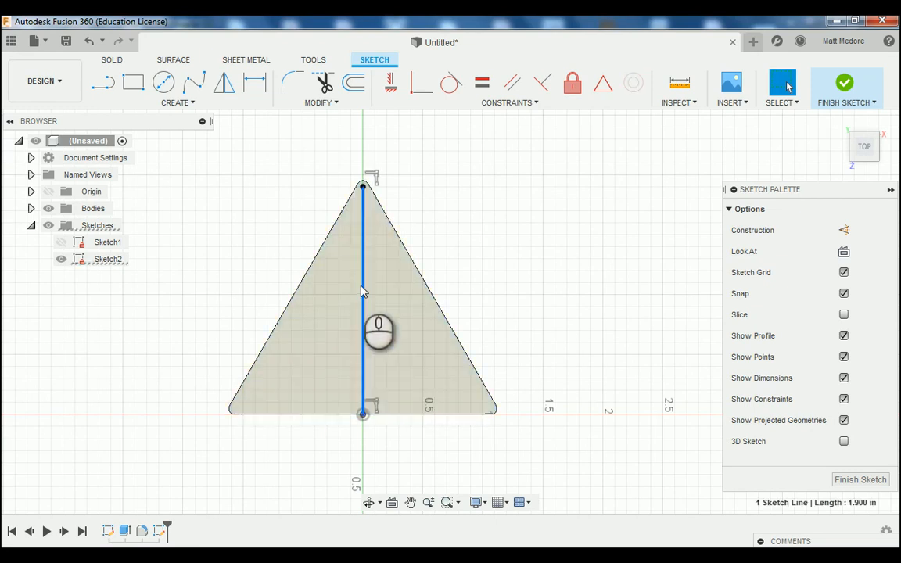
pyautogui.press('x')
pyautogui.scroll(-3, 250, 307)
pyautogui.scroll(2, 369, 315)
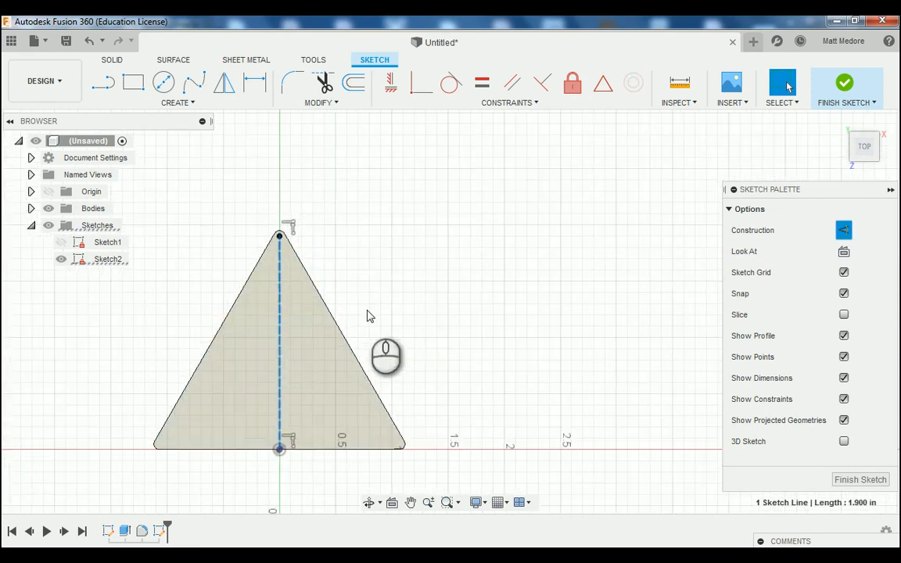
pyautogui.click(421, 288)
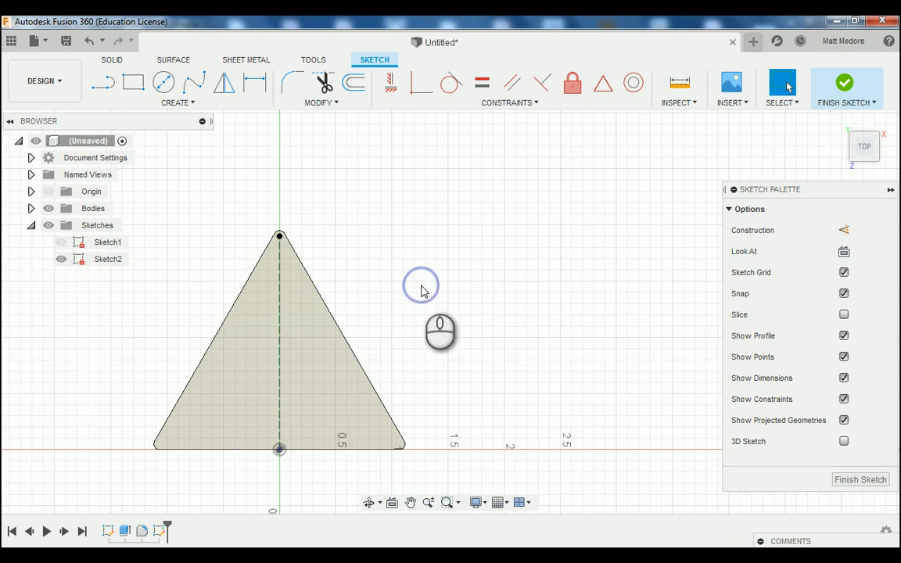
# Try to apply a Horizontal/Vertical constraint to the construction centre line.
pyautogui.click(391, 84)
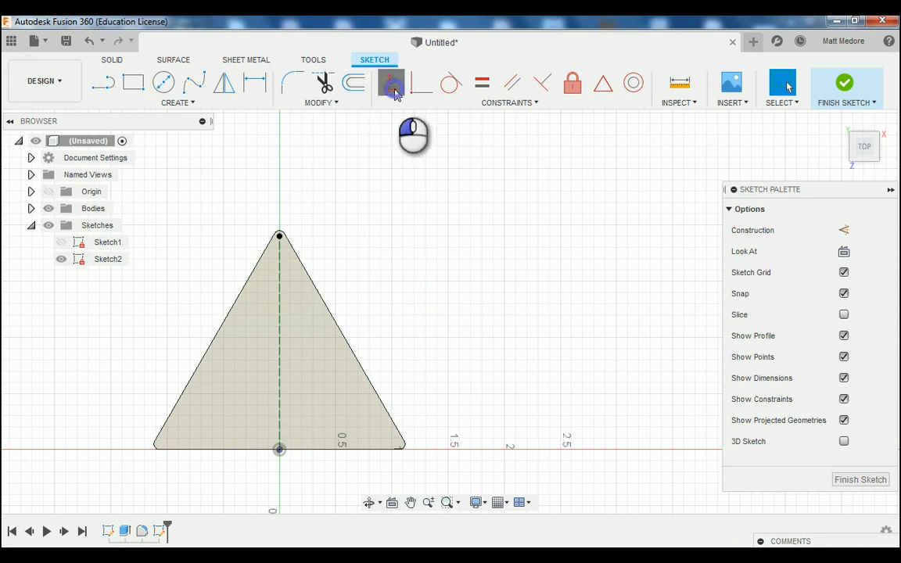
pyautogui.click(280, 304)
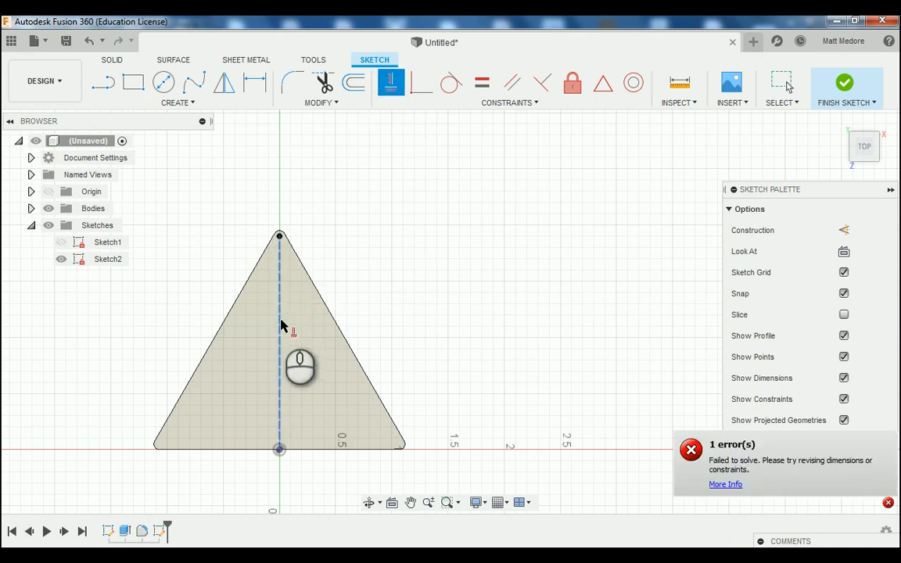
pyautogui.rightClick(382, 258)
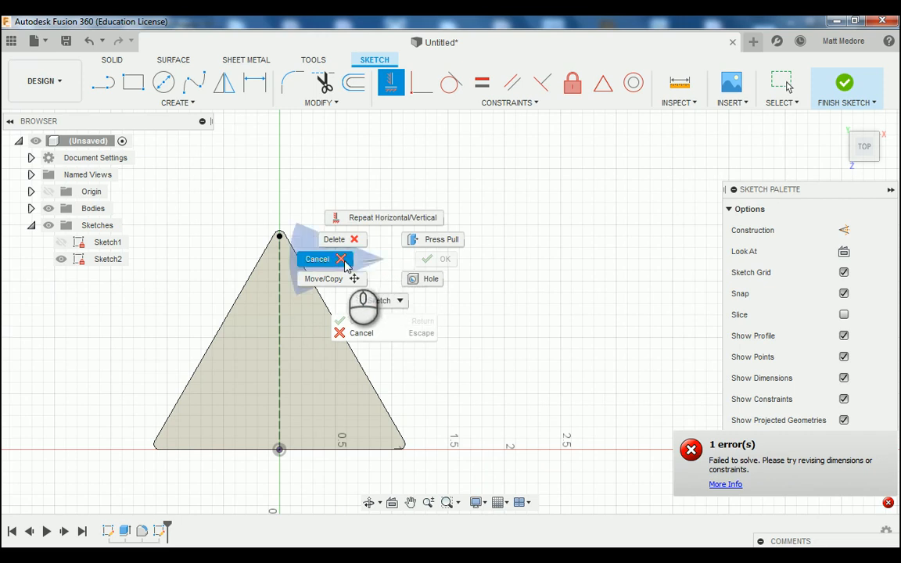
pyautogui.click(317, 258)
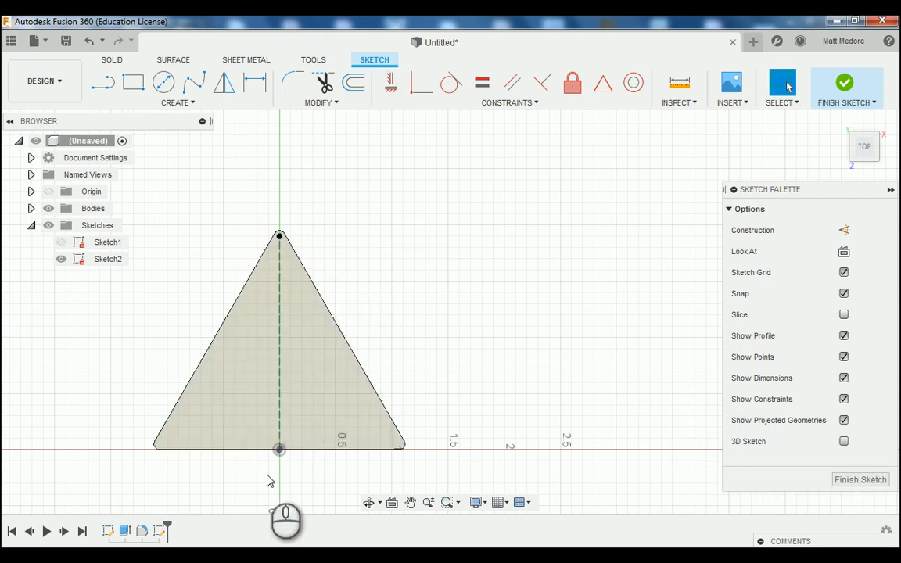
# Inspect the construction centre line and its endpoints at the origin and the top fillet's centre.
pyautogui.scroll(3, 274, 478)
pyautogui.scroll(2, 274, 481)
pyautogui.click(286, 377)
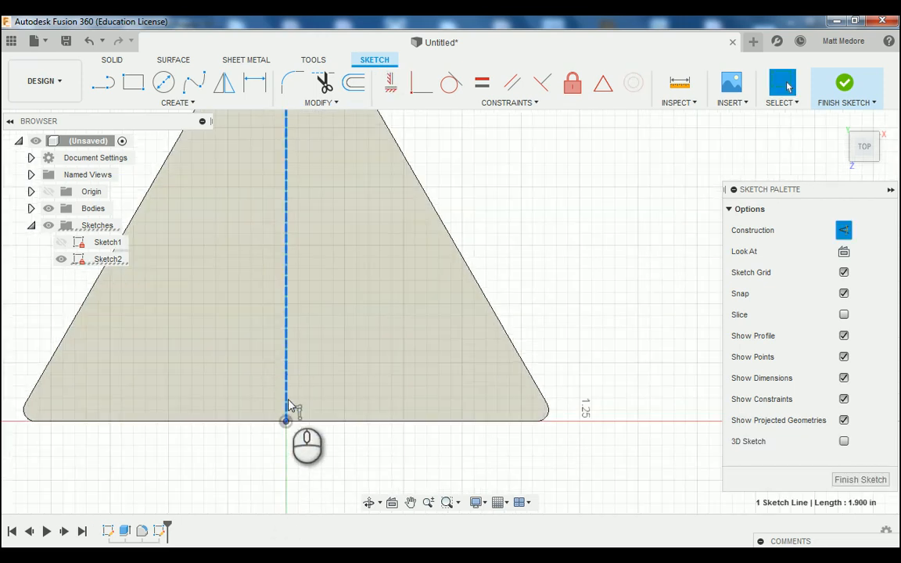
pyautogui.scroll(-3, 310, 453)
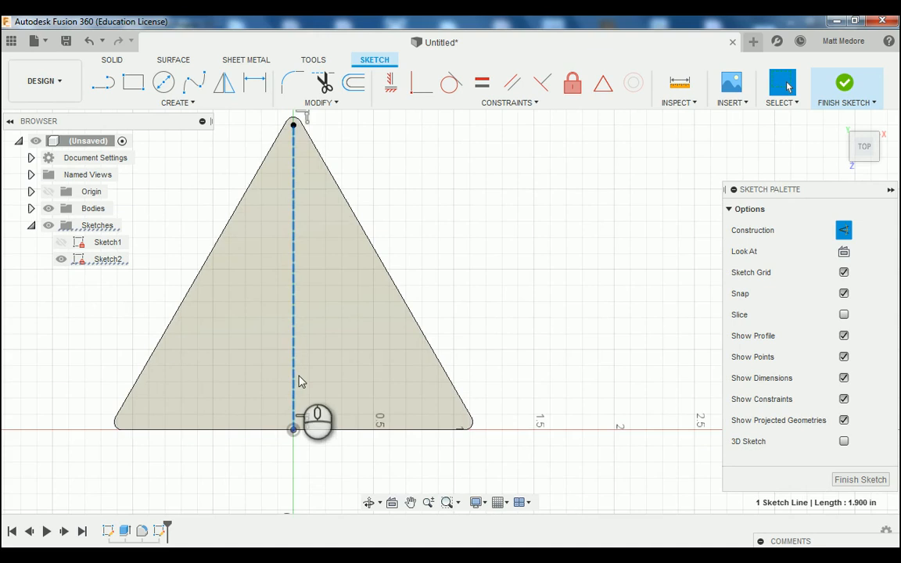
pyautogui.scroll(-1, 402, 235)
pyautogui.click(407, 228)
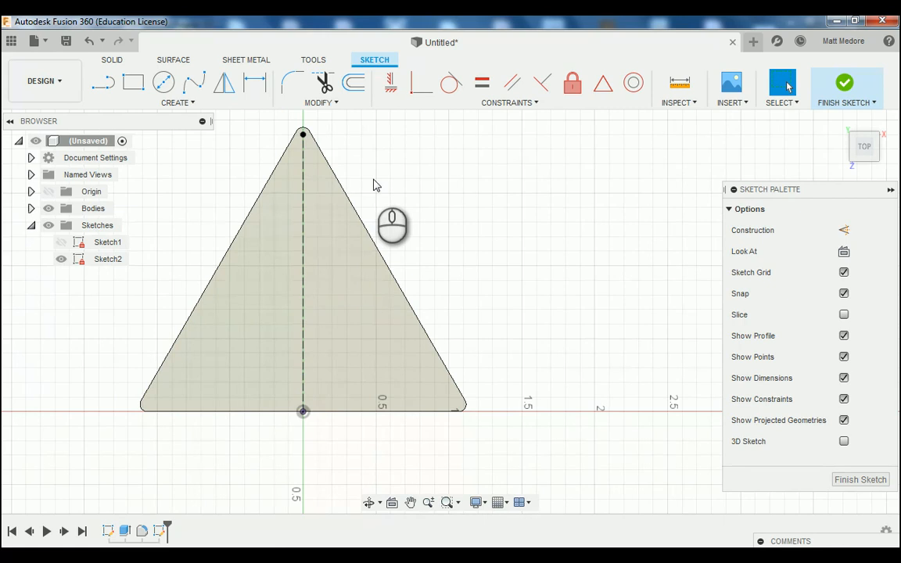
pyautogui.click(304, 152)
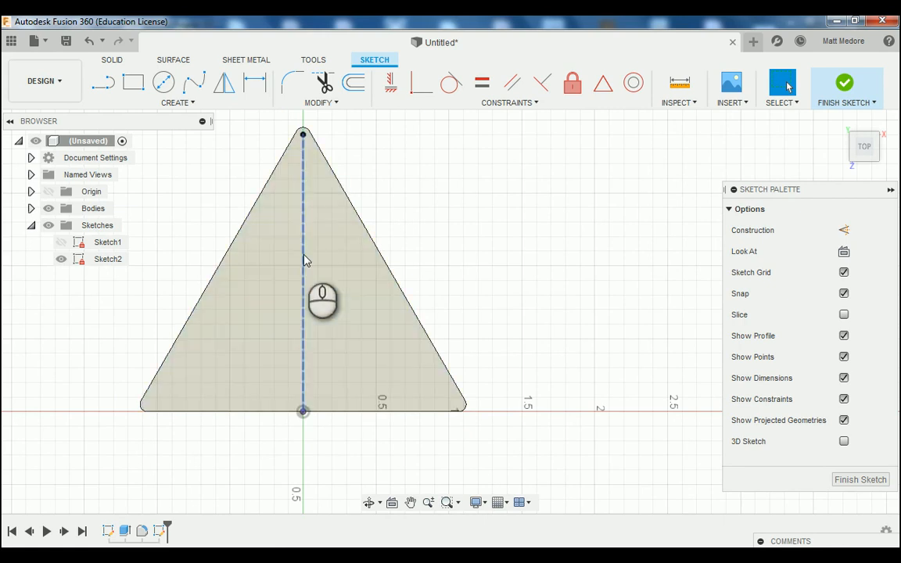
pyautogui.press('Escape')
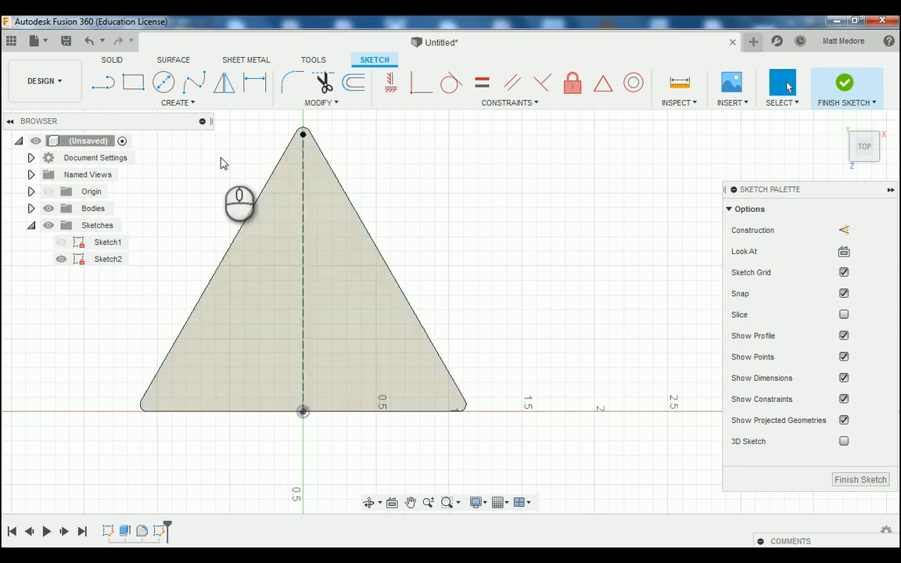
# Place three sketch points: one on the centre line about 1.5 in above the origin and one near each lower corner about 0.18 in up.
pyautogui.click(174, 101)
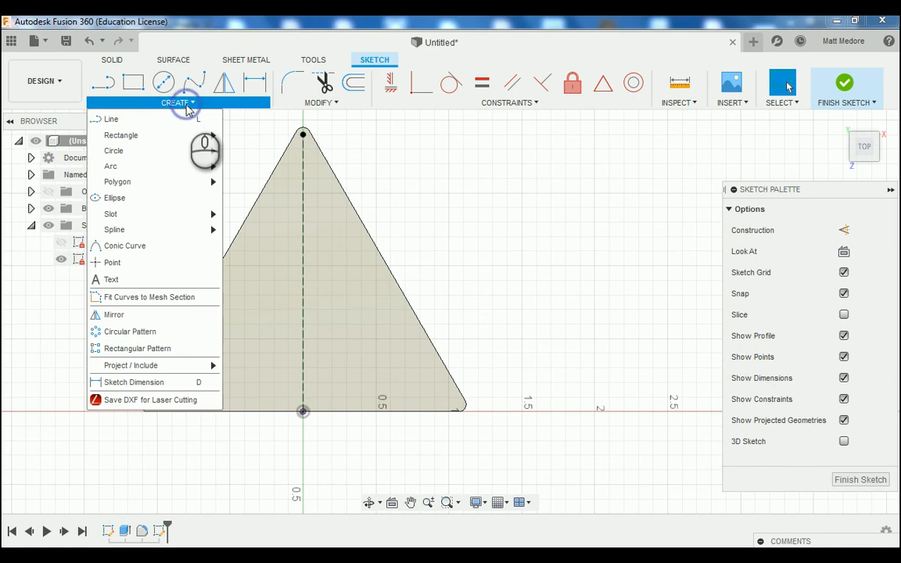
pyautogui.click(114, 262)
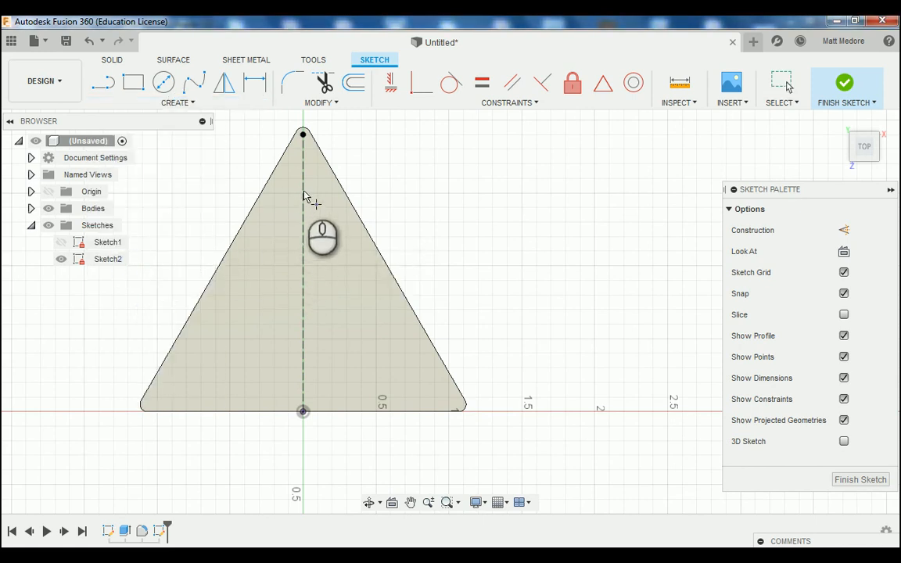
pyautogui.click(302, 192)
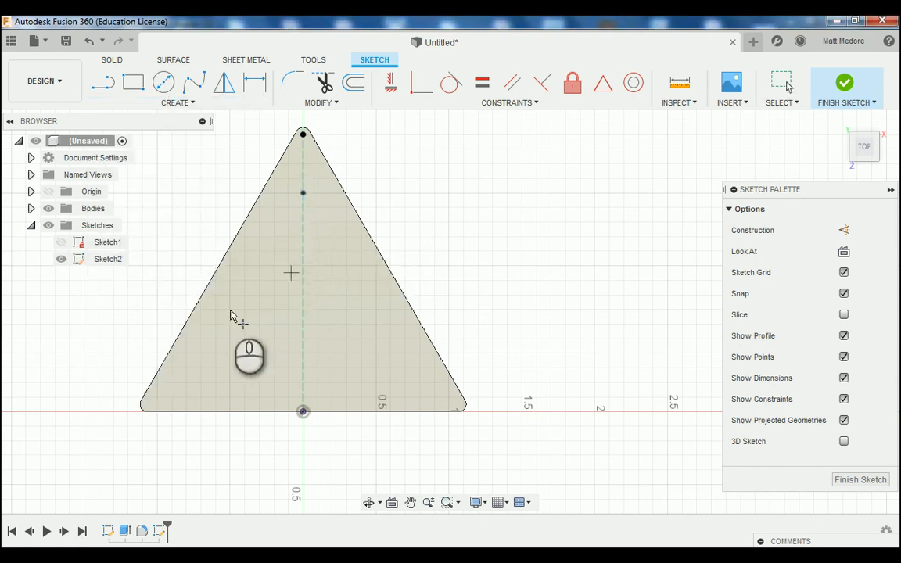
pyautogui.click(180, 385)
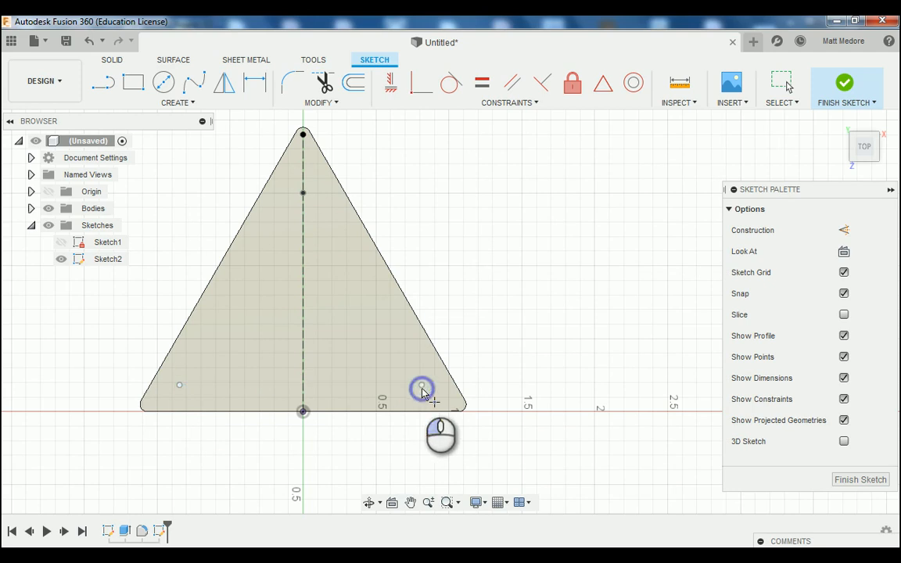
pyautogui.rightClick(476, 263)
pyautogui.click(516, 265)
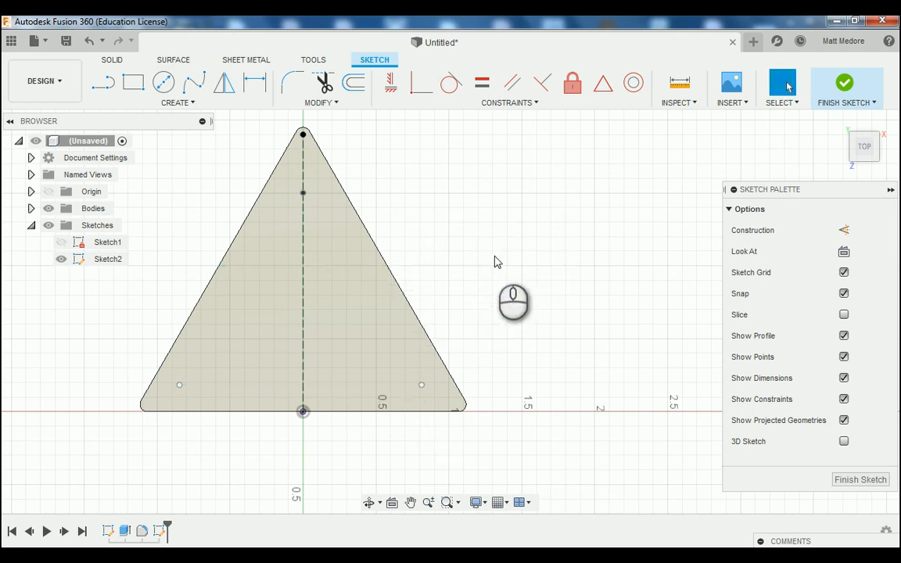
# Dimension the point on the centre line 1.637 in vertically from the origin.
pyautogui.press('d')
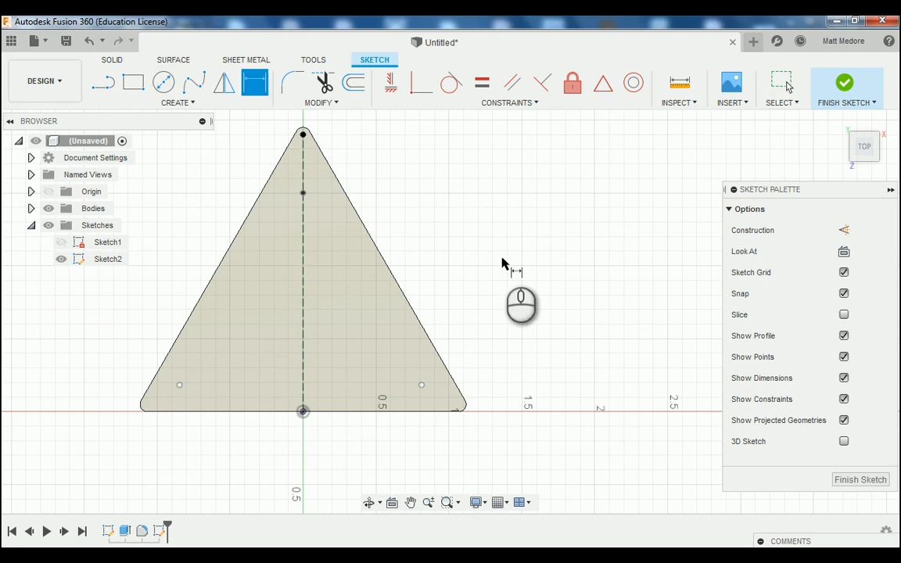
pyautogui.click(303, 412)
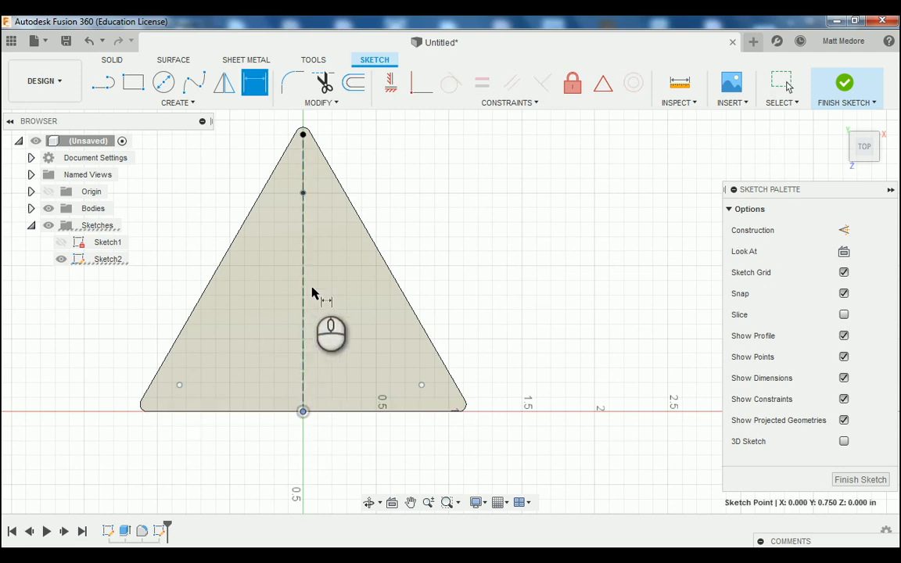
pyautogui.click(303, 196)
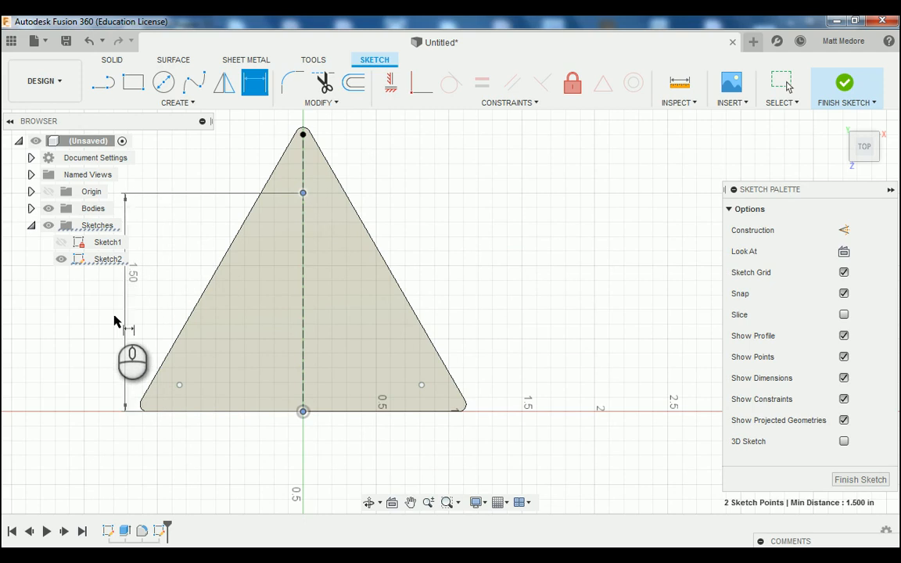
pyautogui.click(71, 349)
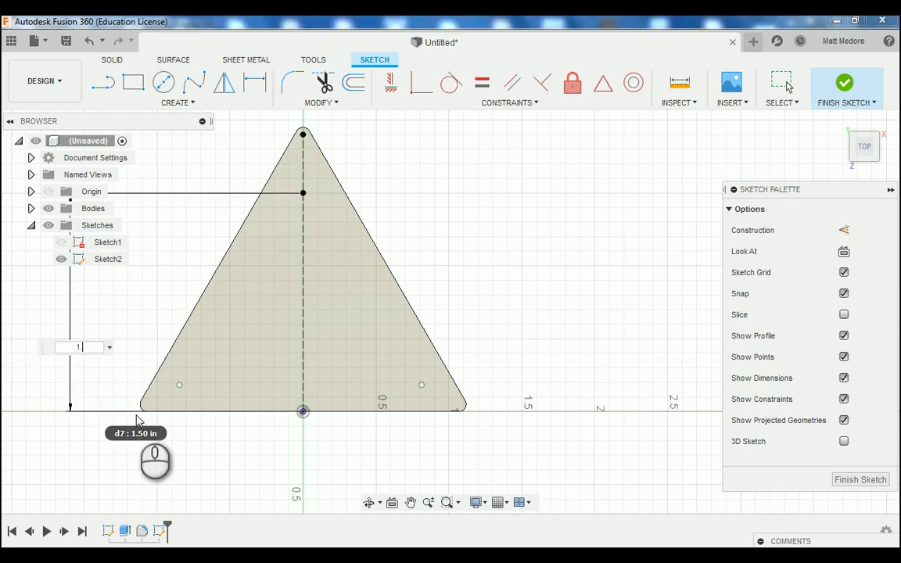
pyautogui.write('1.637')
pyautogui.press('Return')
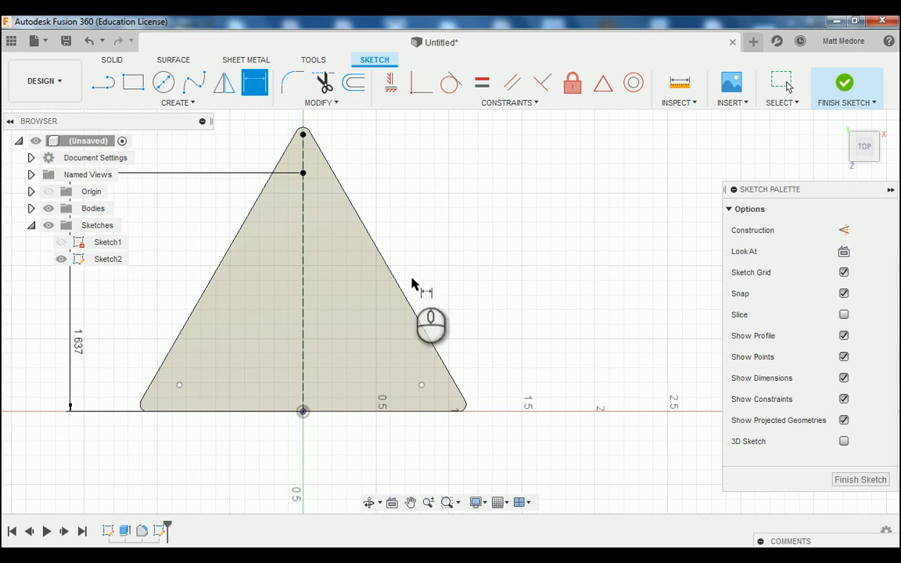
# Dimension the lower left point 0.189 in vertically from the origin.
pyautogui.click(304, 413)
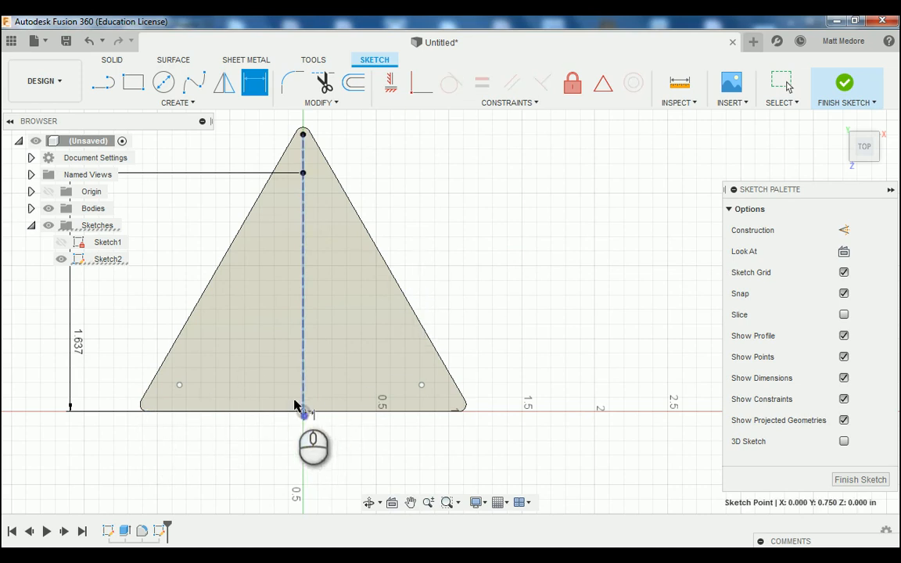
pyautogui.click(179, 385)
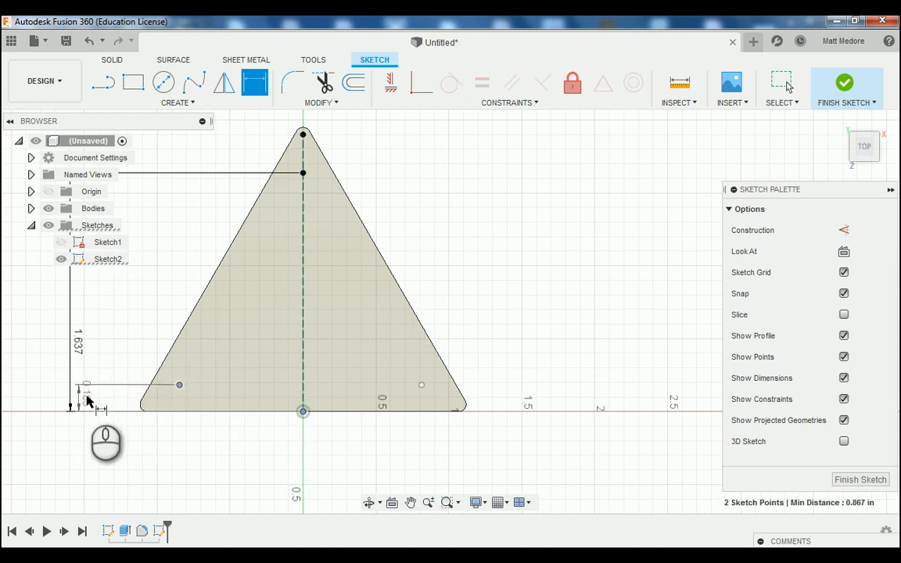
pyautogui.click(87, 396)
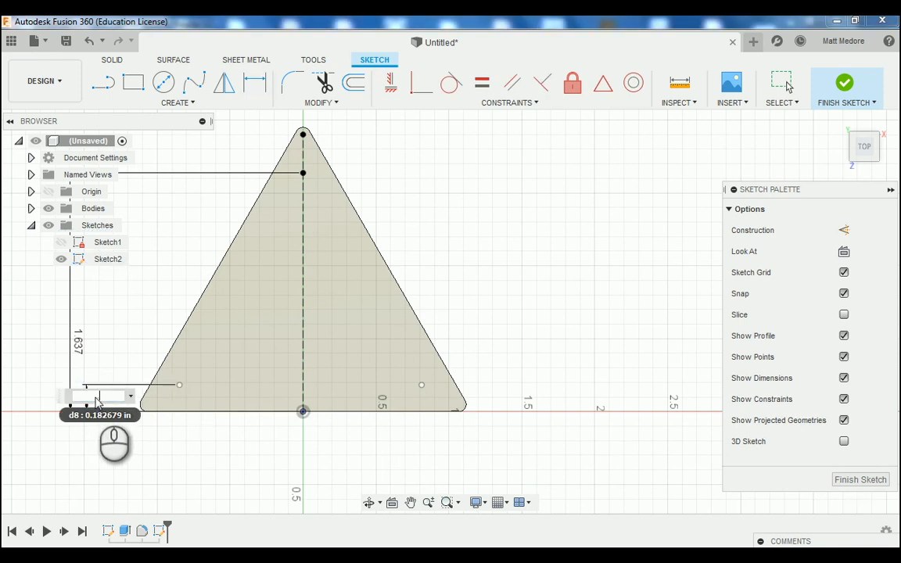
pyautogui.press('Return')
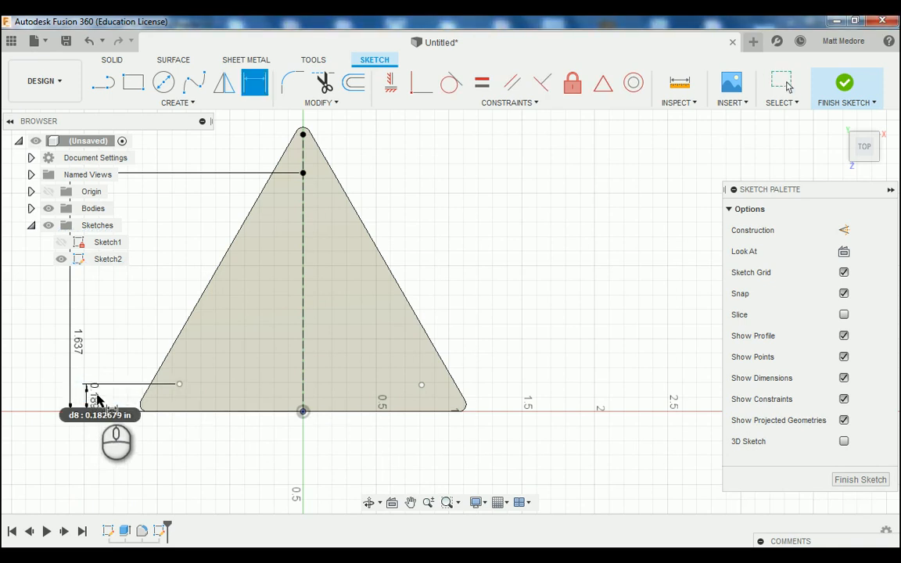
pyautogui.rightClick(530, 262)
pyautogui.click(486, 260)
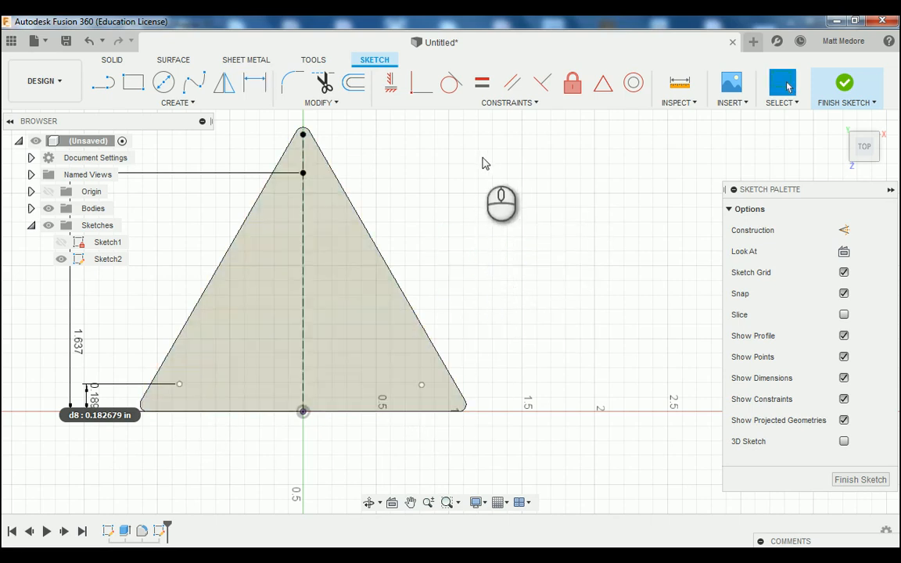
# Align the two lower points horizontally with a Horizontal/Vertical constraint.
pyautogui.click(390, 82)
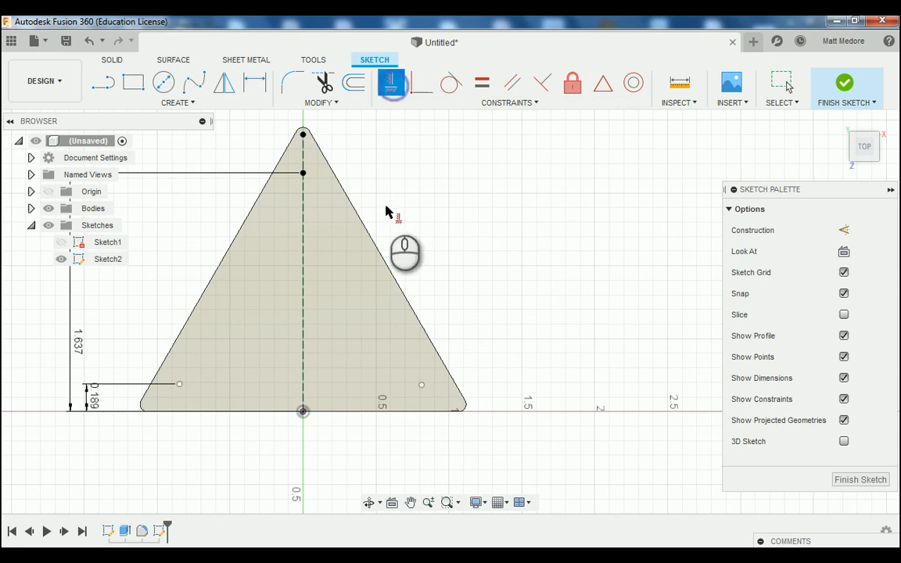
pyautogui.click(421, 385)
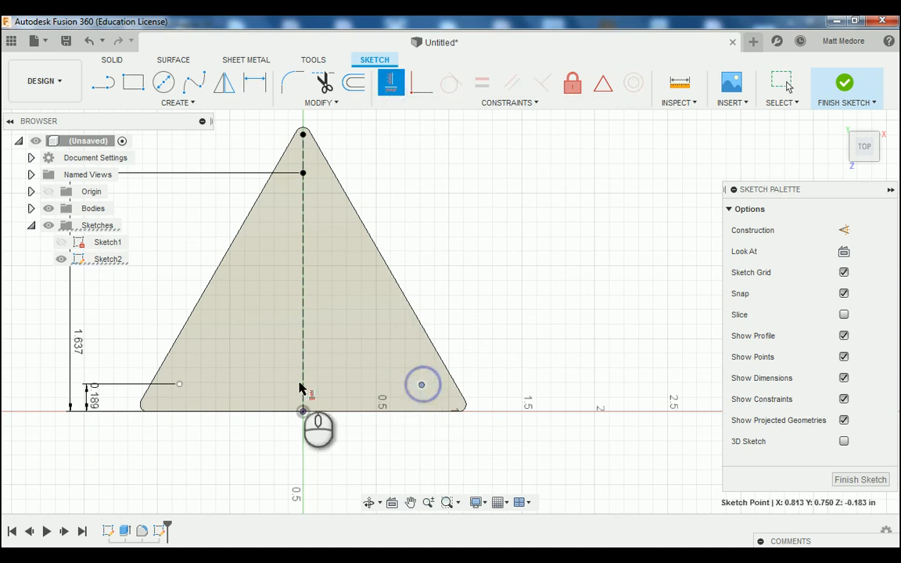
pyautogui.click(178, 385)
pyautogui.rightClick(503, 196)
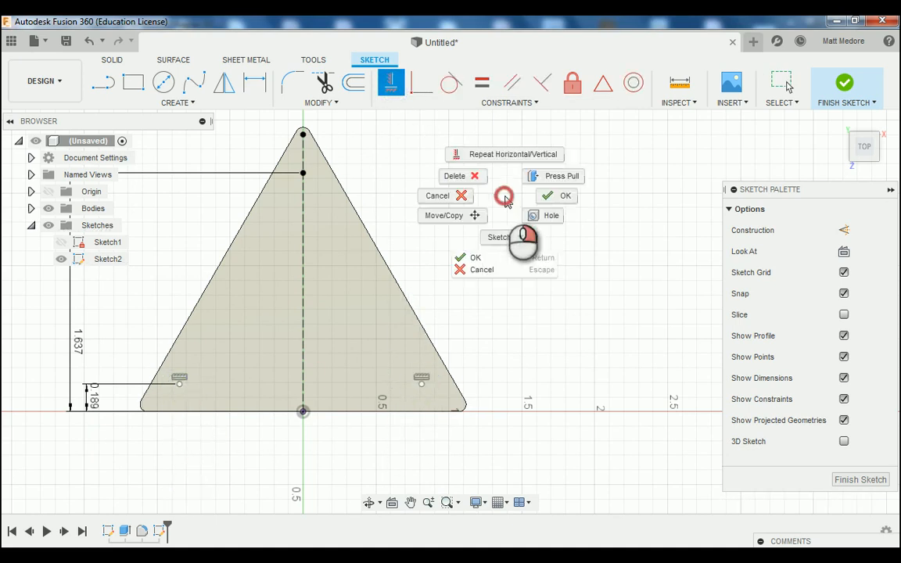
pyautogui.click(549, 197)
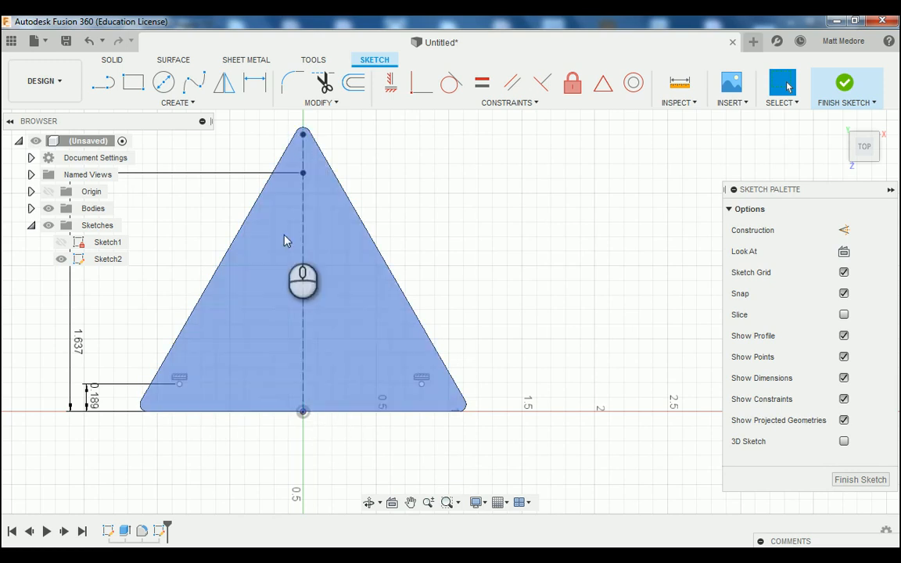
# Make the two lower points symmetric about the construction centre line and pull the left one slightly outward.
pyautogui.click(494, 105)
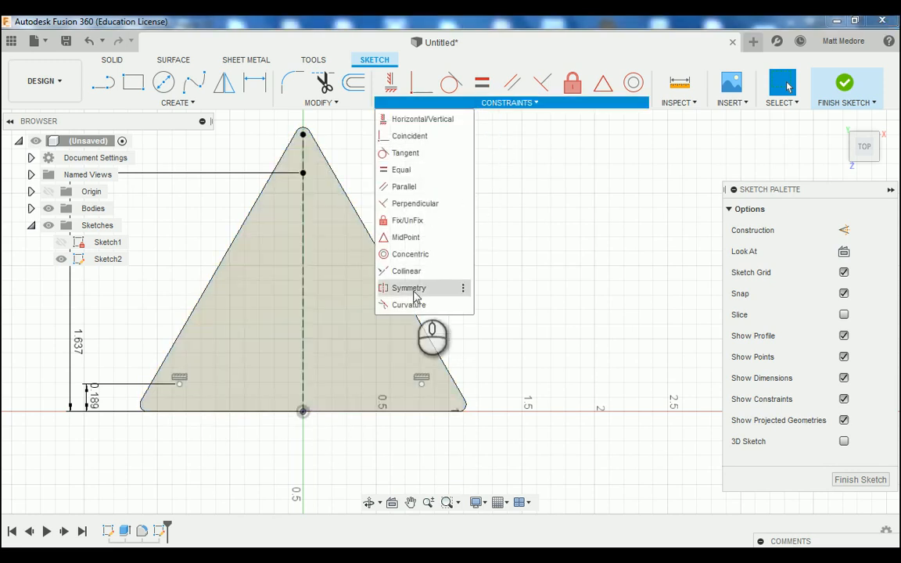
pyautogui.click(411, 288)
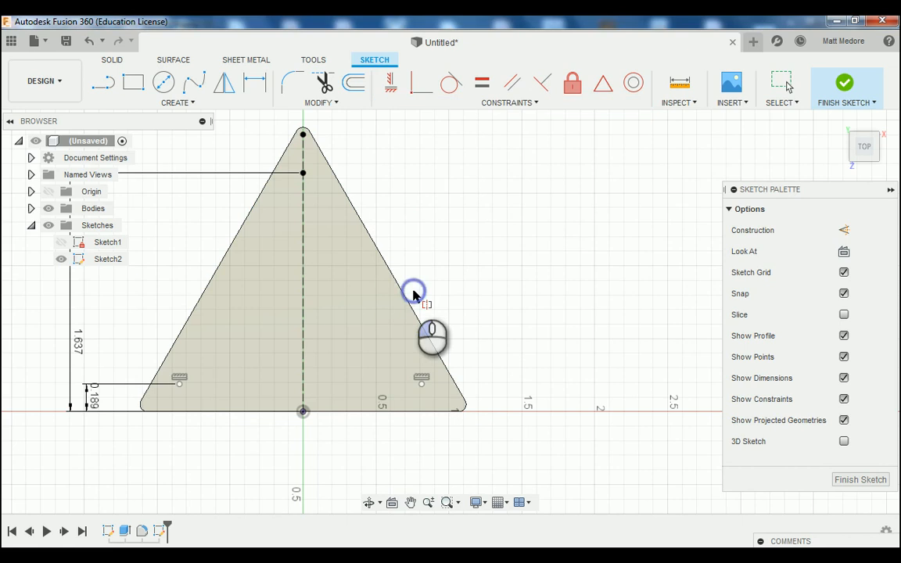
pyautogui.click(175, 389)
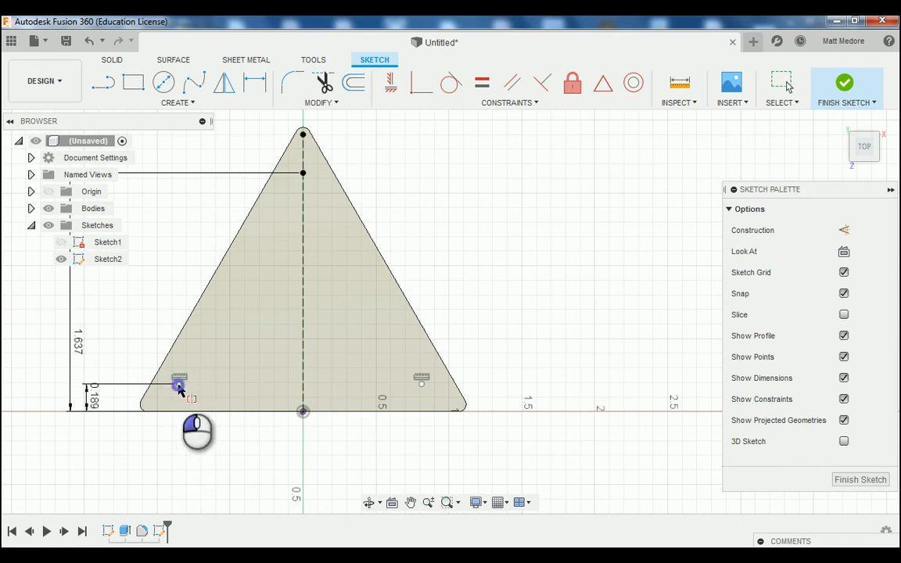
pyautogui.click(420, 390)
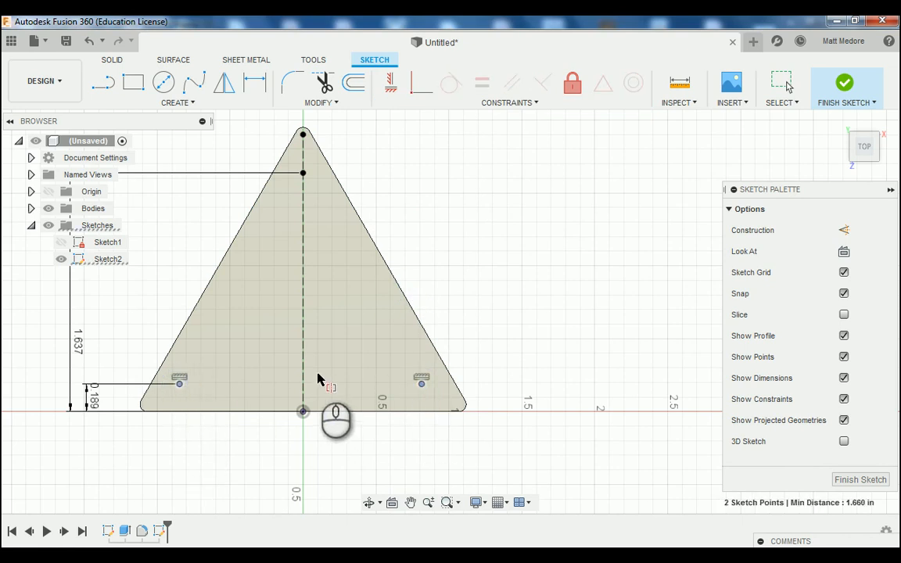
pyautogui.click(303, 401)
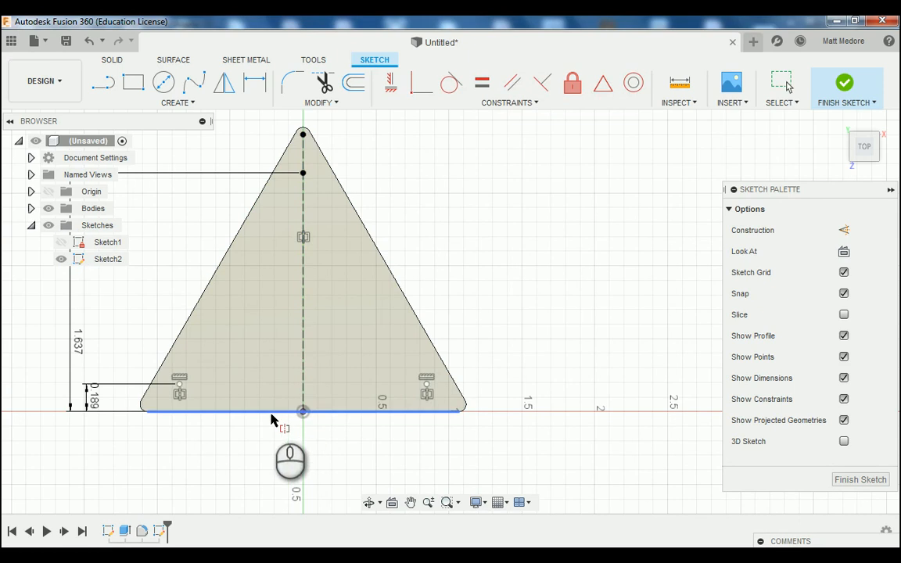
pyautogui.rightClick(476, 227)
pyautogui.click(408, 229)
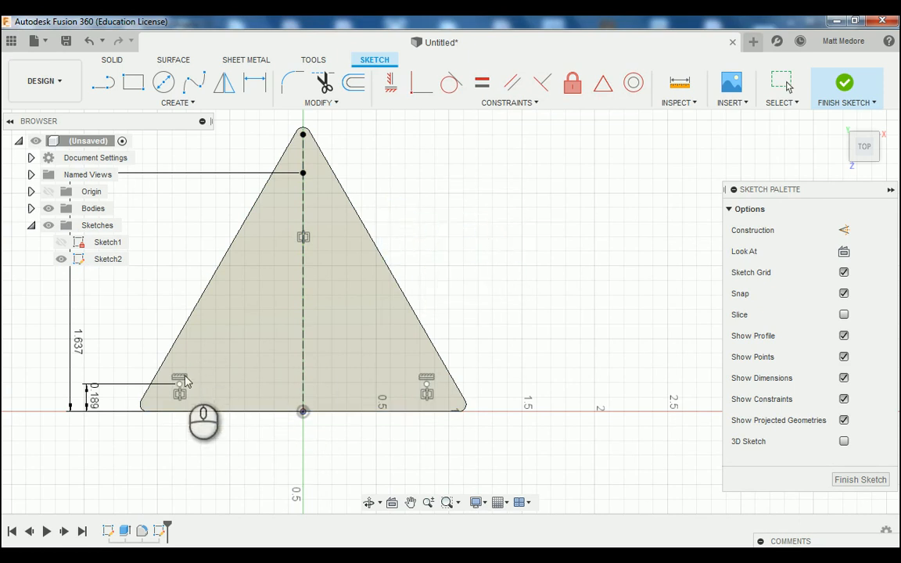
pyautogui.moveTo(180, 387)
pyautogui.mouseDown()
pyautogui.moveTo(234, 389)
pyautogui.moveTo(172, 396)
pyautogui.mouseUp()
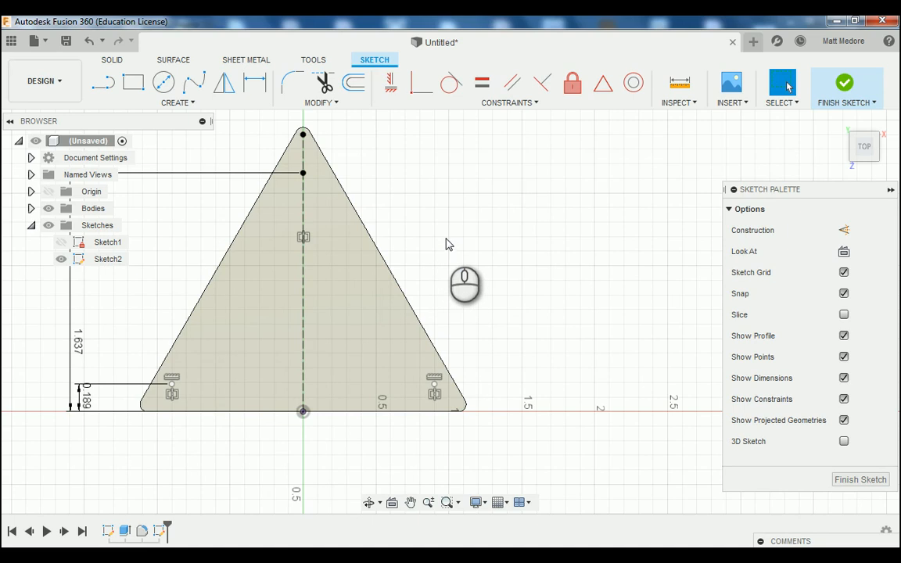
# Dimension the lower left point 0.828 in horizontally from the origin and finish the sketch.
pyautogui.press('d')
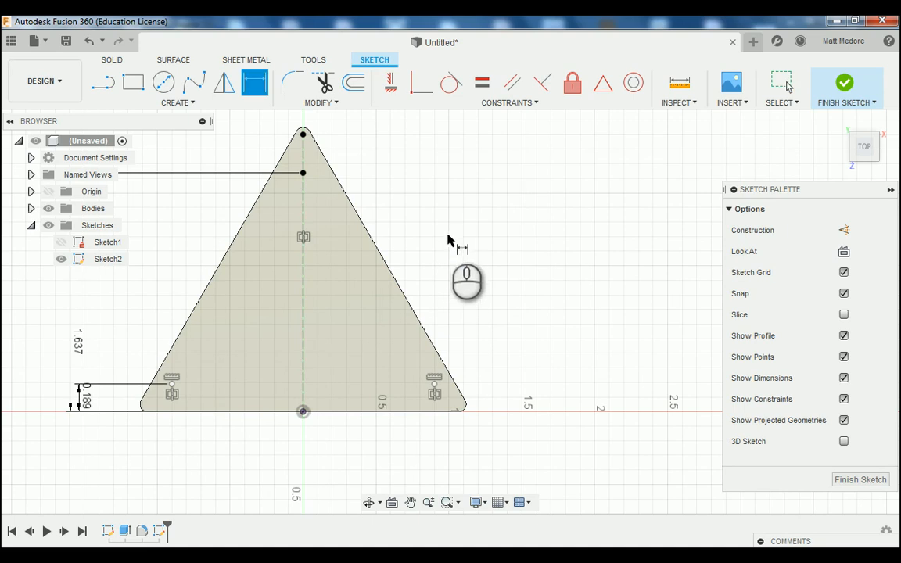
pyautogui.click(302, 412)
pyautogui.click(172, 384)
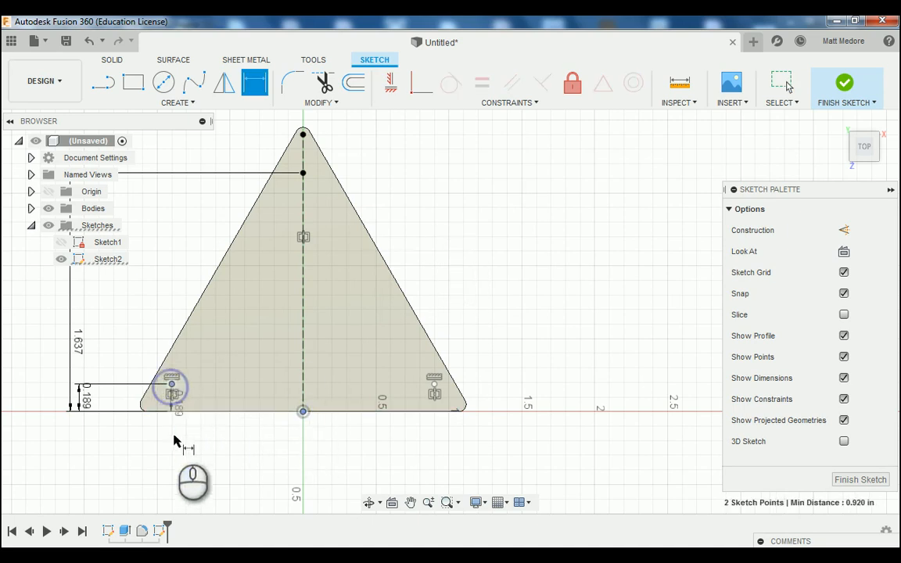
pyautogui.click(217, 473)
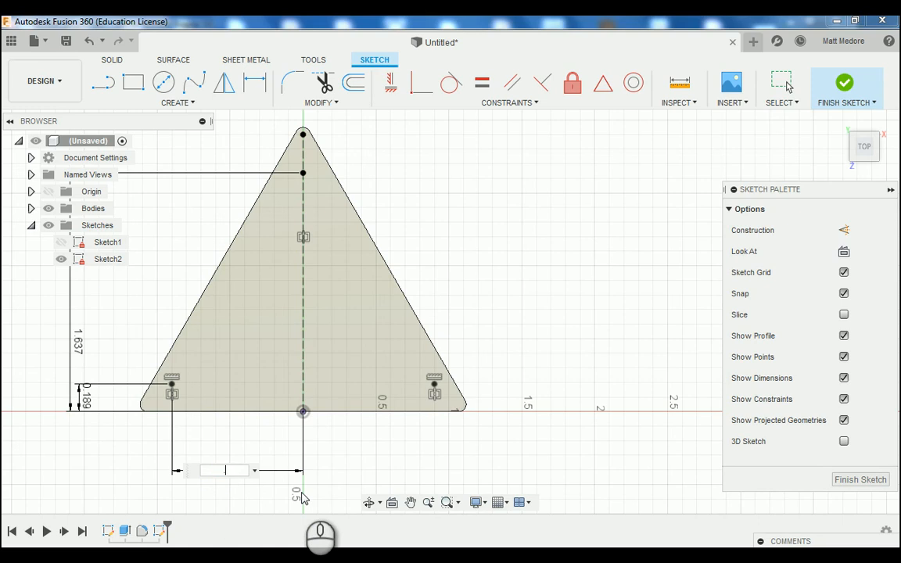
pyautogui.press('Return')
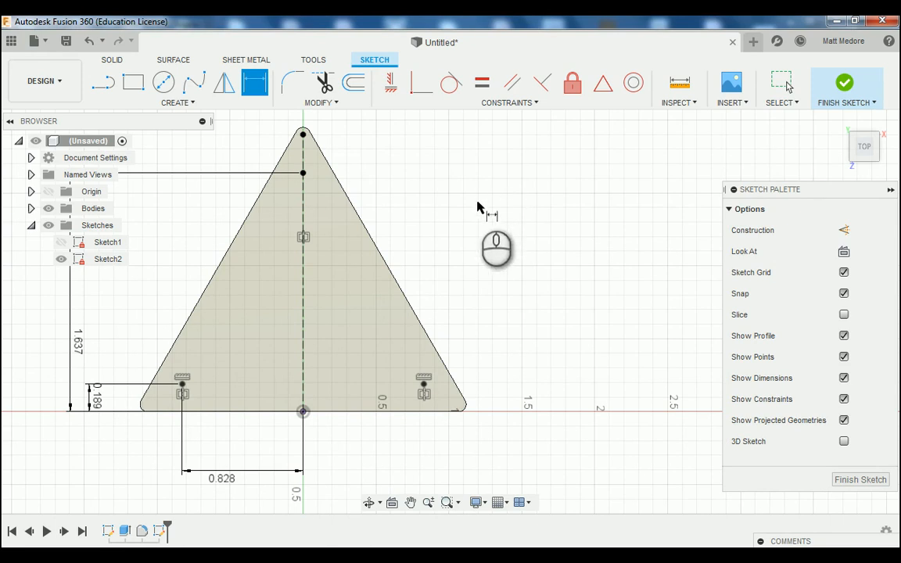
pyautogui.click(844, 84)
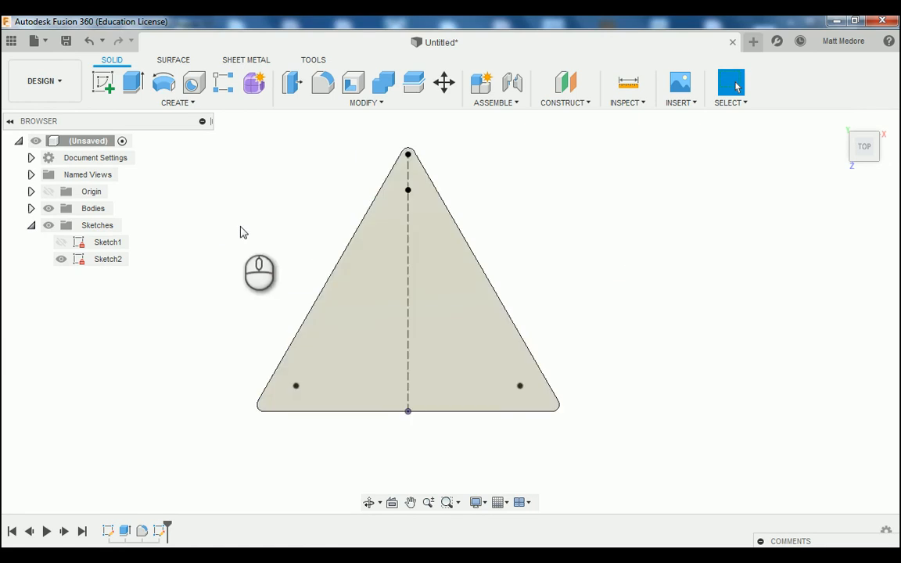
# Start a Hole feature placed on the three sketch points of the triangle's top face.
pyautogui.click(297, 389)
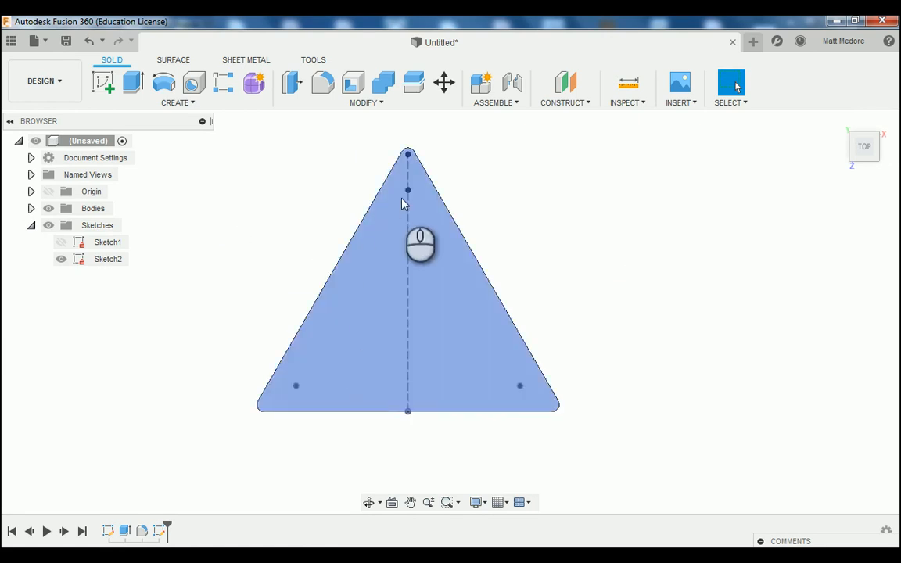
pyautogui.click(180, 103)
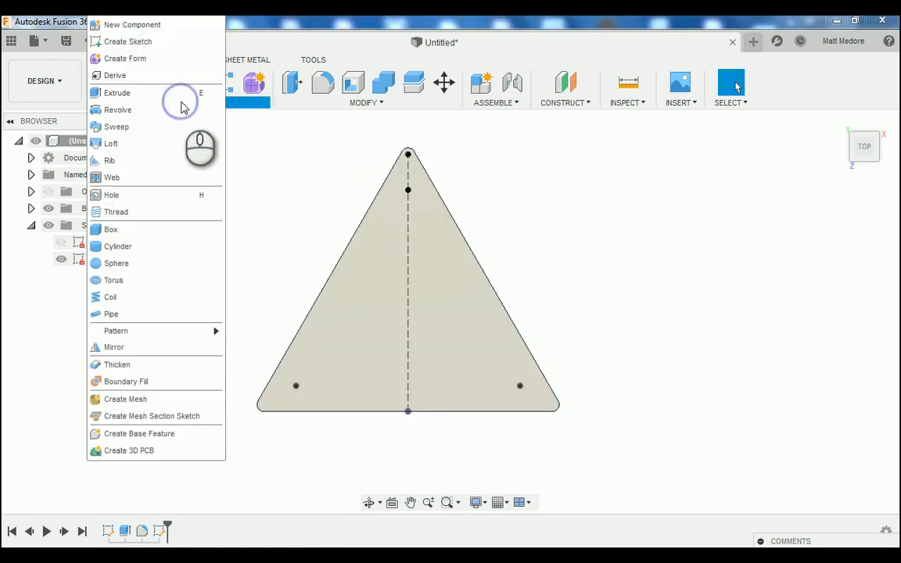
pyautogui.click(125, 195)
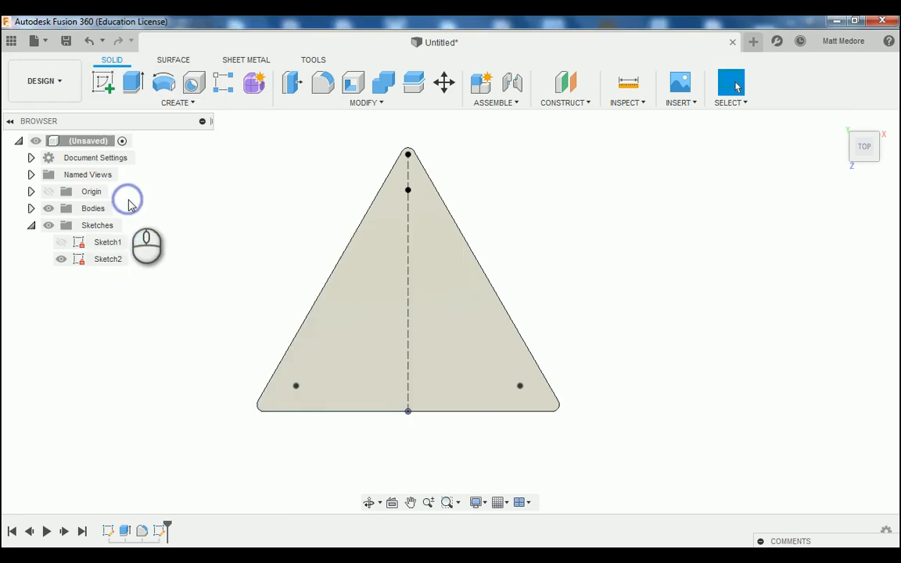
pyautogui.click(297, 386)
pyautogui.click(408, 190)
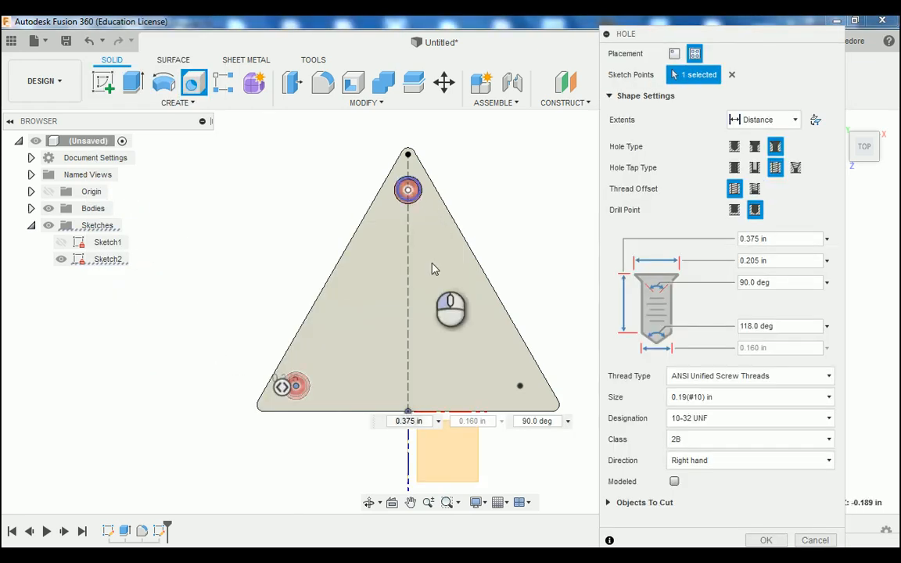
pyautogui.click(520, 386)
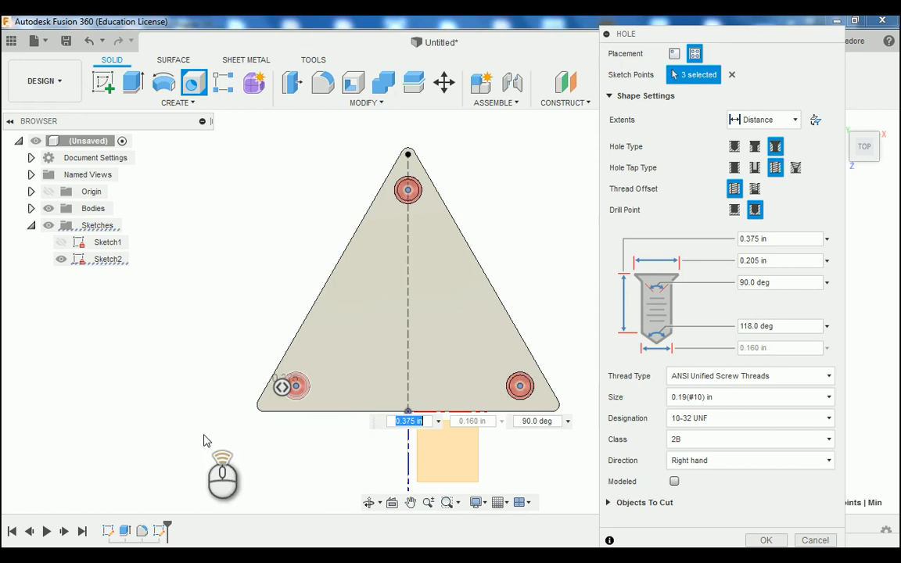
# Set the countersunk holes' depth to 0.375 in and the countersink diameter to 0.205 in.
pyautogui.scroll(-3, 196, 444)
pyautogui.scroll(-2, 196, 443)
pyautogui.scroll(-2, 200, 320)
pyautogui.scroll(3, 218, 450)
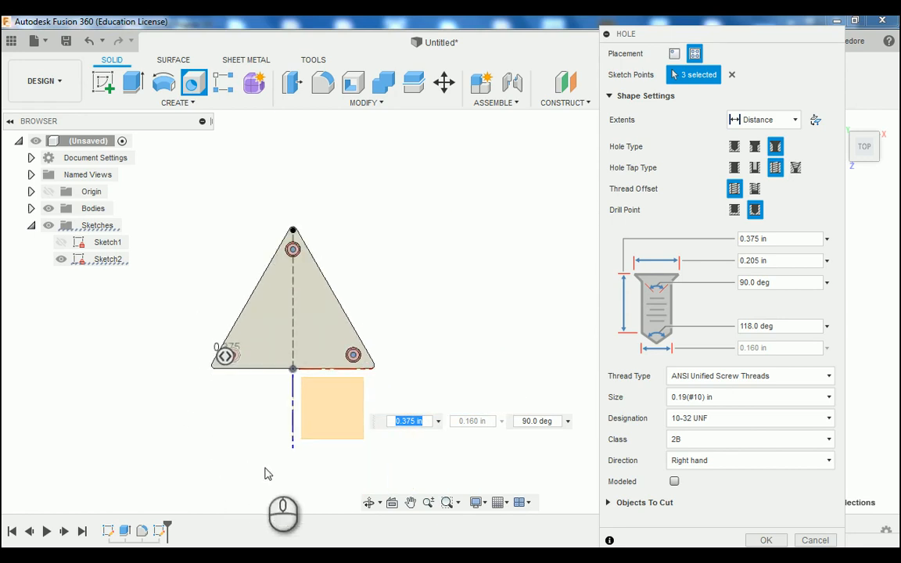
pyautogui.scroll(1, 309, 454)
pyautogui.scroll(2, 312, 452)
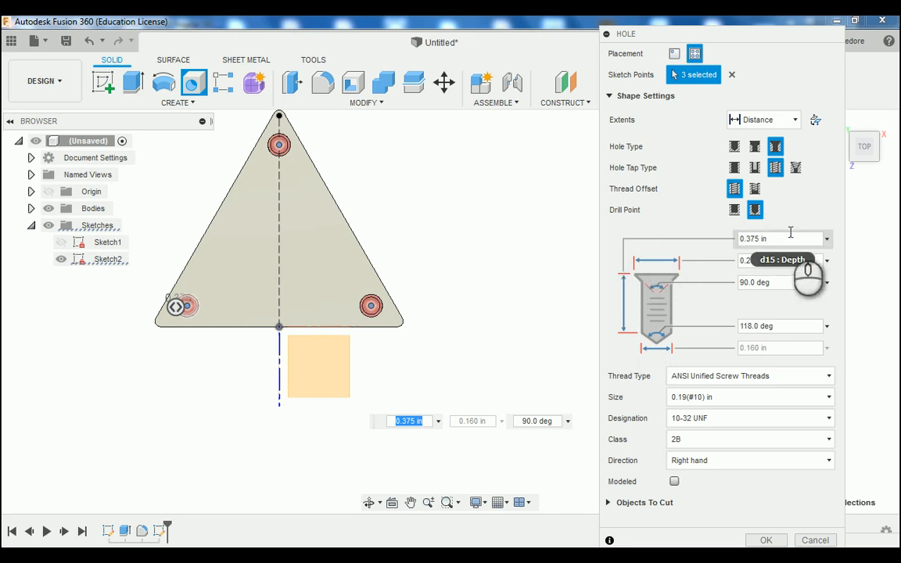
pyautogui.click(788, 237)
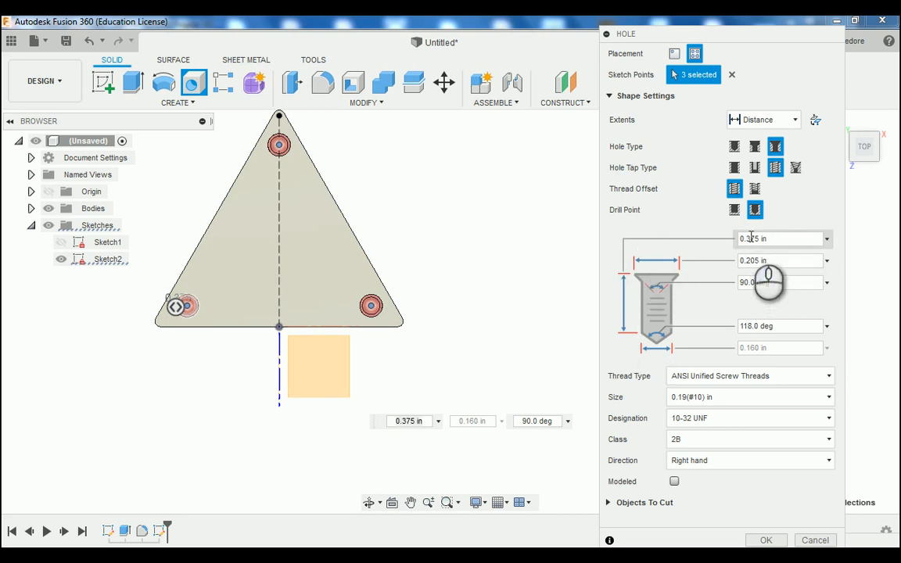
pyautogui.moveTo(790, 237); pyautogui.dragTo(748, 249)
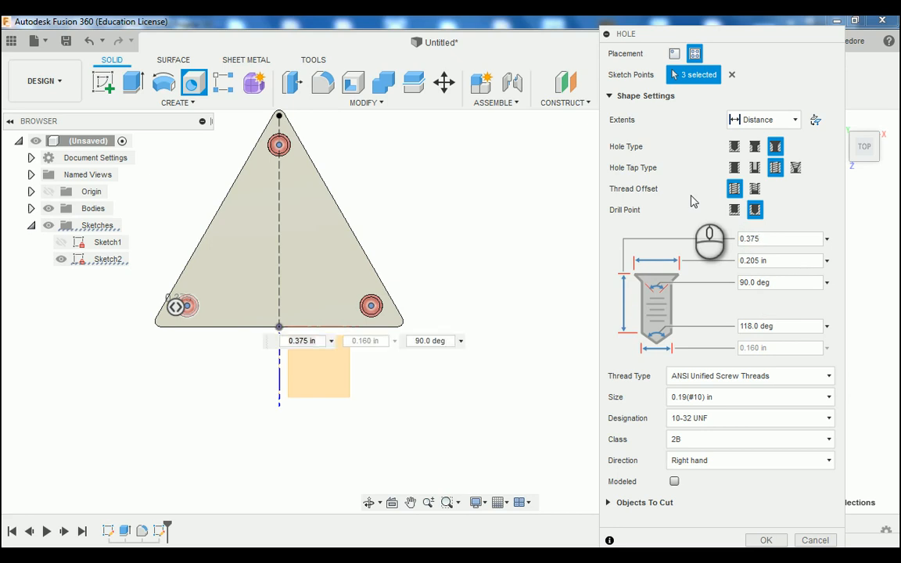
pyautogui.moveTo(788, 261); pyautogui.dragTo(743, 272)
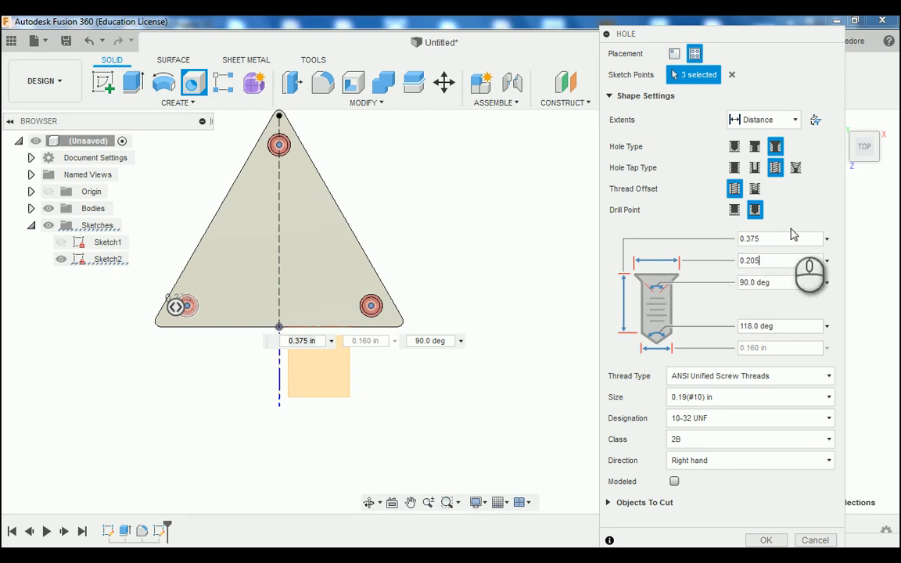
pyautogui.doubleClick(781, 285)
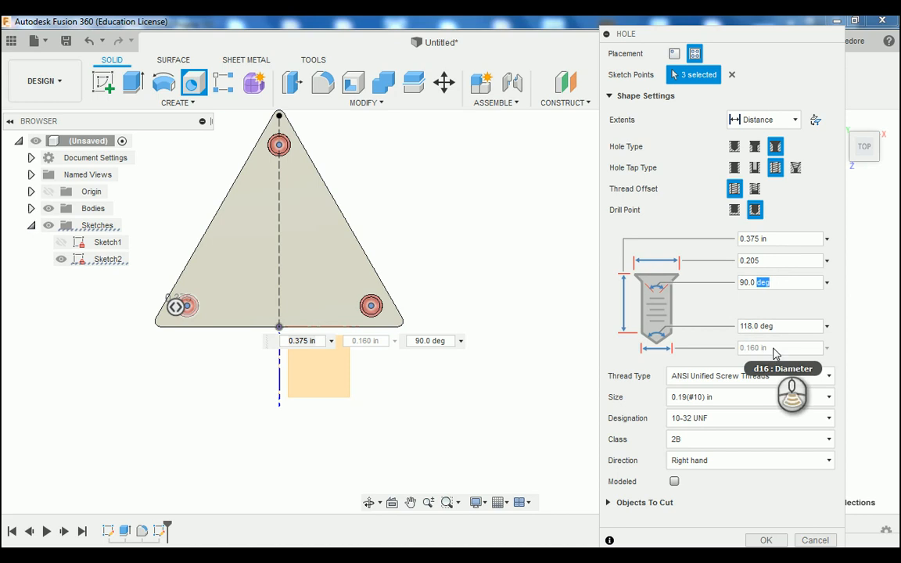
pyautogui.click(757, 327)
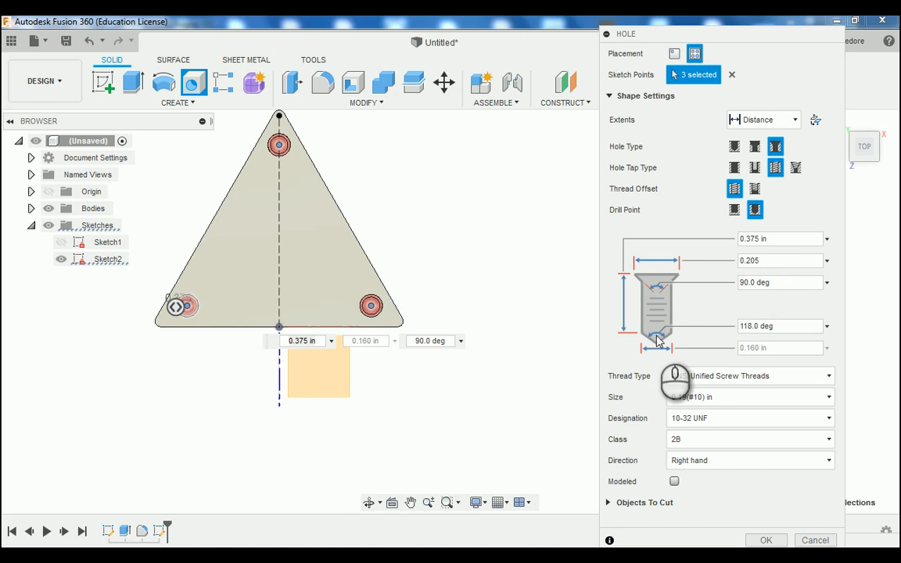
# Choose thread size 0.19(#10) in with designation 10-32 UNF and create the three tapped holes.
pyautogui.click(698, 400)
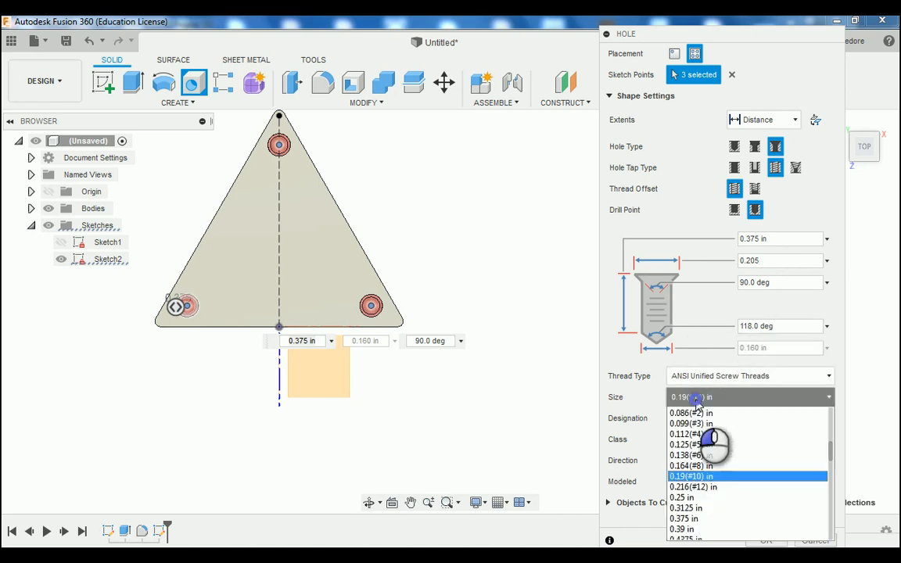
pyautogui.click(708, 477)
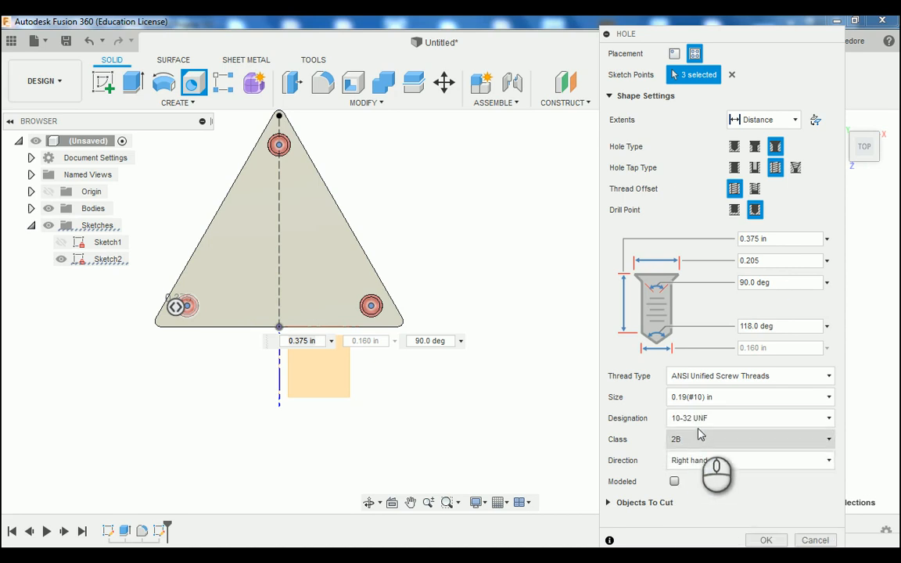
pyautogui.click(720, 423)
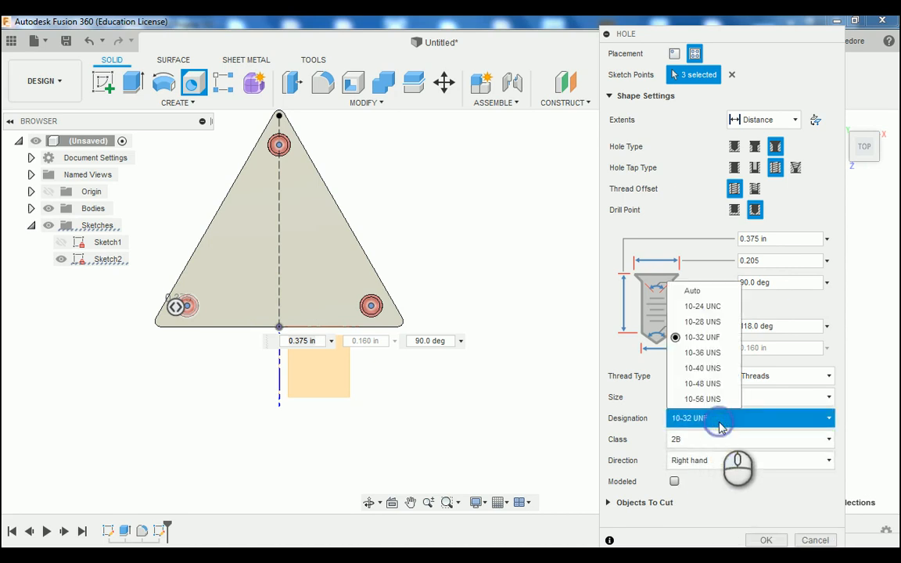
pyautogui.click(730, 344)
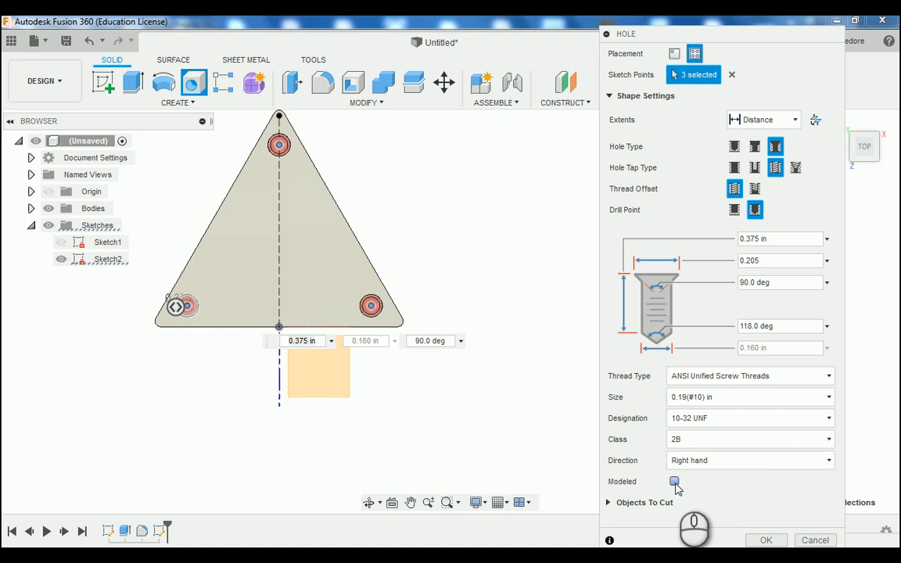
pyautogui.click(765, 539)
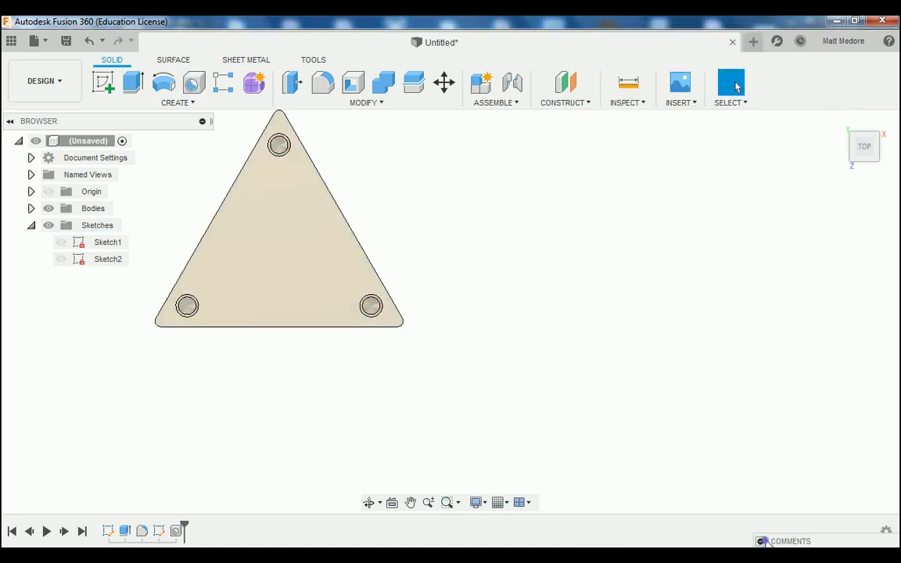
# Examine the threads and countersinks of the three holes up close and from several angles.
pyautogui.scroll(-2, 517, 345)
pyautogui.scroll(4, 442, 407)
pyautogui.keyDown('shift'); pyautogui.moveTo(442, 407); pyautogui.dragTo(420, 358, button='middle'); pyautogui.keyUp('shift')
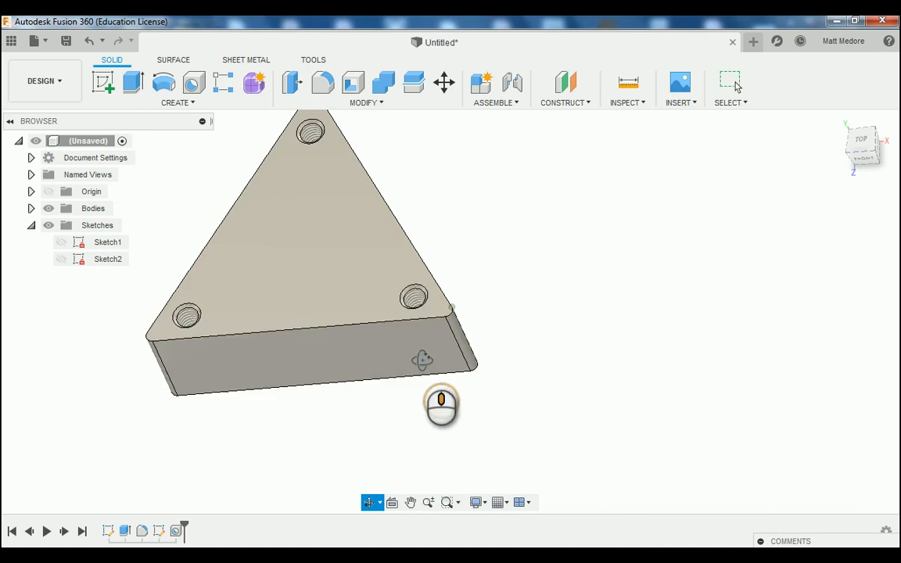
pyautogui.scroll(6, 422, 328)
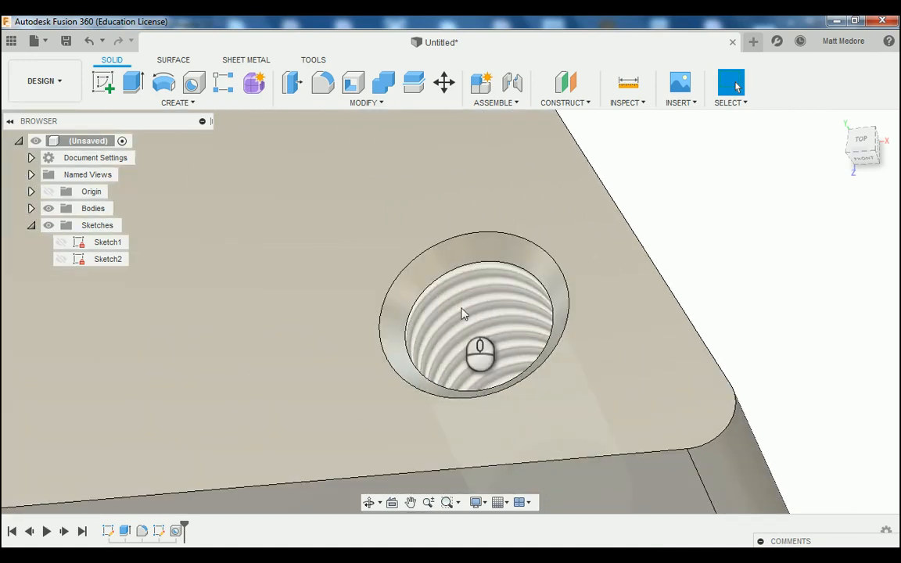
pyautogui.scroll(-2, 475, 317)
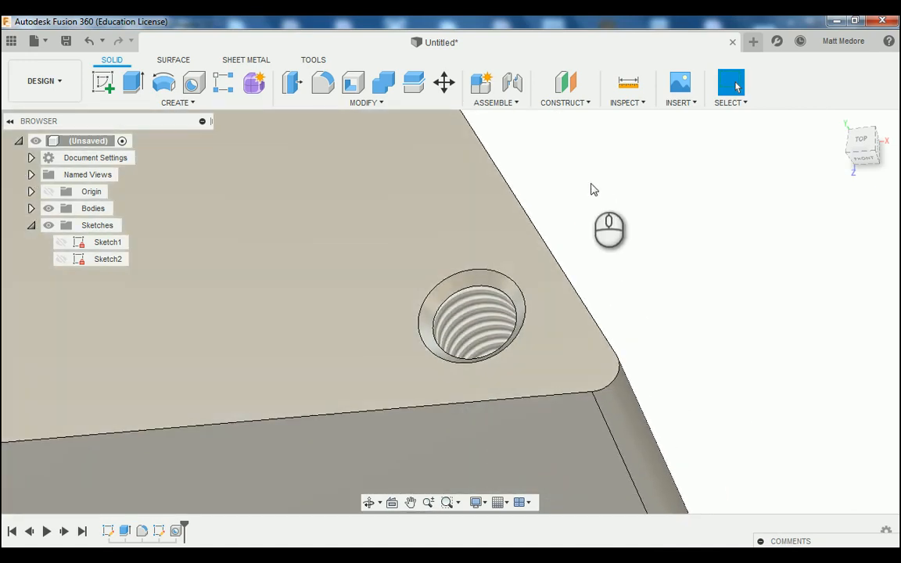
pyautogui.scroll(-1, 593, 187)
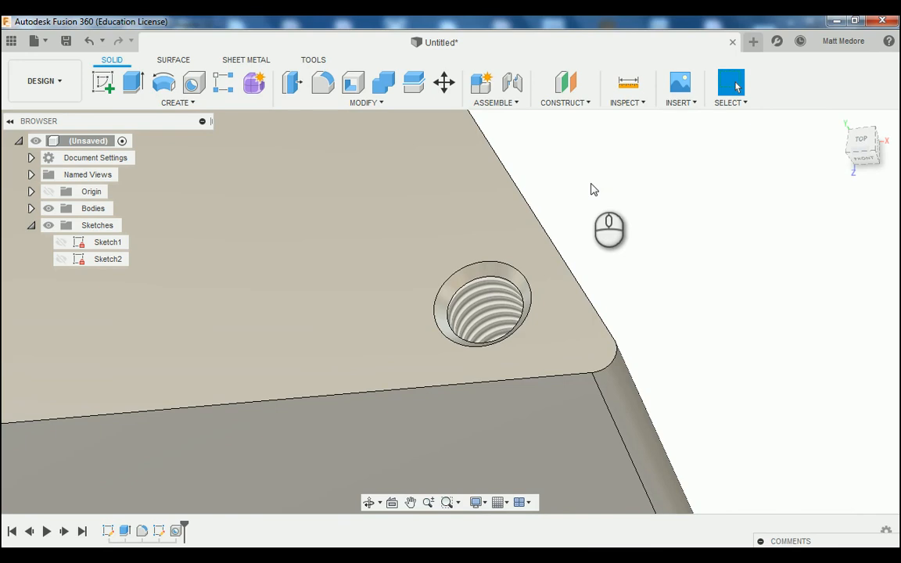
pyautogui.scroll(-3, 627, 199)
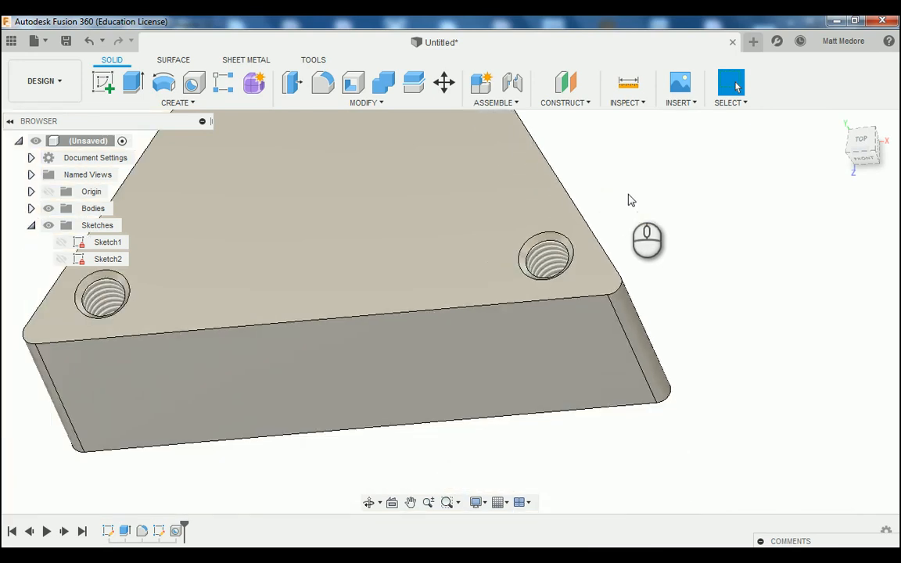
pyautogui.scroll(-5, 630, 200)
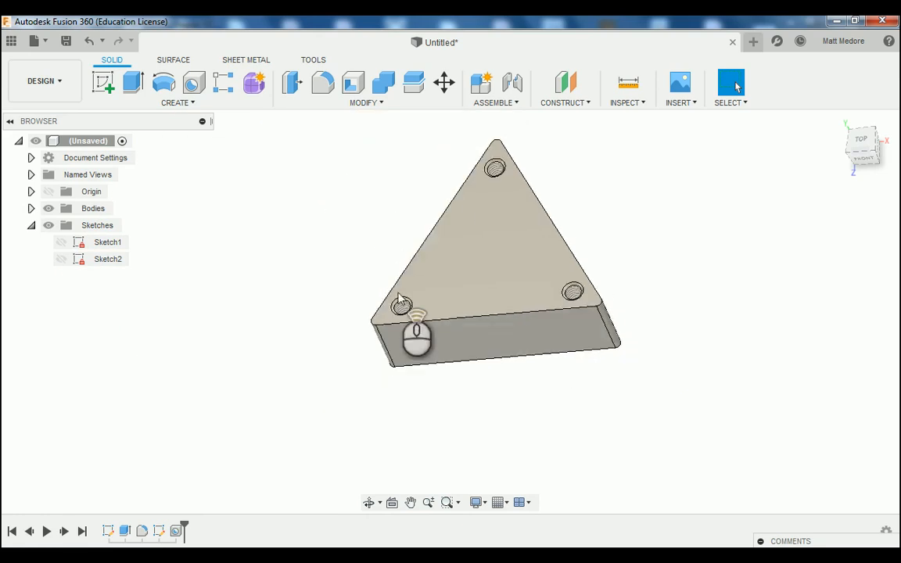
pyautogui.keyDown('shift'); pyautogui.moveTo(404, 200); pyautogui.dragTo(422, 224, button='middle'); pyautogui.keyUp('shift')
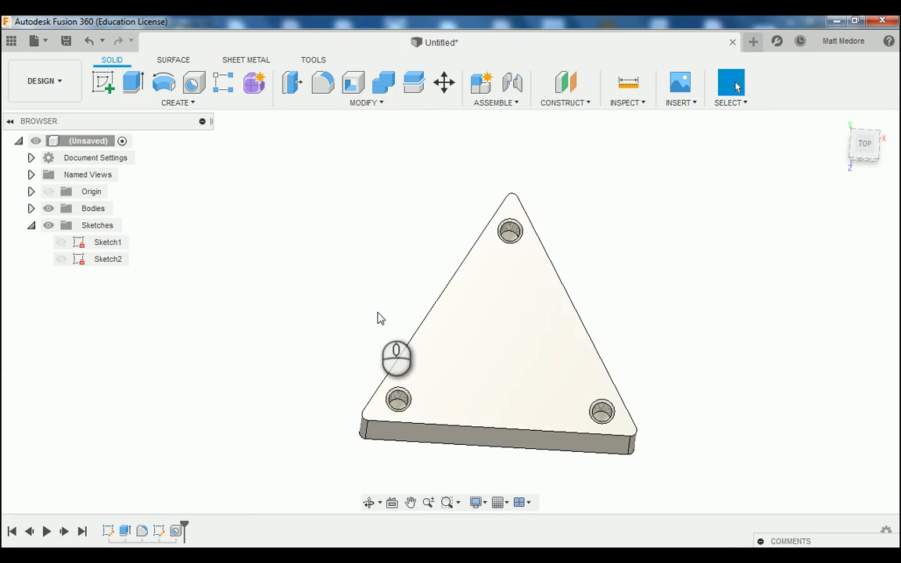
pyautogui.moveTo(378, 317)
pyautogui.keyDown('shift'); pyautogui.mouseDown(button='middle')
pyautogui.moveTo(358, 303)
pyautogui.moveTo(373, 328)
pyautogui.moveTo(362, 308)
pyautogui.mouseUp(button='middle'); pyautogui.keyUp('shift')
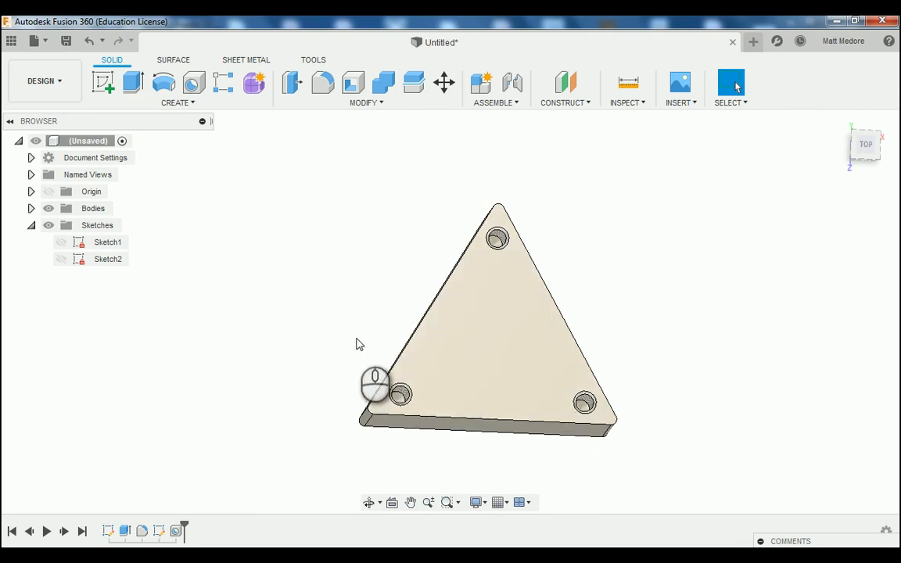
pyautogui.keyDown('shift'); pyautogui.moveTo(356, 344); pyautogui.dragTo(372, 332, button='middle'); pyautogui.keyUp('shift')
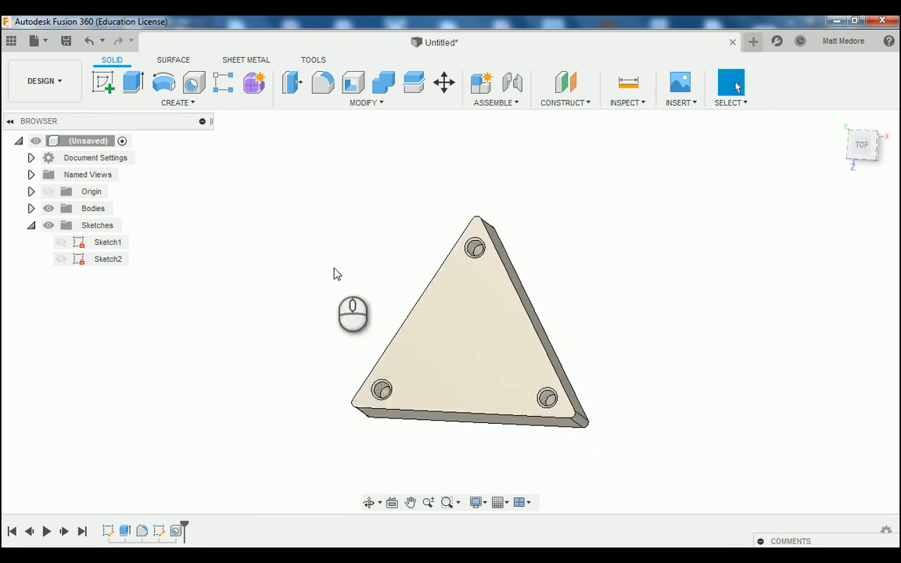
# Create a new sketch on the top face of the triangle block.
pyautogui.click(171, 102)
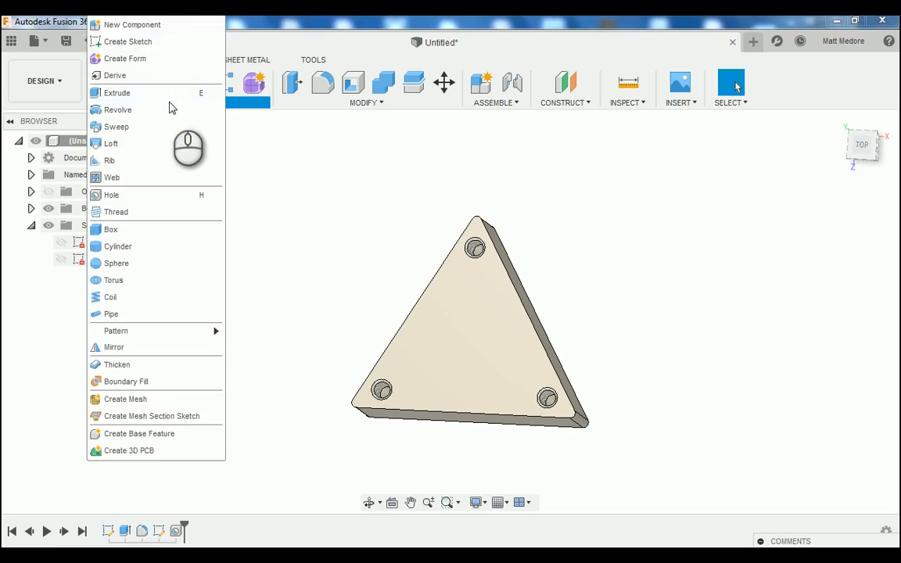
pyautogui.click(128, 41)
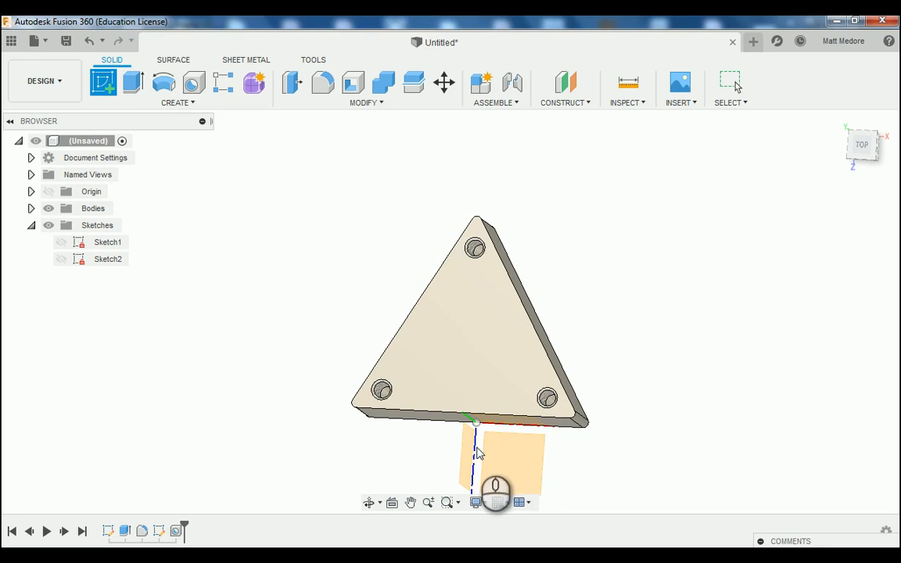
pyautogui.click(455, 321)
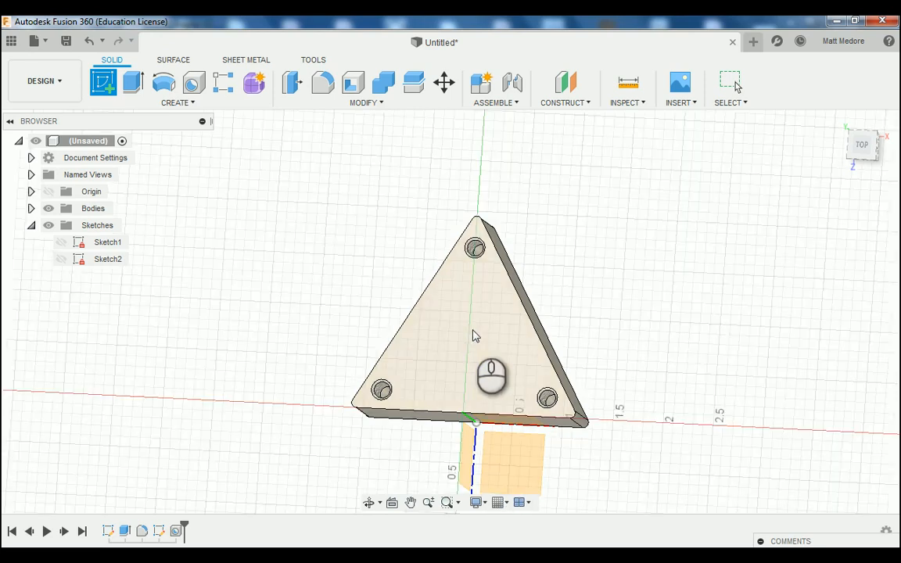
pyautogui.click(473, 335)
pyautogui.click(472, 336)
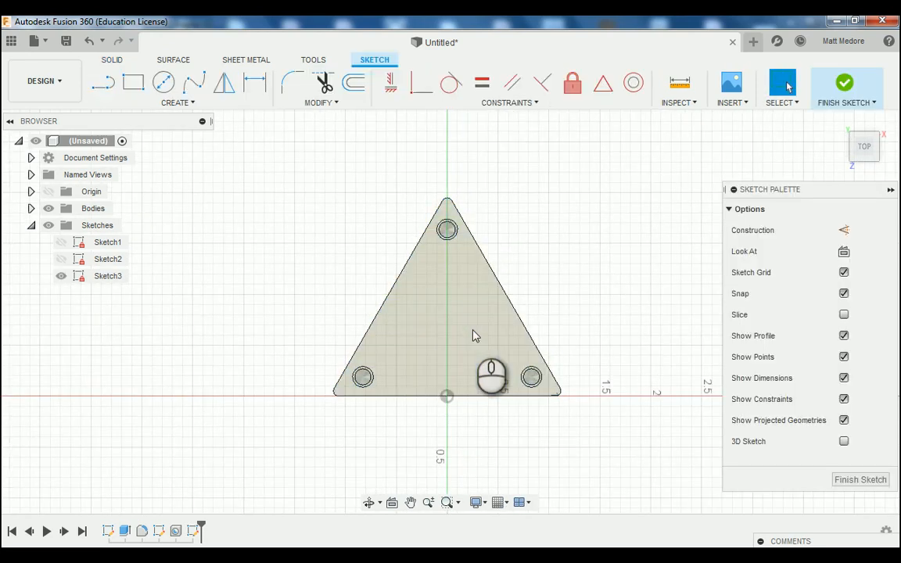
# Offset the block's triangular outline inward by 0.174 in to form an inner triangle.
pyautogui.press('o')
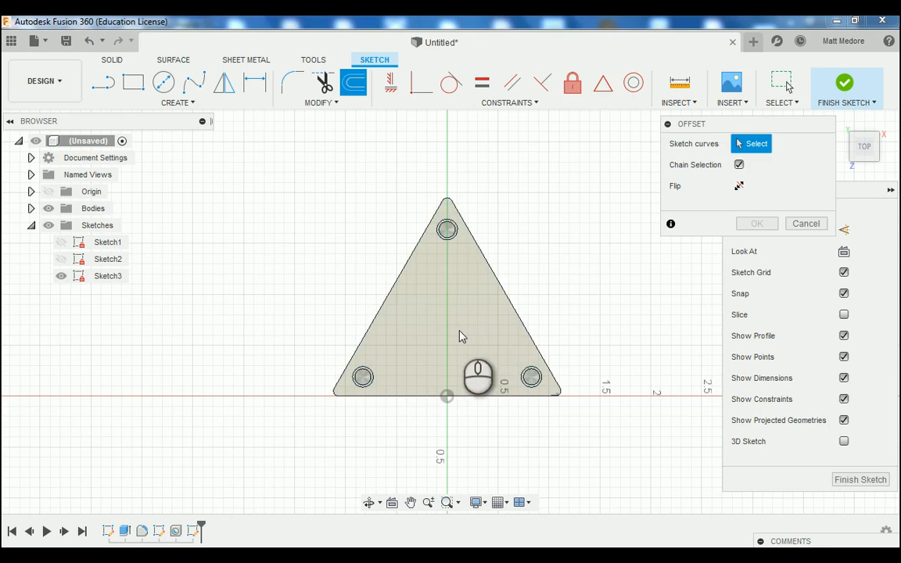
pyautogui.click(503, 295)
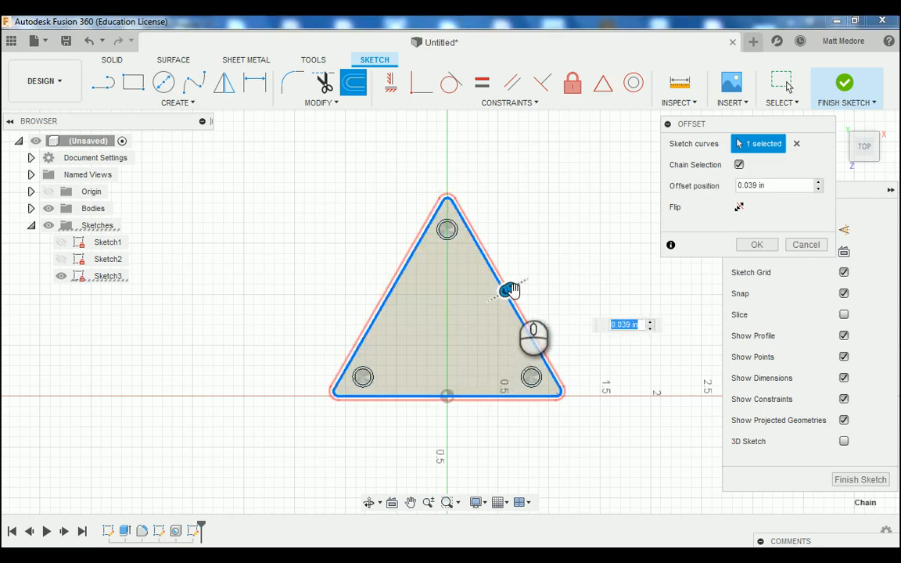
pyautogui.moveTo(505, 291); pyautogui.dragTo(465, 314)
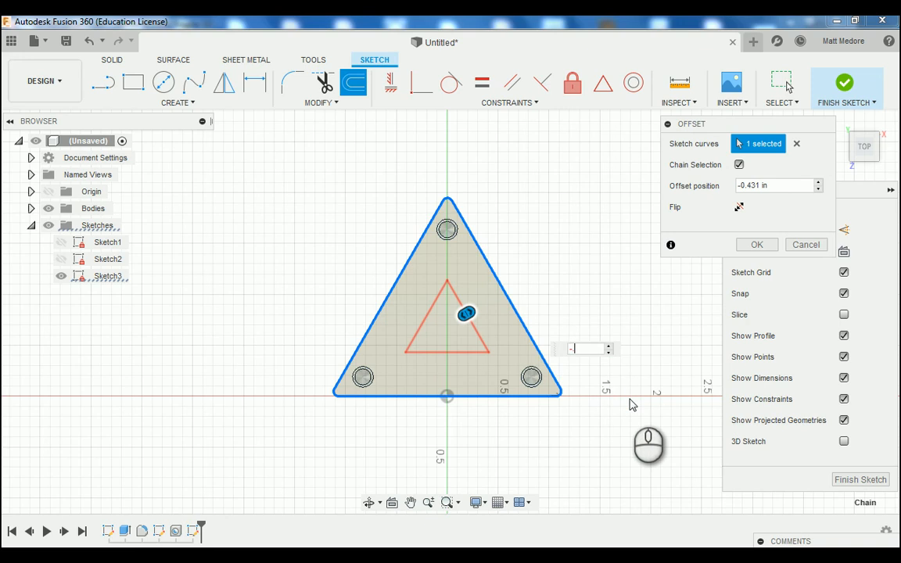
pyautogui.press('Return')
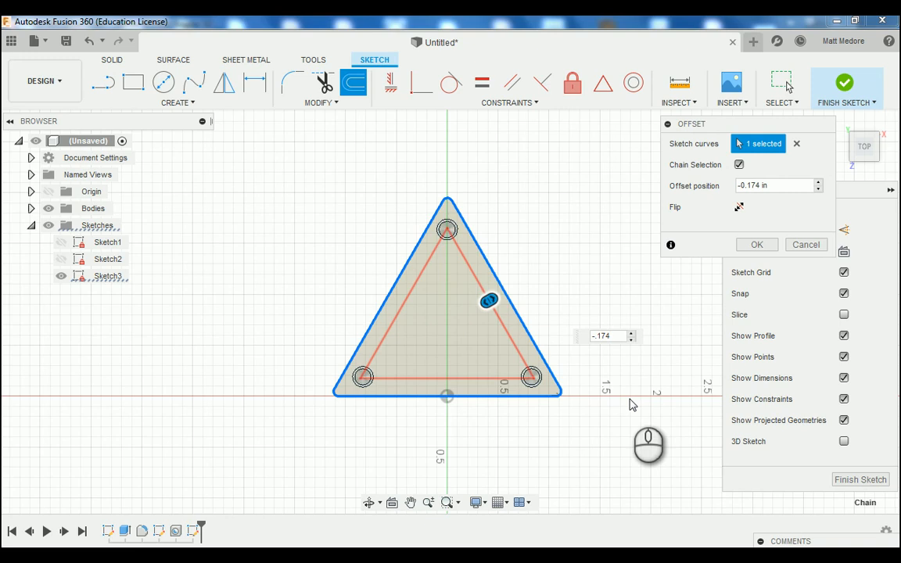
pyautogui.press('Return')
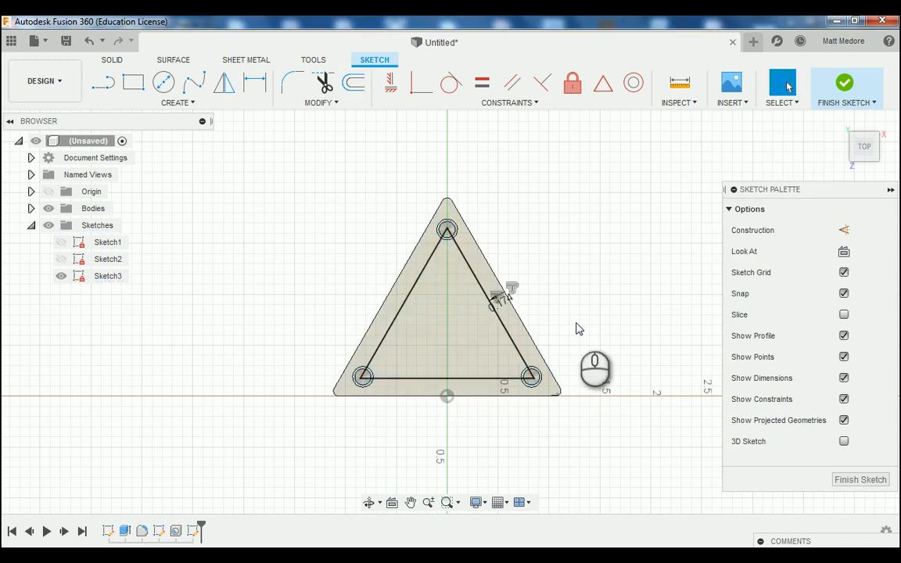
pyautogui.scroll(5, 476, 316)
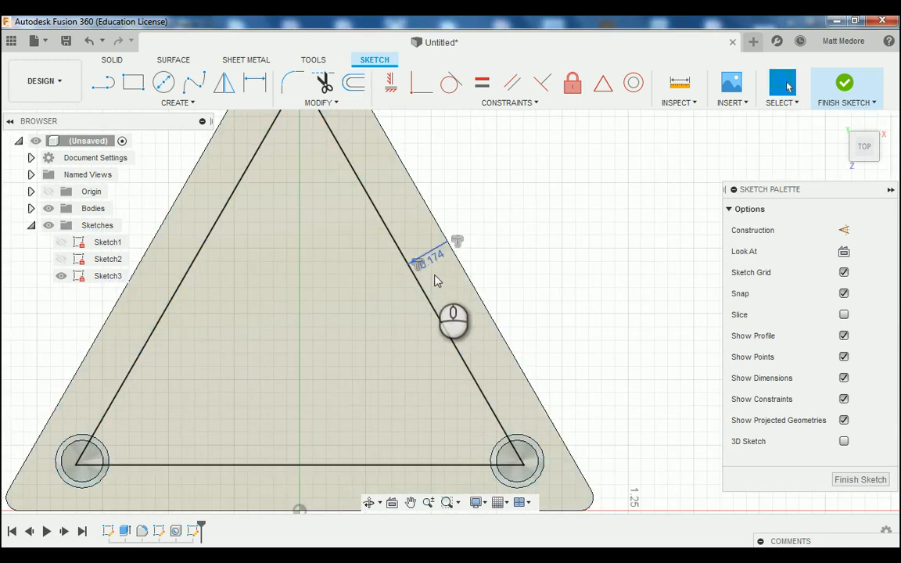
pyautogui.scroll(-3, 422, 270)
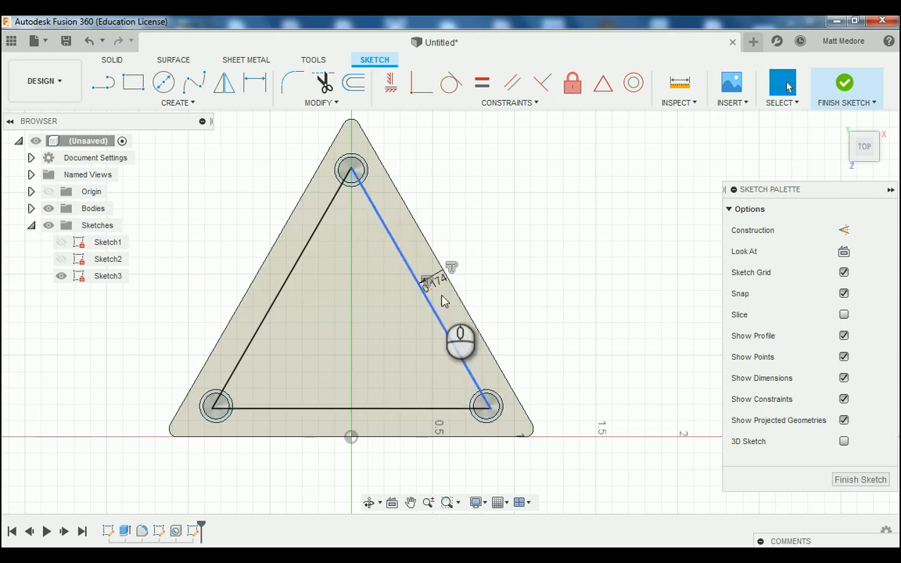
# Fillet all three corners of the inner triangle with a radius of 0.189 in.
pyautogui.click(321, 102)
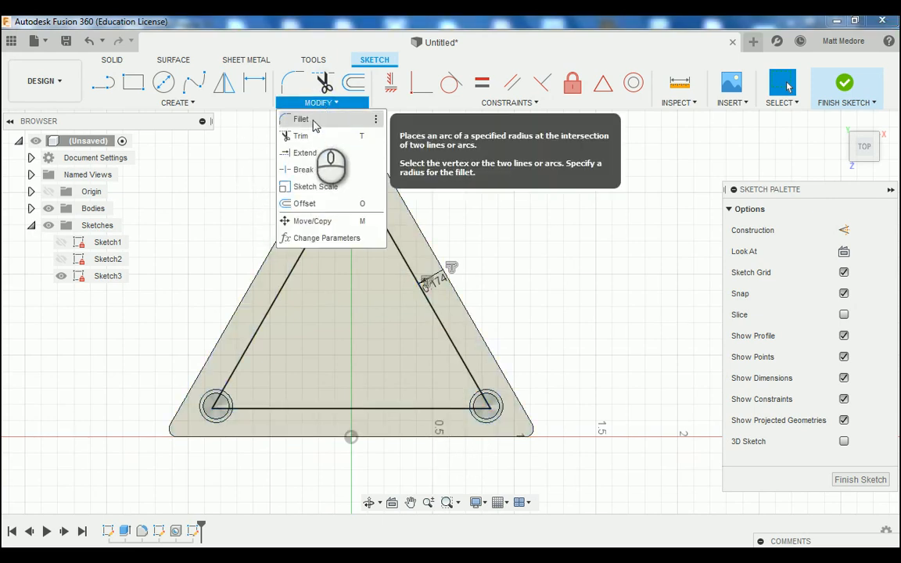
pyautogui.click(300, 119)
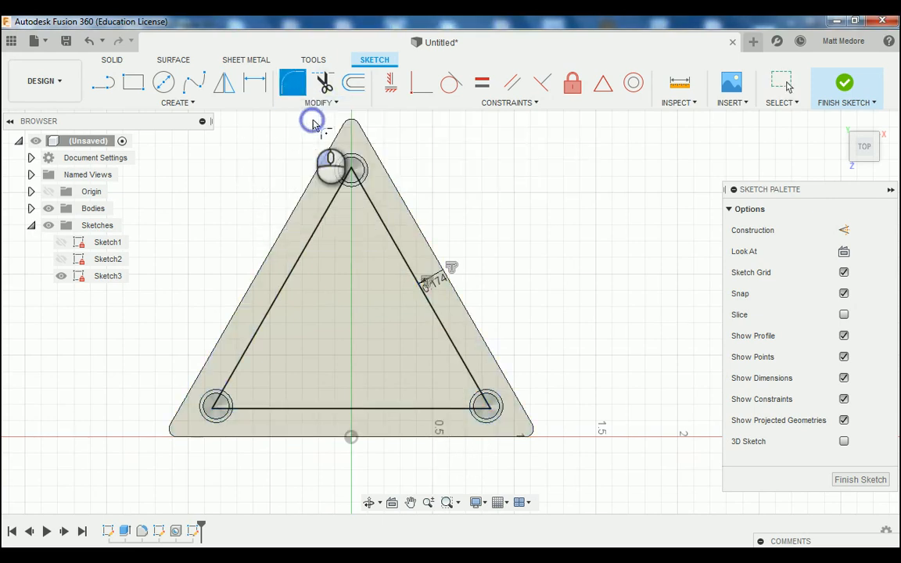
pyautogui.scroll(3, 355, 204)
pyautogui.click(332, 192)
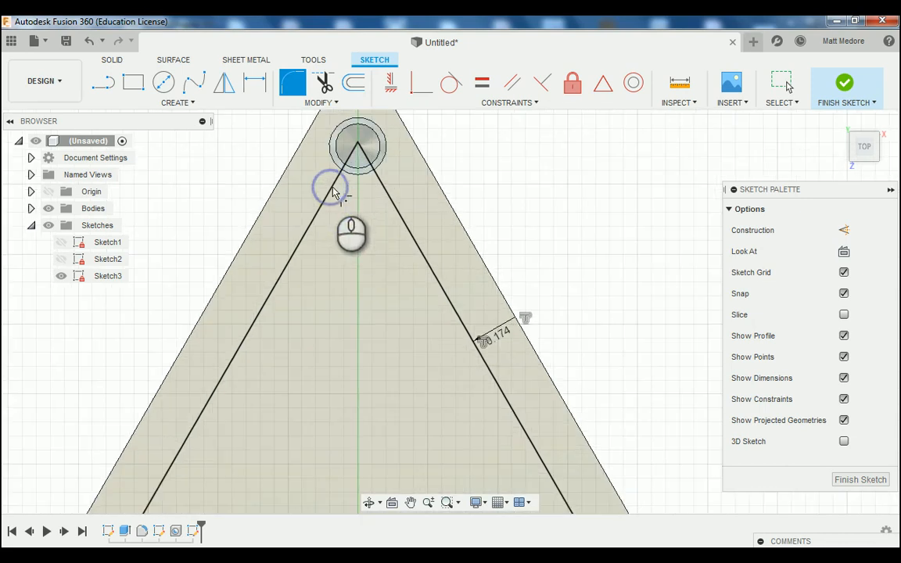
pyautogui.click(398, 202)
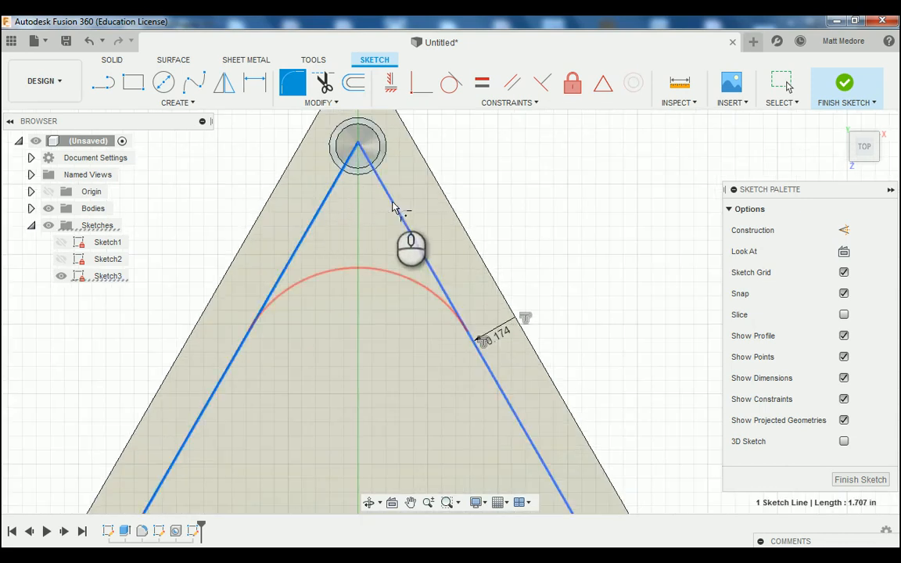
pyautogui.scroll(-5, 414, 205)
pyautogui.scroll(3, 485, 338)
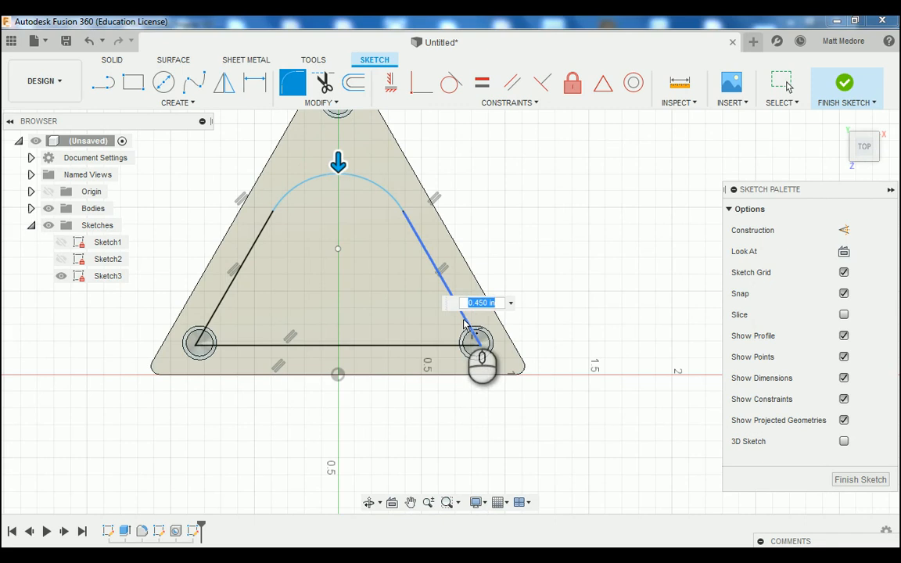
pyautogui.click(464, 317)
pyautogui.click(435, 345)
pyautogui.click(435, 345)
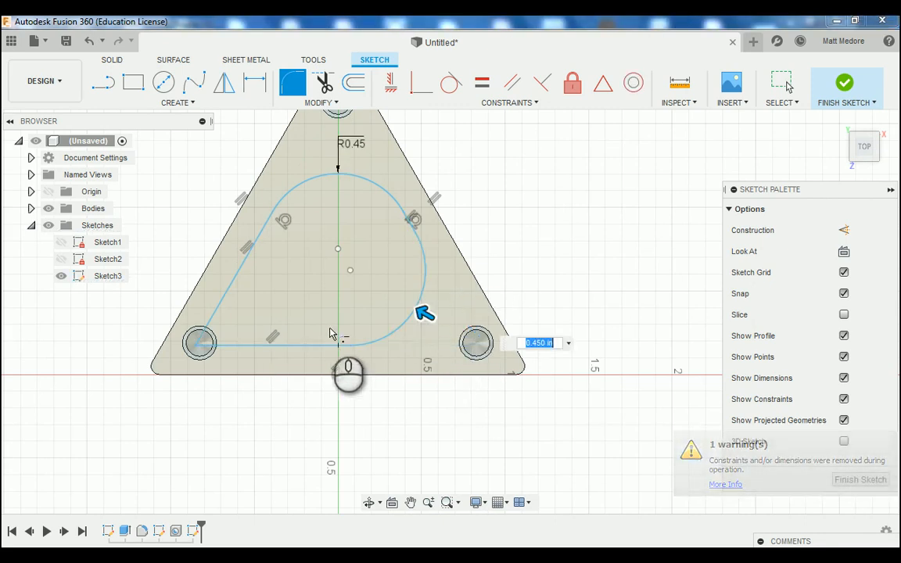
pyautogui.click(249, 346)
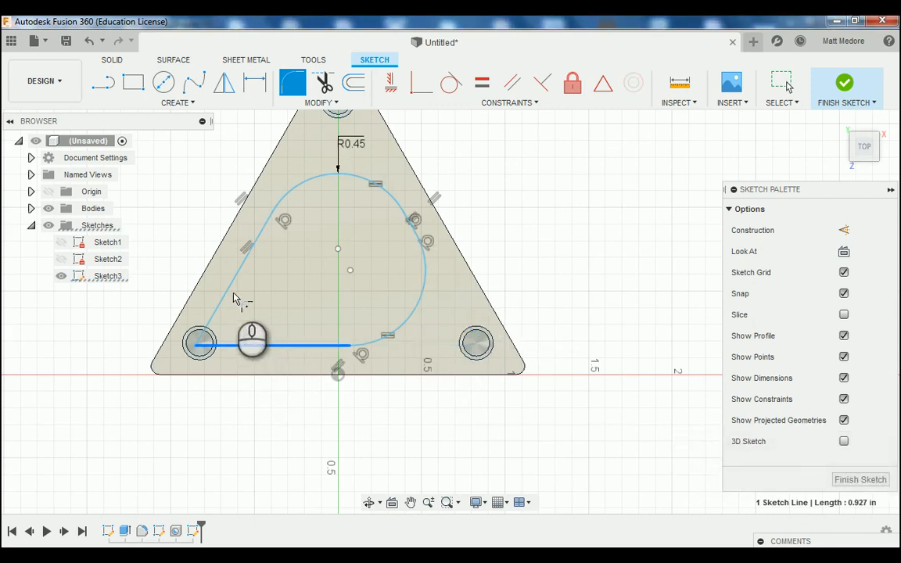
pyautogui.click(226, 297)
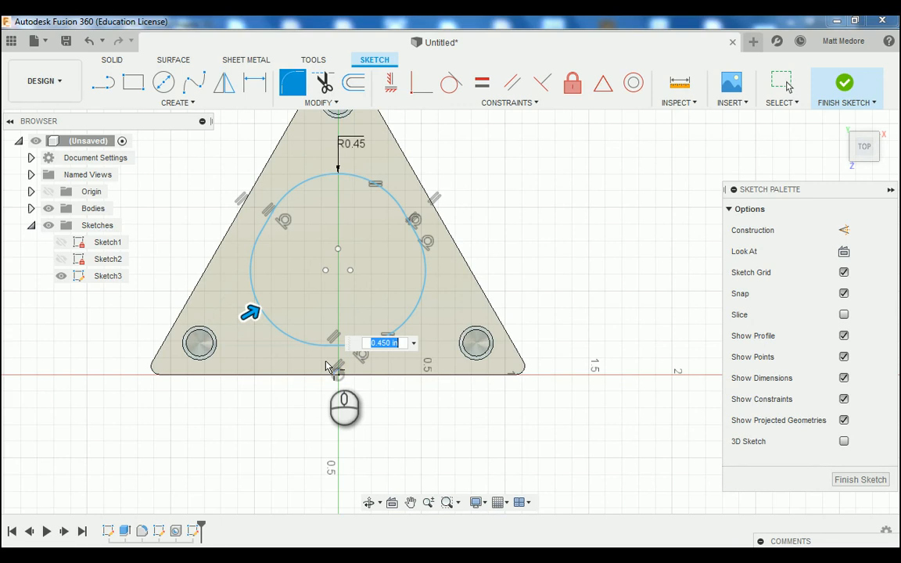
pyautogui.write('.189')
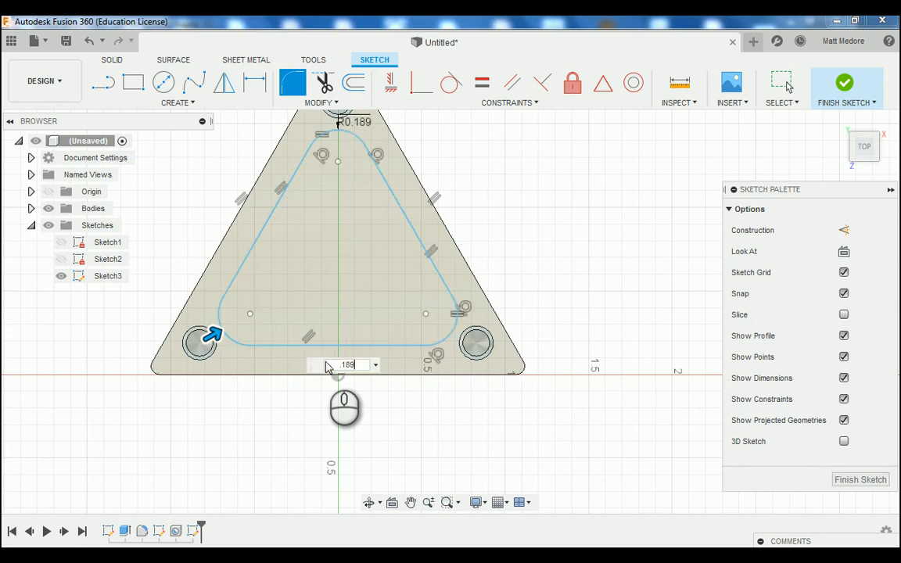
pyautogui.press('Return')
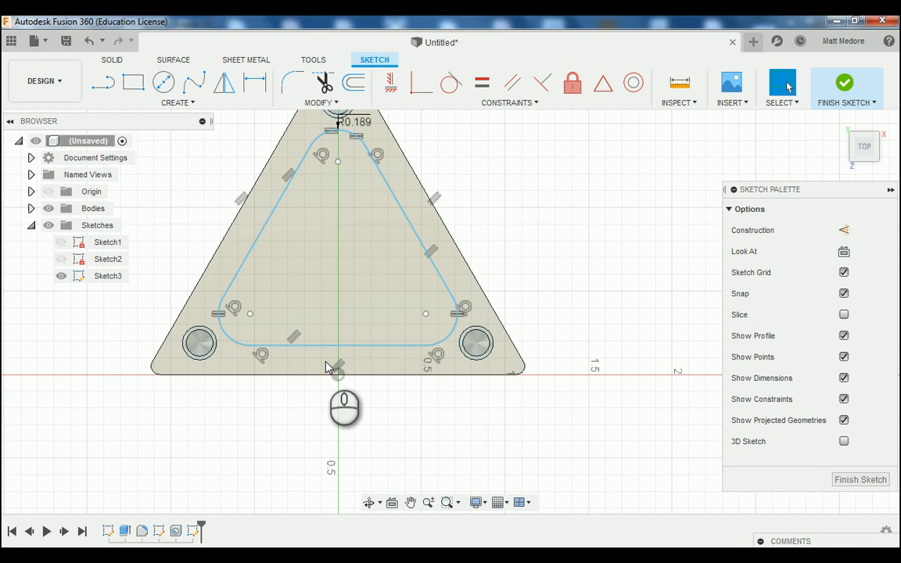
# Try a 0.2 in radius for the inner triangle's corner fillets, and undo the change.
pyautogui.scroll(-2, 326, 368)
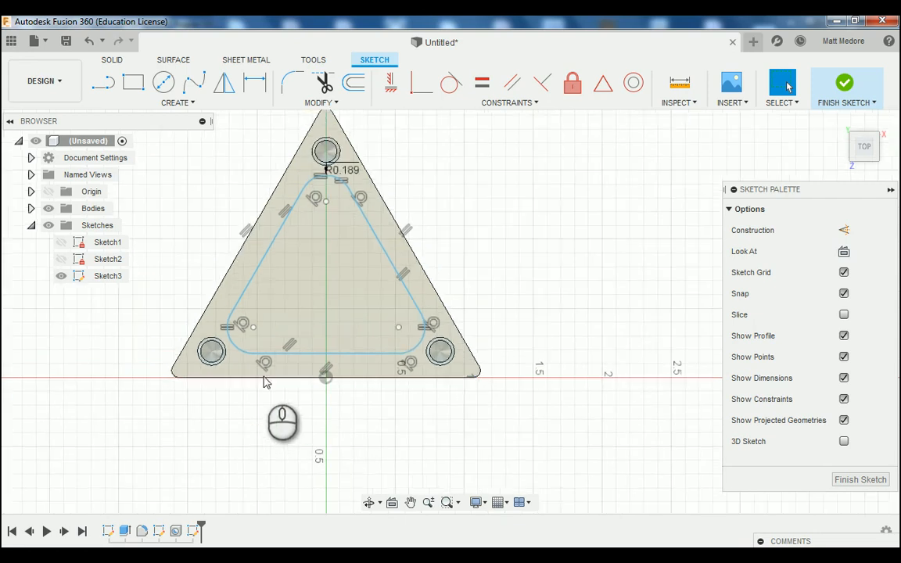
pyautogui.scroll(4, 341, 170)
pyautogui.doubleClick(339, 171)
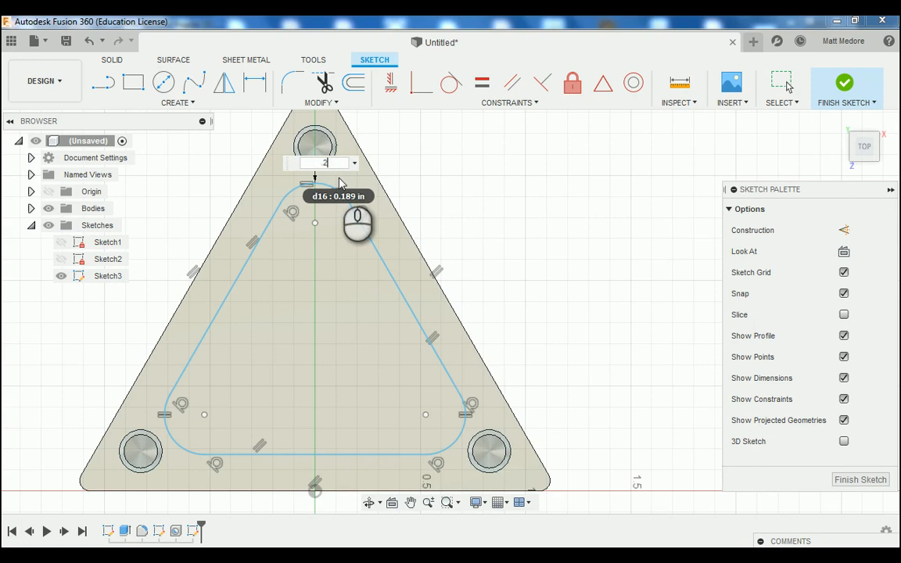
pyautogui.write('.2')
pyautogui.press('Return')
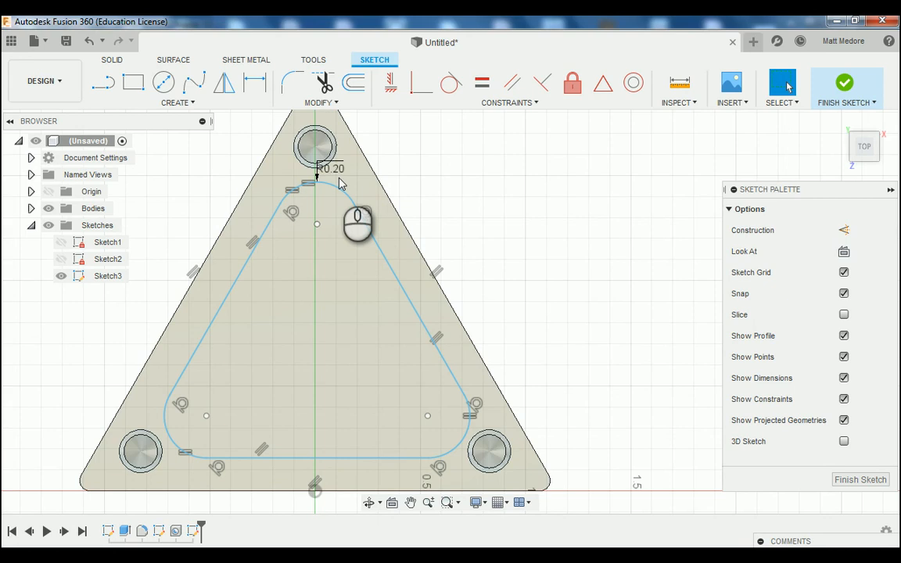
pyautogui.hotkey('ctrl', 'z')
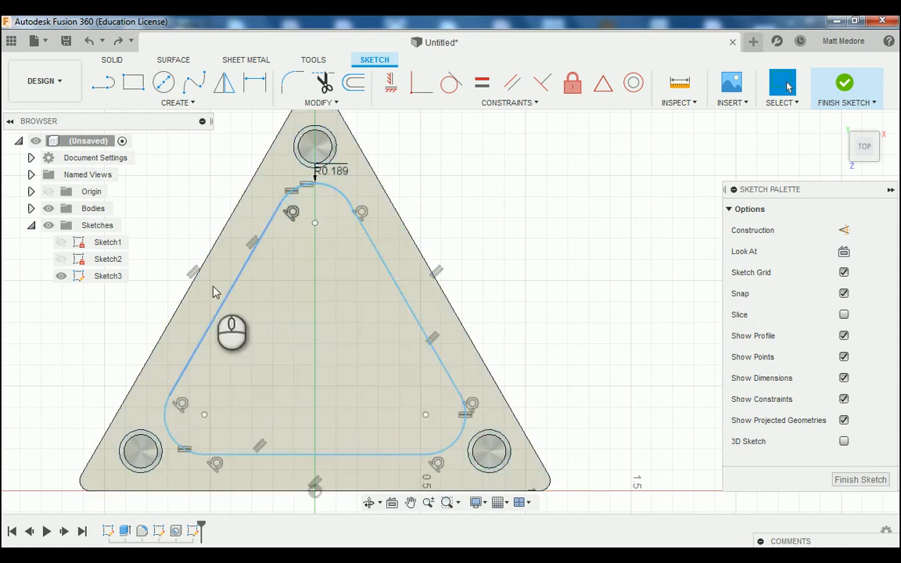
# Examine the filleted inner triangle and the border left around the three tapped holes.
pyautogui.scroll(-3, 270, 365)
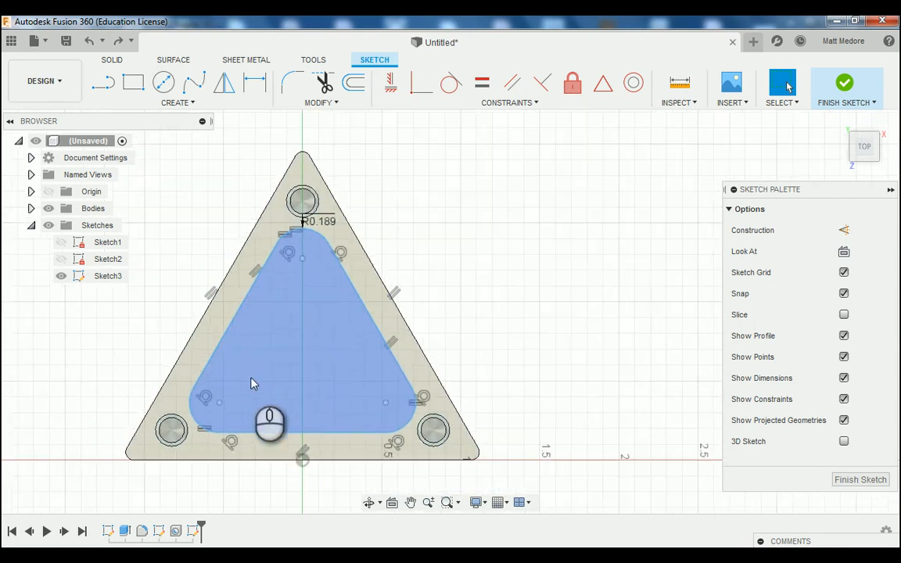
pyautogui.scroll(-3, 251, 379)
pyautogui.scroll(2, 198, 467)
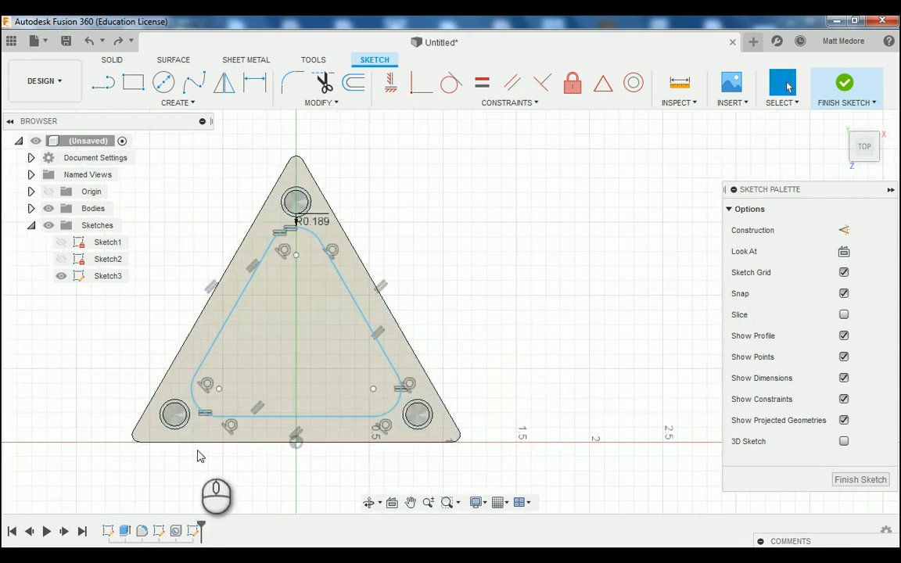
pyautogui.scroll(-1, 282, 452)
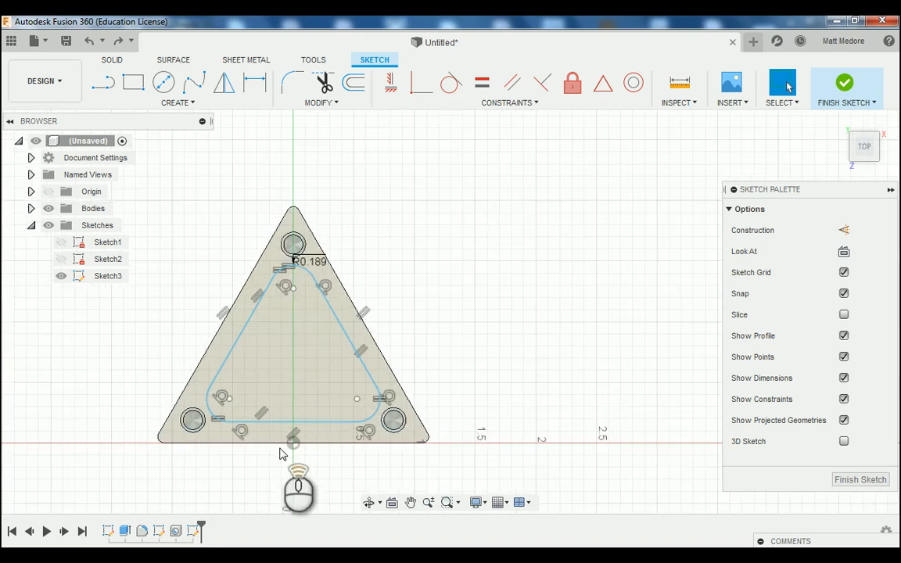
pyautogui.scroll(3, 304, 258)
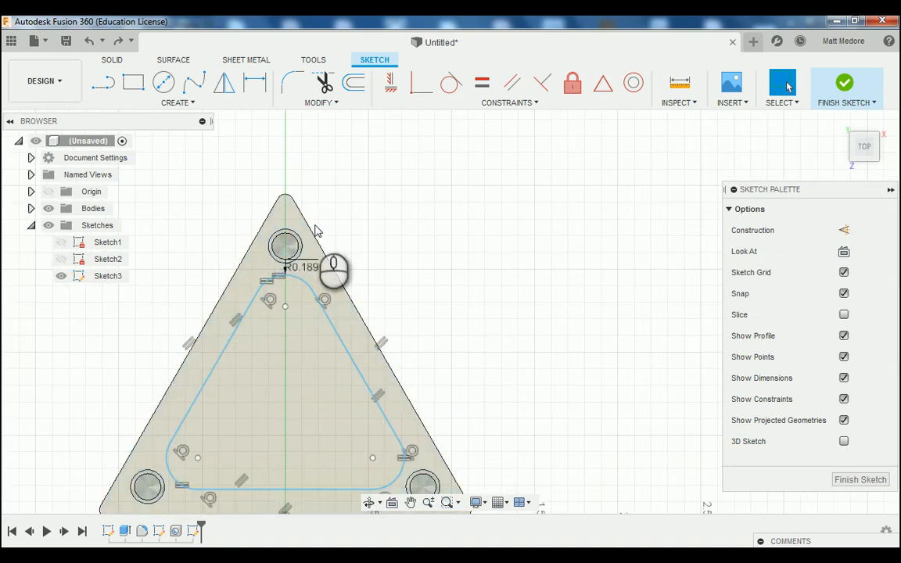
pyautogui.scroll(-2, 352, 211)
pyautogui.scroll(-1, 353, 213)
pyautogui.scroll(2, 239, 379)
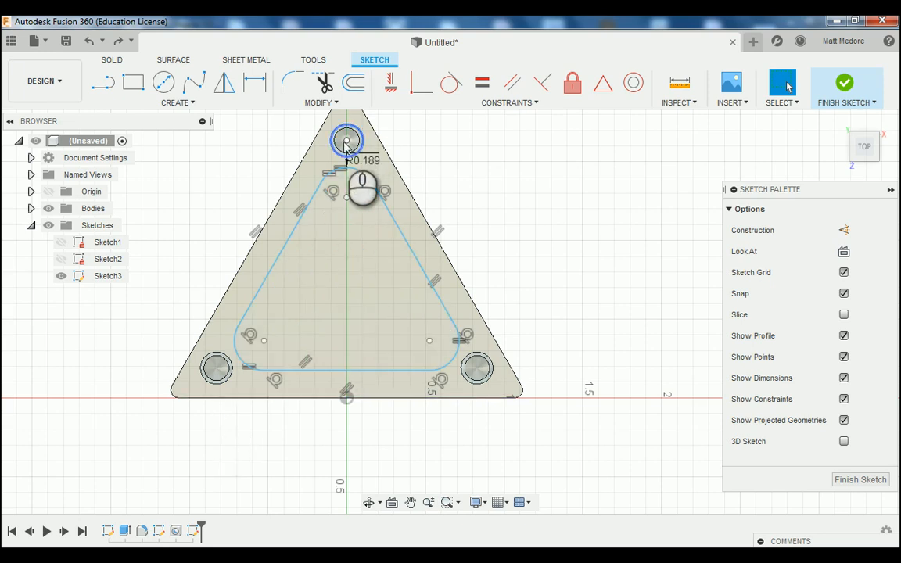
pyautogui.click(369, 146)
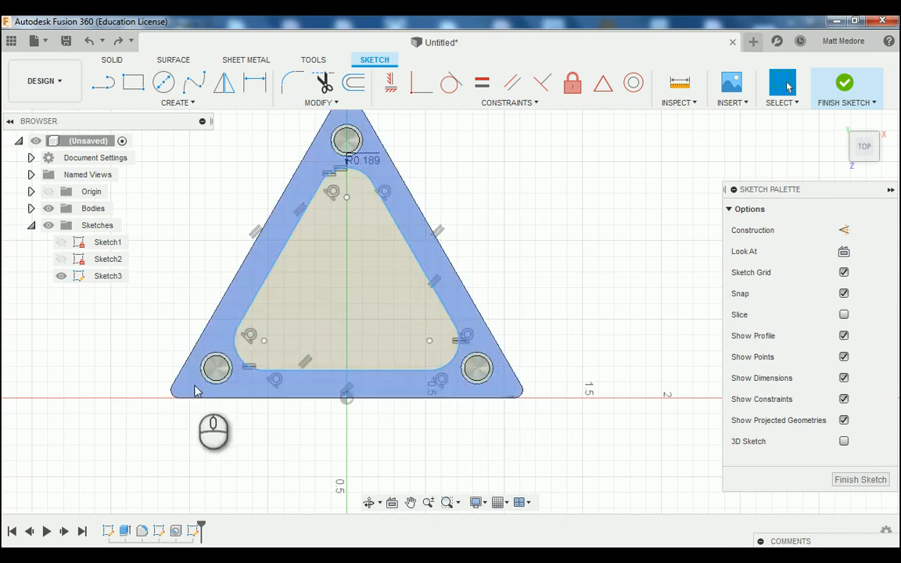
pyautogui.click(500, 350)
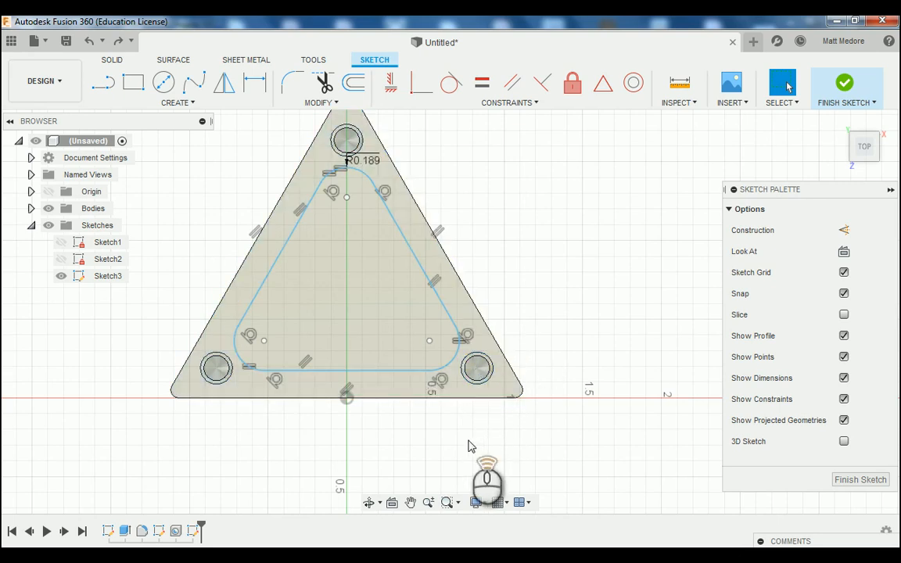
# Sketch a 0.378 in diameter circle centred on the tapped hole at the triangle's upper corner.
pyautogui.scroll(-2, 469, 443)
pyautogui.scroll(1, 500, 262)
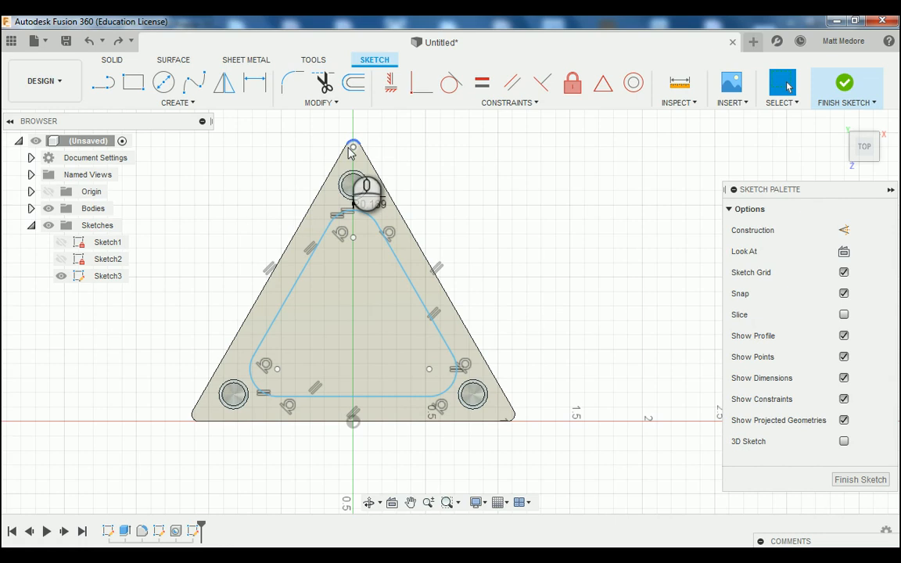
pyautogui.press('c')
pyautogui.scroll(3, 356, 196)
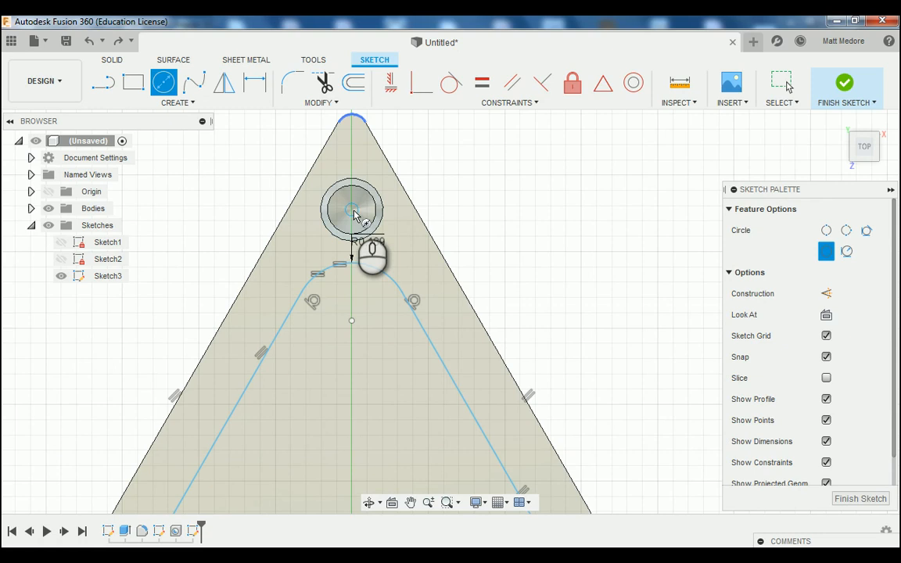
pyautogui.click(352, 213)
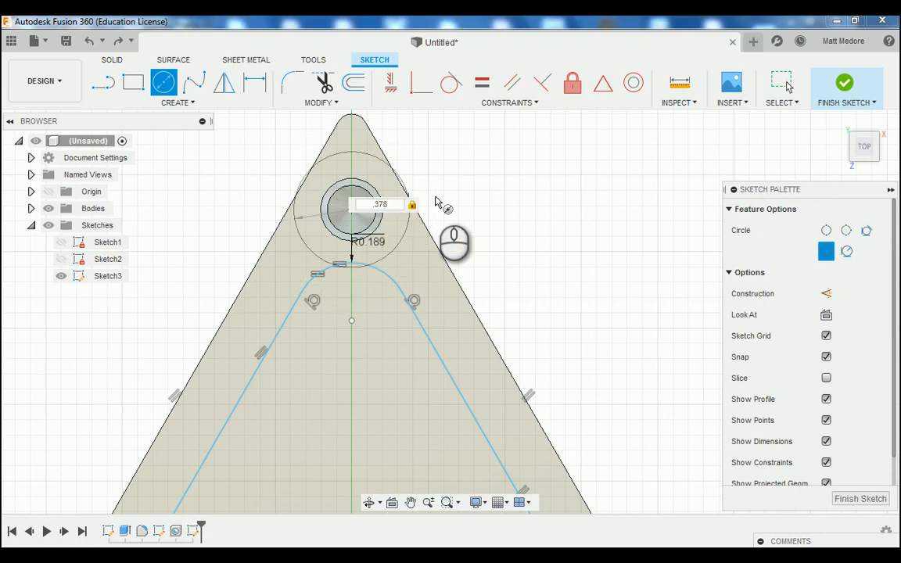
pyautogui.press('Return')
pyautogui.press('Escape')
pyautogui.scroll(-4, 251, 171)
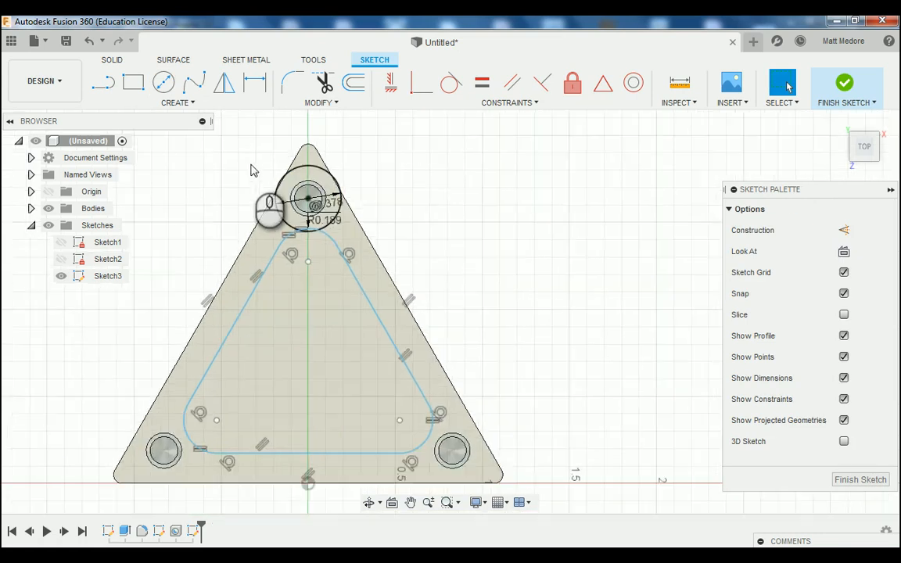
# Sketch a 0.378 in diameter circle inside the inner triangle, near its lower-right corner.
pyautogui.click(330, 336)
pyautogui.scroll(2, 330, 336)
pyautogui.click(395, 375)
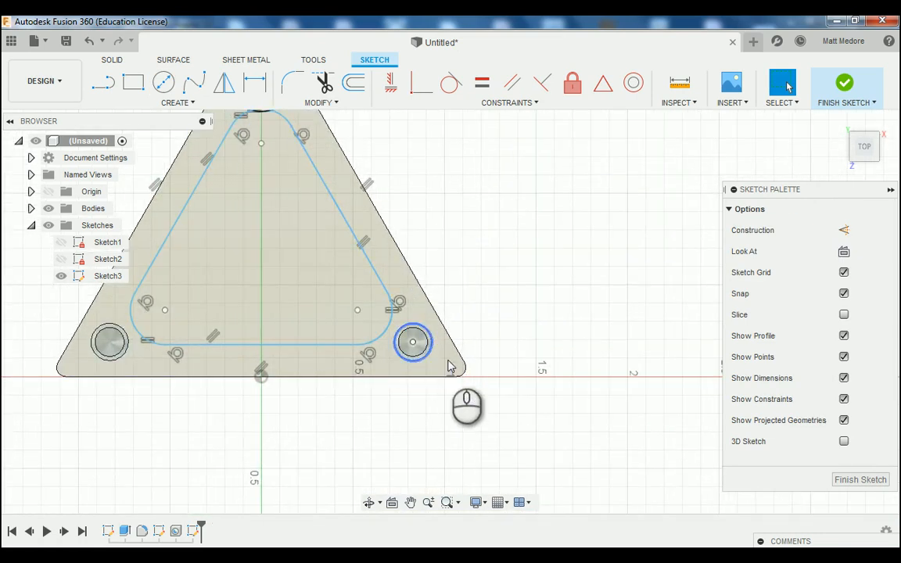
pyautogui.click(457, 345)
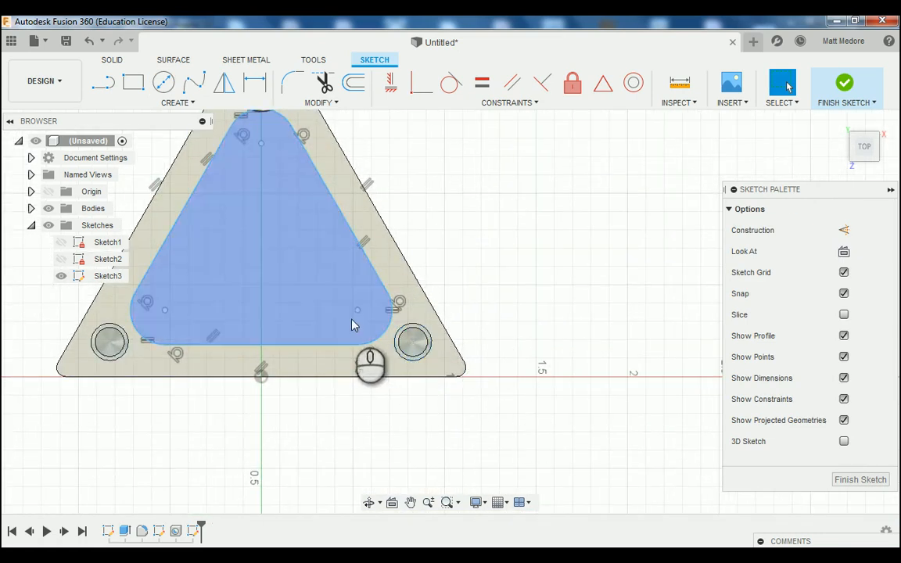
pyautogui.press('c')
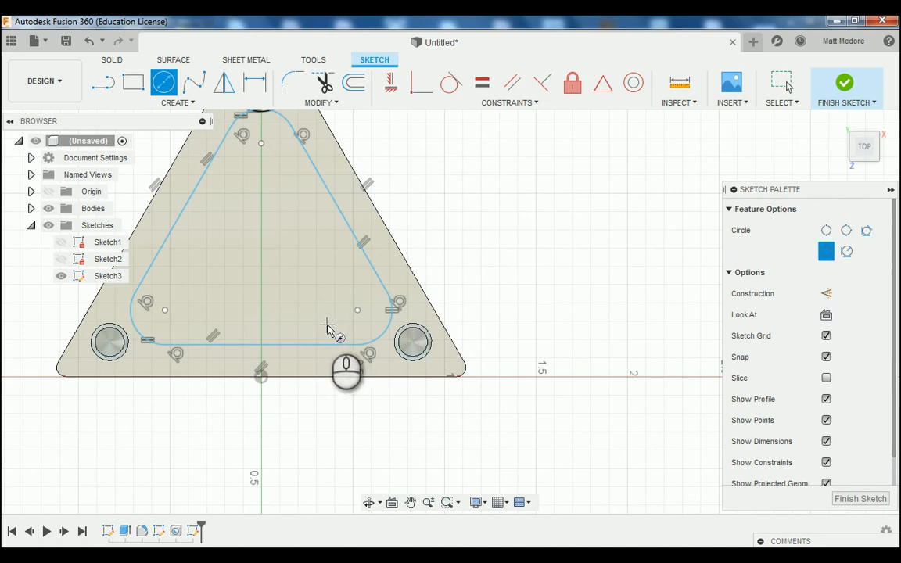
pyautogui.click(326, 327)
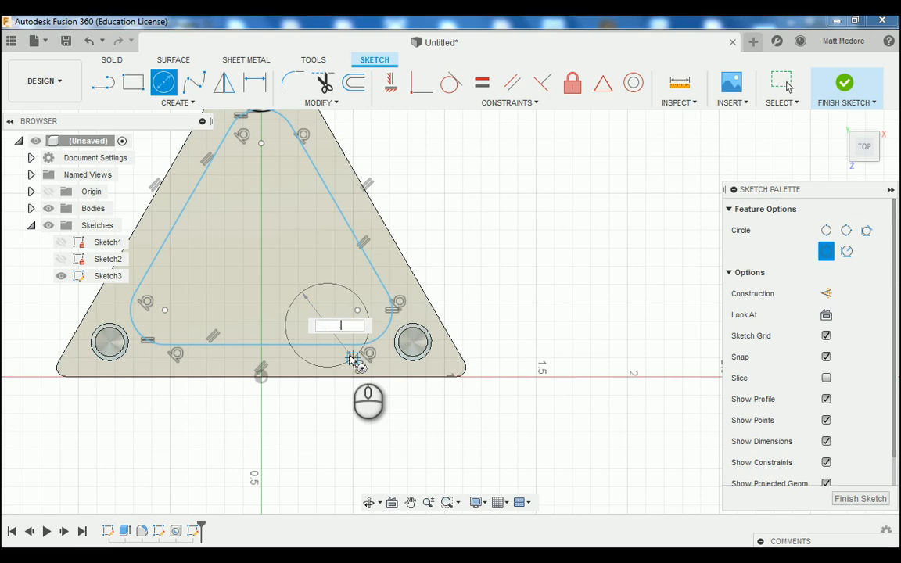
pyautogui.write('.378')
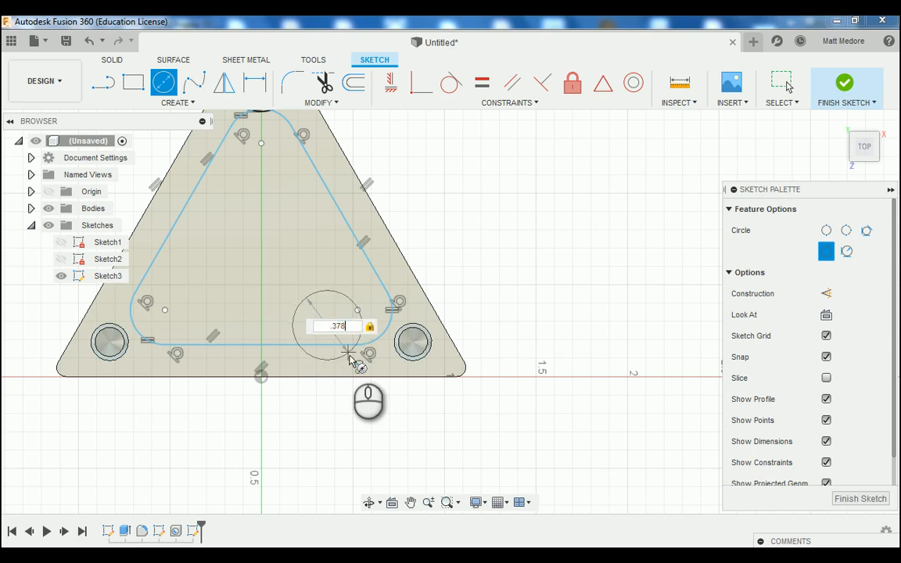
pyautogui.press('Return')
pyautogui.press('Escape')
# Sketch another 0.378 in diameter circle inside the inner triangle, near its lower-left corner.
pyautogui.press('c')
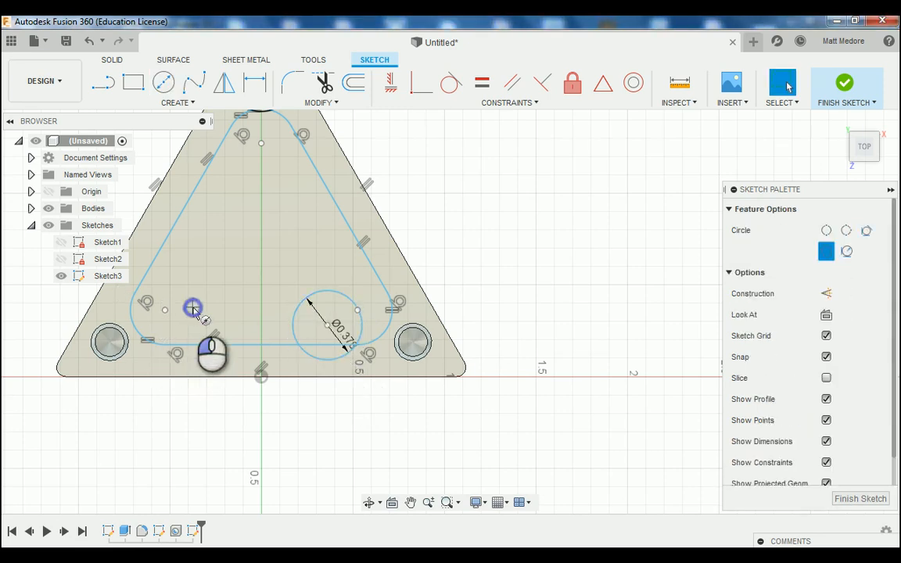
pyautogui.click(194, 310)
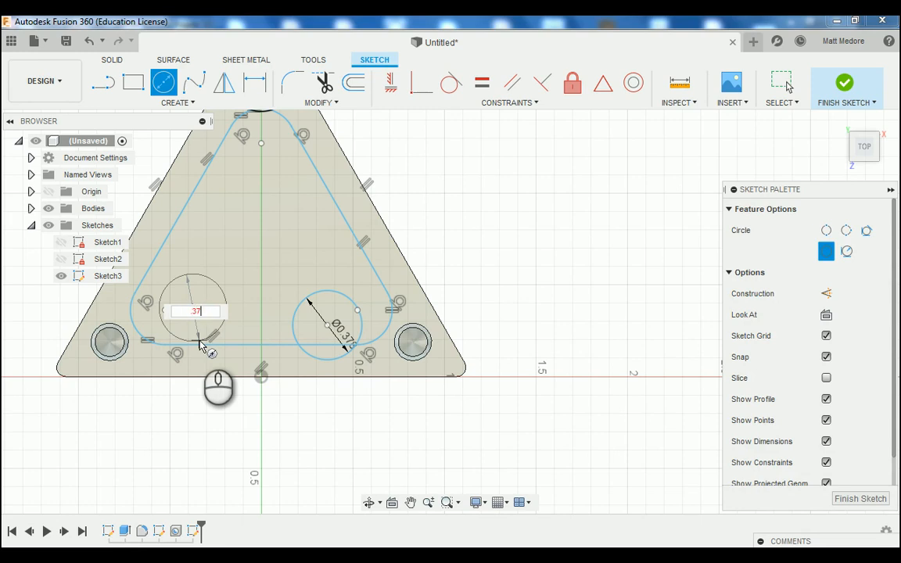
pyautogui.write('.378')
pyautogui.press('Return')
pyautogui.press('Escape')
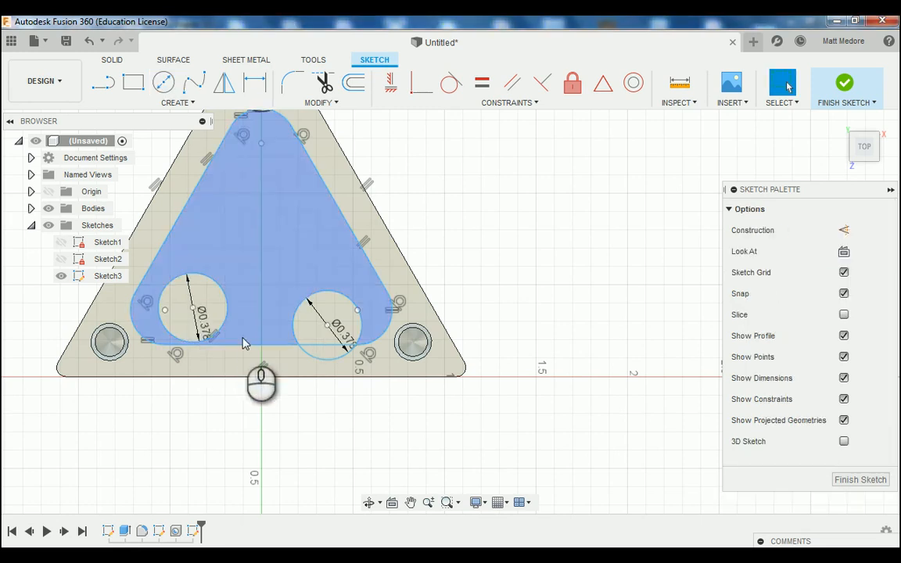
# Constrain the lower-right circle tangent to the outer triangle's right side and bottom edge.
pyautogui.click(191, 312)
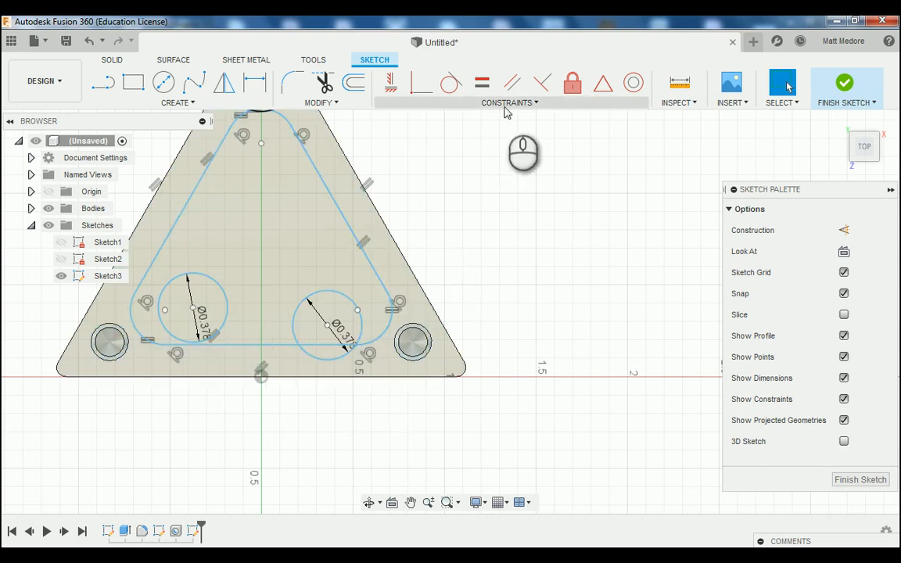
pyautogui.click(504, 101)
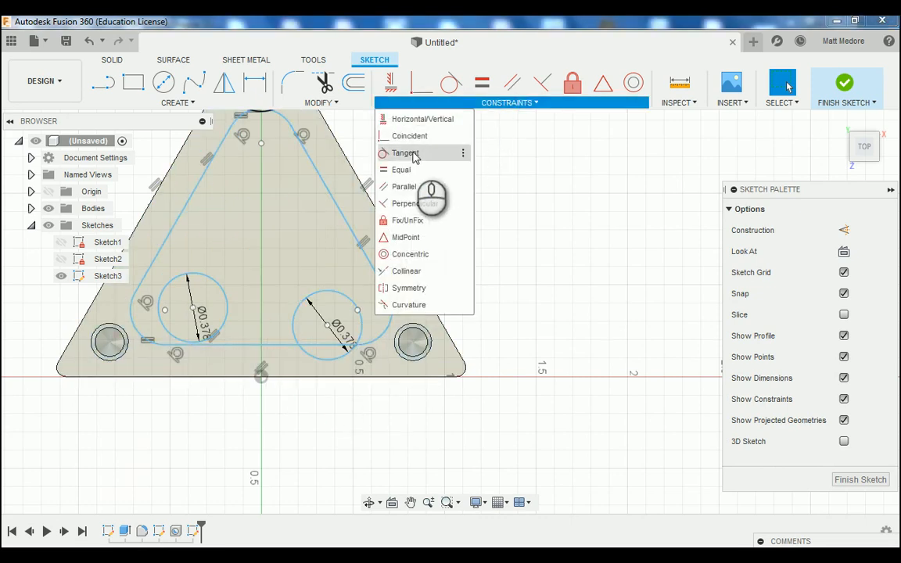
pyautogui.click(407, 153)
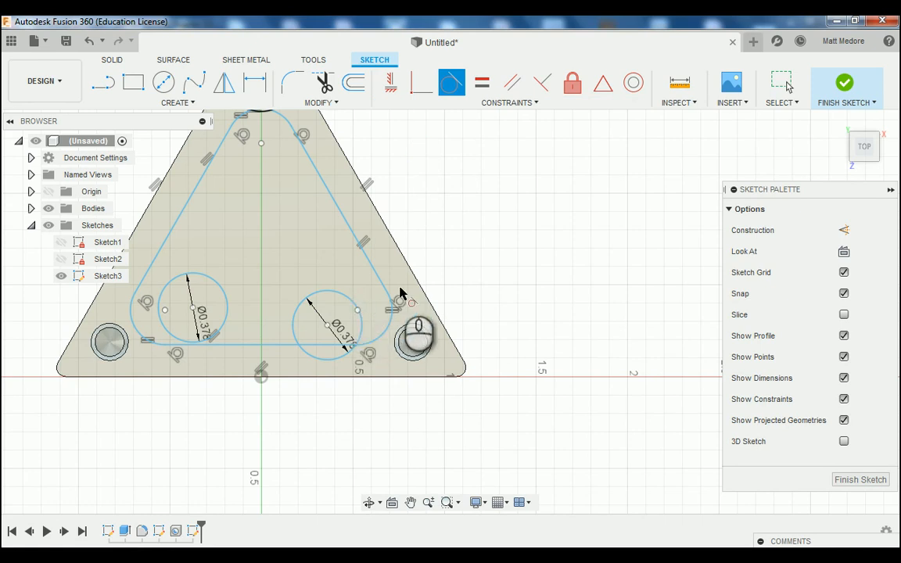
pyautogui.click(349, 298)
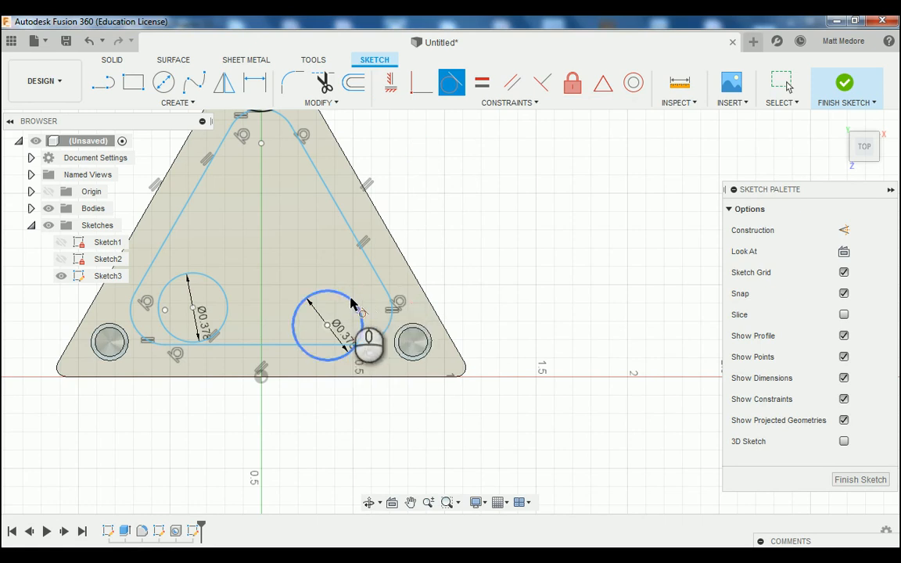
pyautogui.click(413, 277)
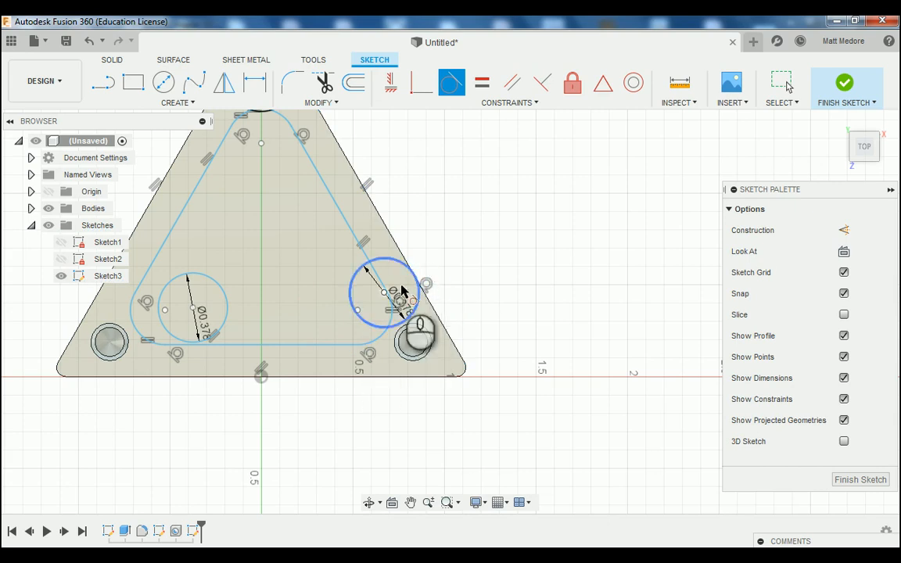
pyautogui.click(369, 321)
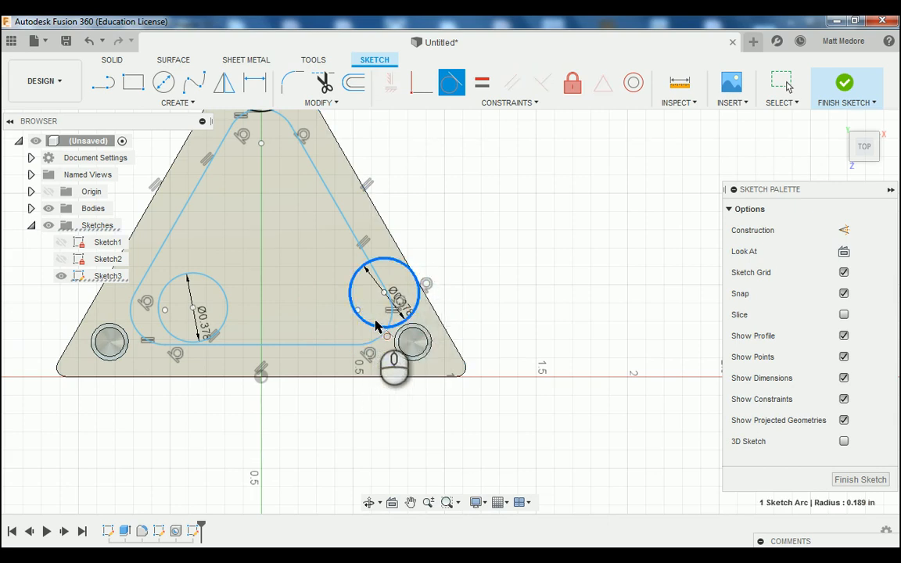
pyautogui.click(388, 380)
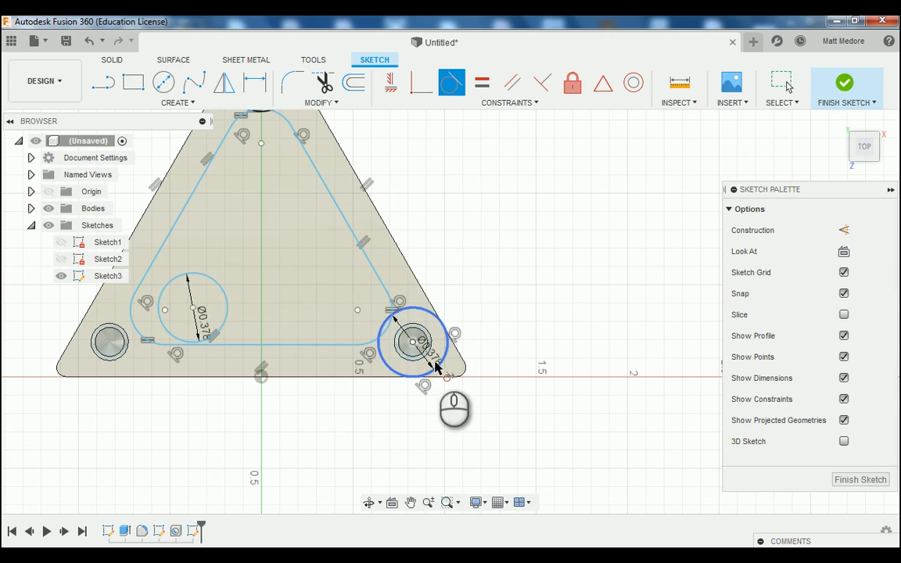
# Constrain the lower-left circle tangent to the outer triangle's left side and bottom edge.
pyautogui.scroll(-3, 333, 419)
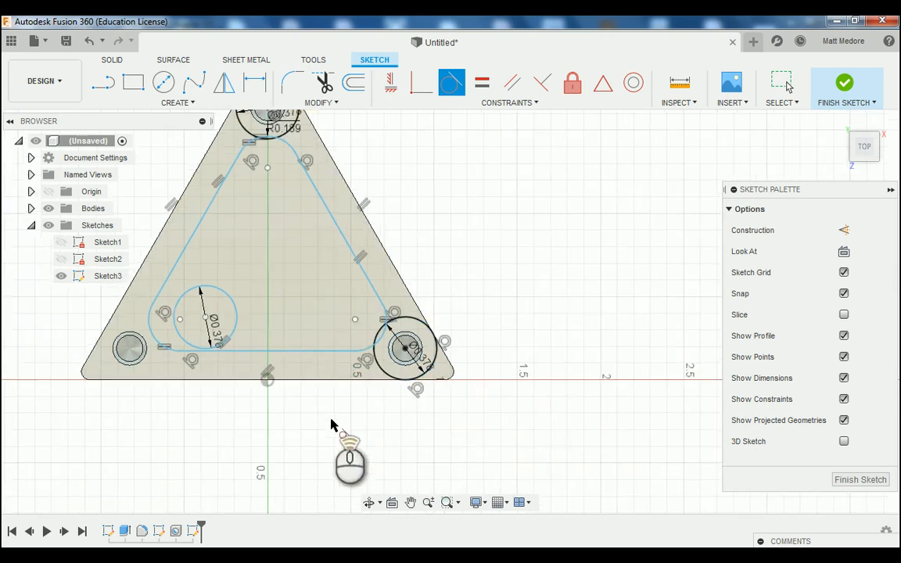
pyautogui.scroll(3, 161, 313)
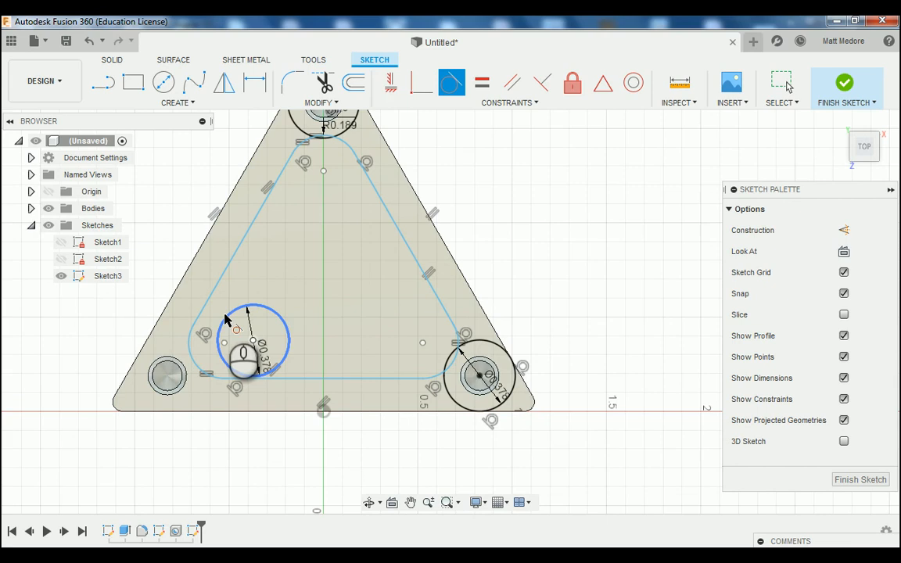
pyautogui.moveTo(227, 320)
pyautogui.mouseDown()
pyautogui.moveTo(169, 297)
pyautogui.moveTo(220, 316)
pyautogui.mouseUp()
pyautogui.click(237, 331)
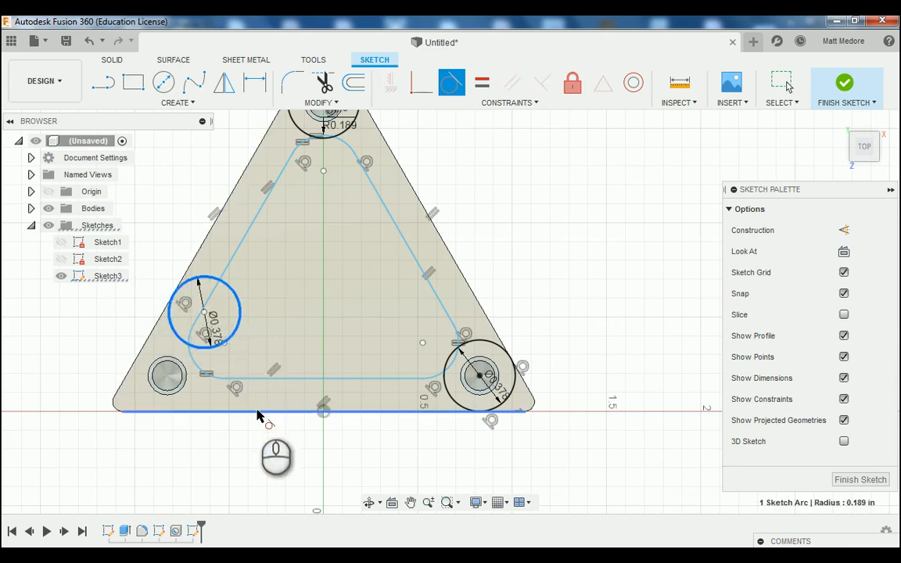
pyautogui.click(257, 410)
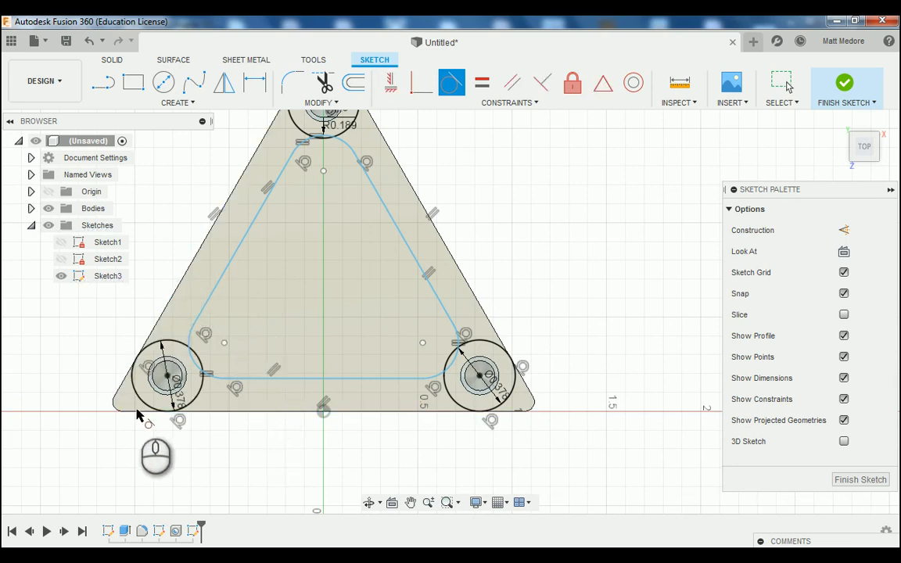
pyautogui.scroll(-2, 149, 410)
pyautogui.scroll(1, 239, 295)
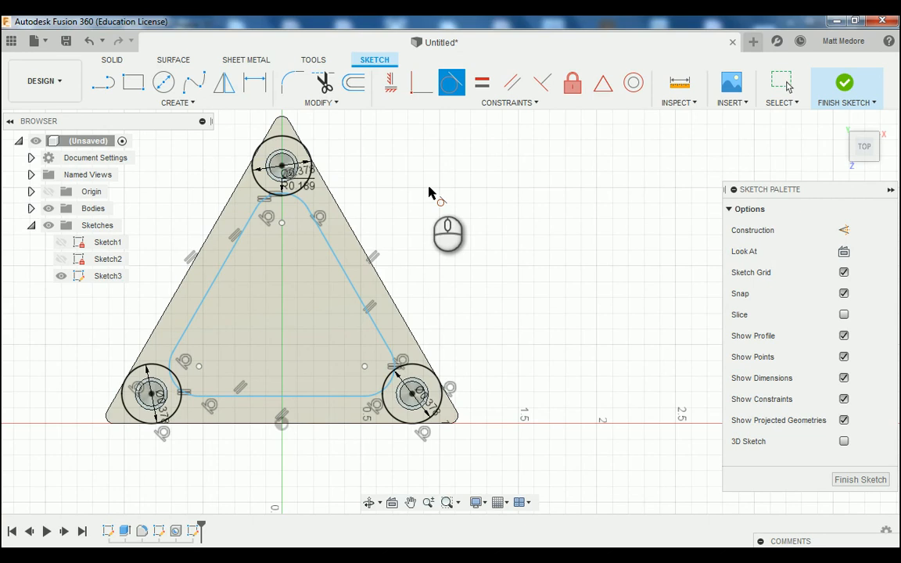
# Dimension the distance between the right sides of the inner and outer triangles.
pyautogui.press('d')
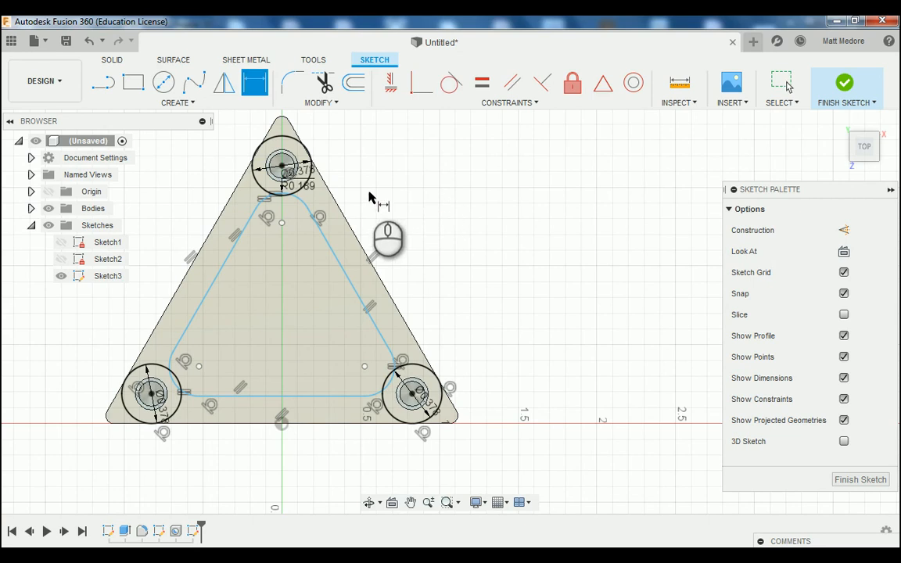
pyautogui.click(338, 264)
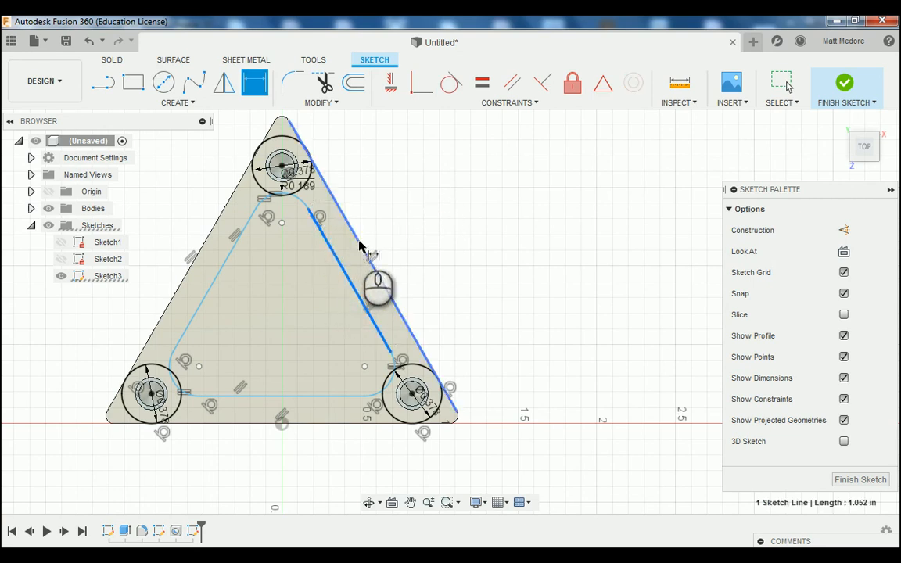
pyautogui.click(360, 247)
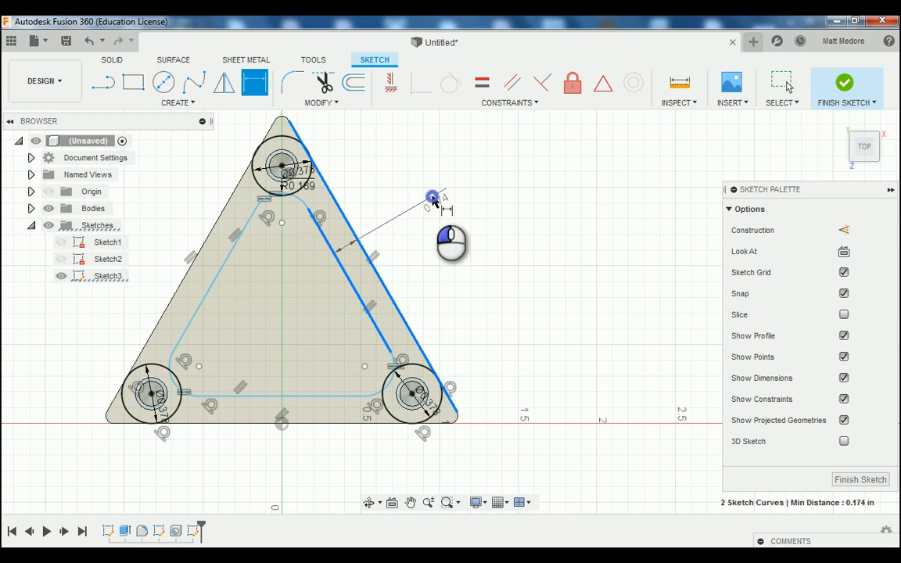
pyautogui.click(433, 198)
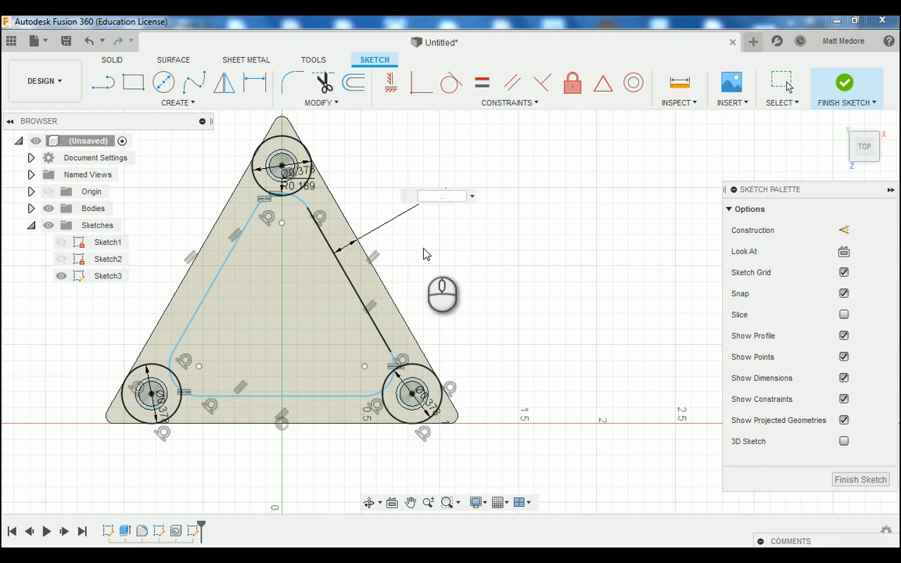
pyautogui.press('Return')
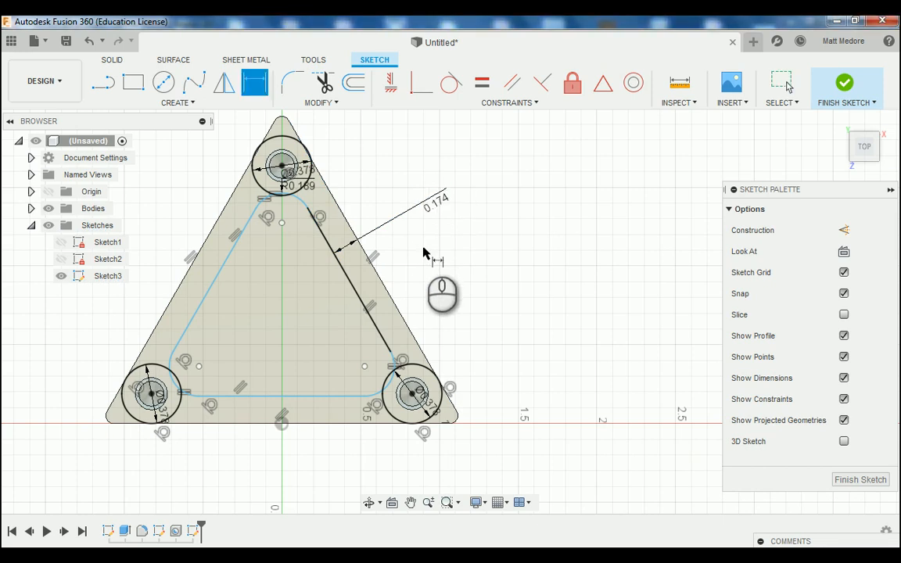
# Dimension the distance between the bottom edges of the inner and outer triangles.
pyautogui.click(290, 401)
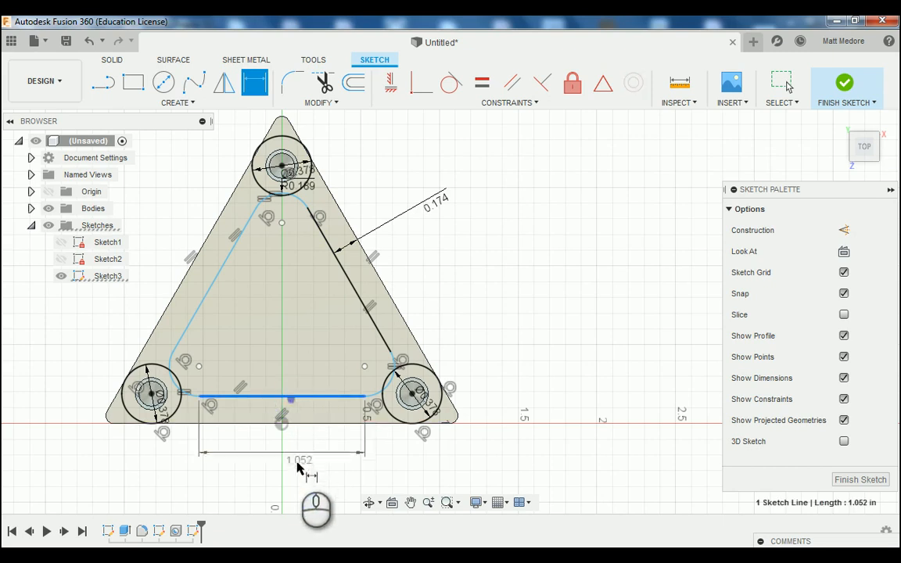
pyautogui.click(303, 423)
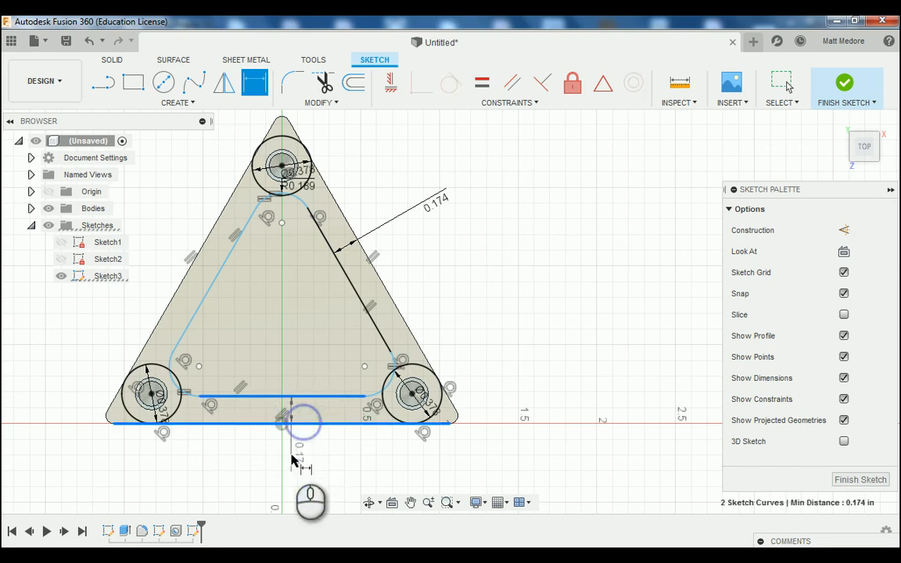
pyautogui.click(291, 455)
pyautogui.press('Return')
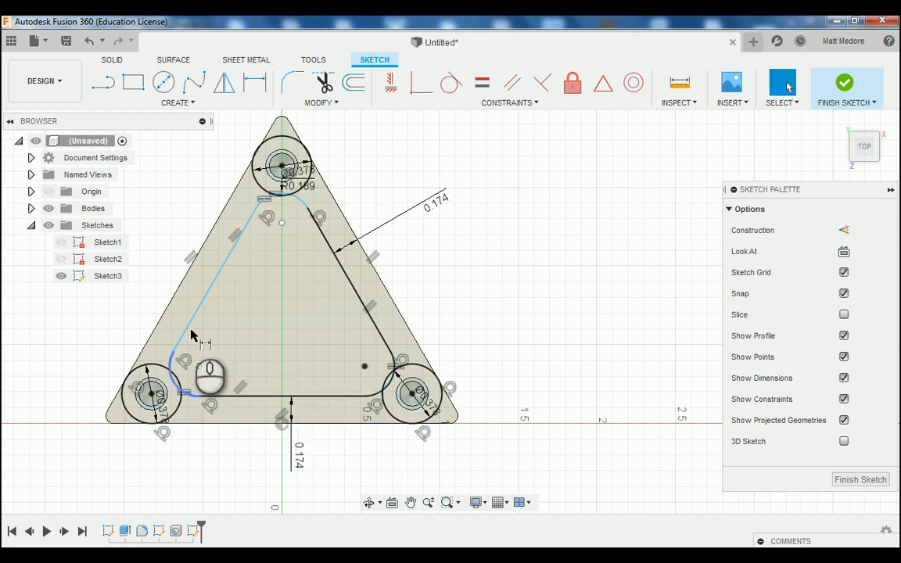
# Dimension the distance between the left sides of the inner and outer triangles, and finish the sketch.
pyautogui.click(186, 329)
pyautogui.click(179, 287)
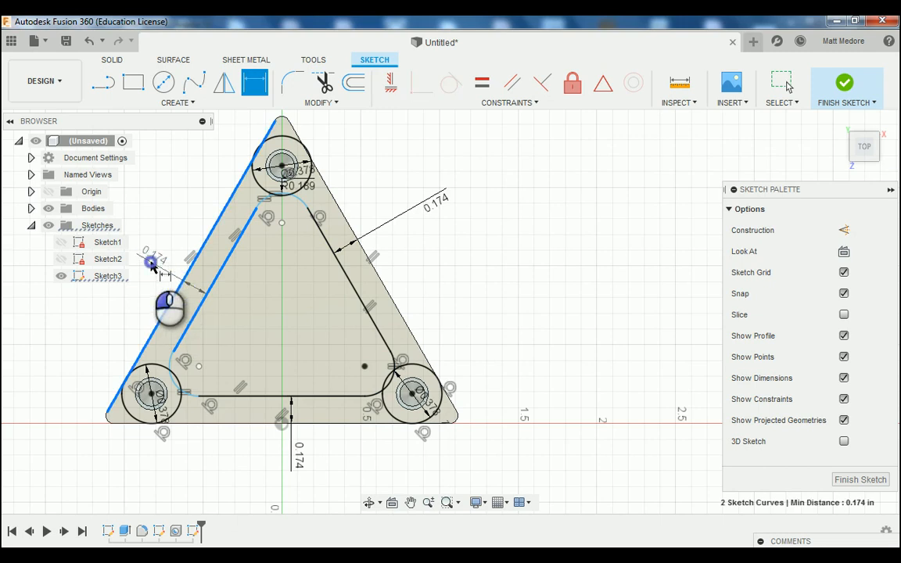
pyautogui.click(151, 264)
pyautogui.press('Return')
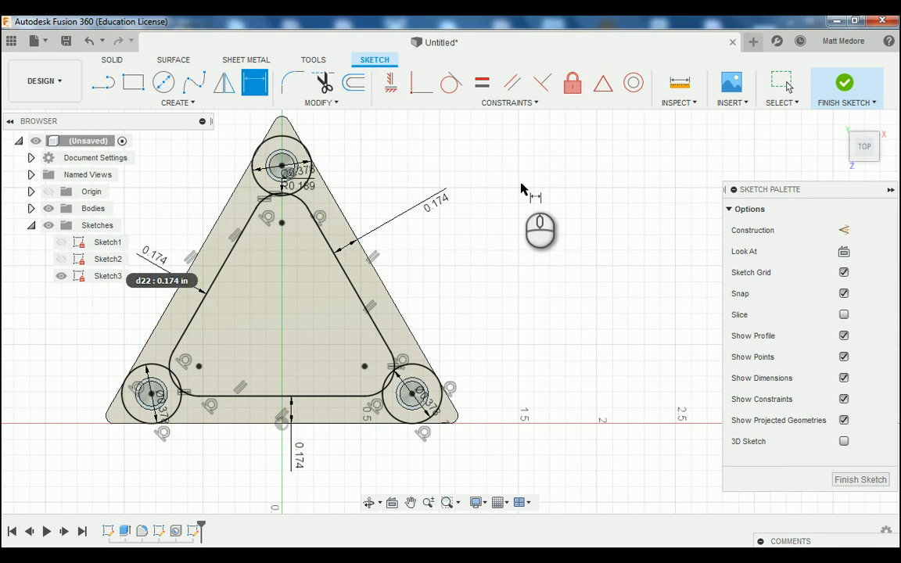
pyautogui.click(845, 84)
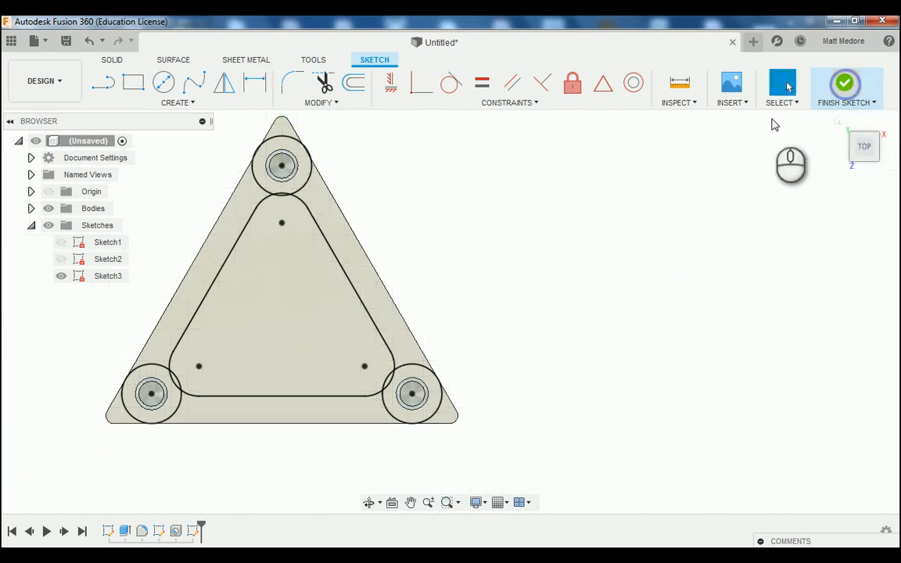
# Extrude the three corner tip profiles outside the hole circles by -0.375 in to cut them down from the top face.
pyautogui.rightClick(448, 193)
pyautogui.click(500, 177)
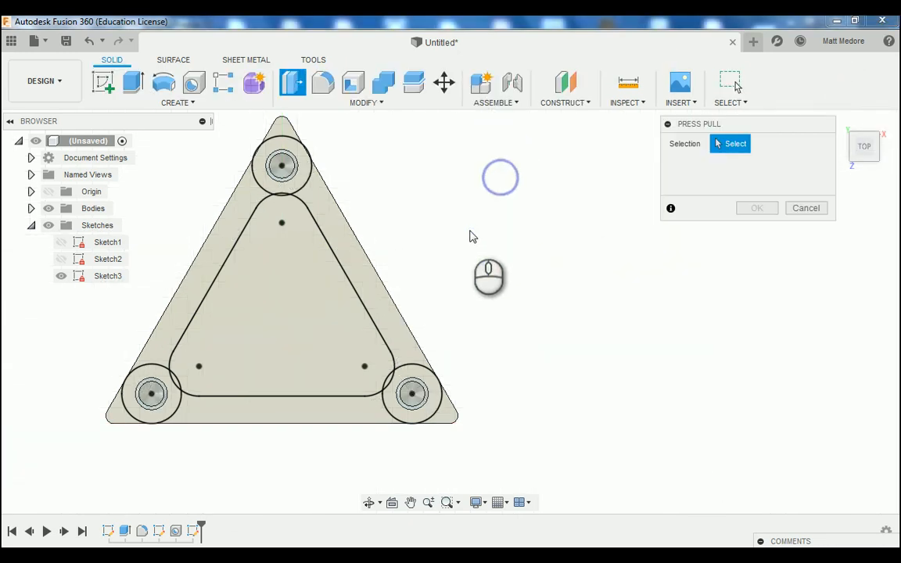
pyautogui.click(283, 133)
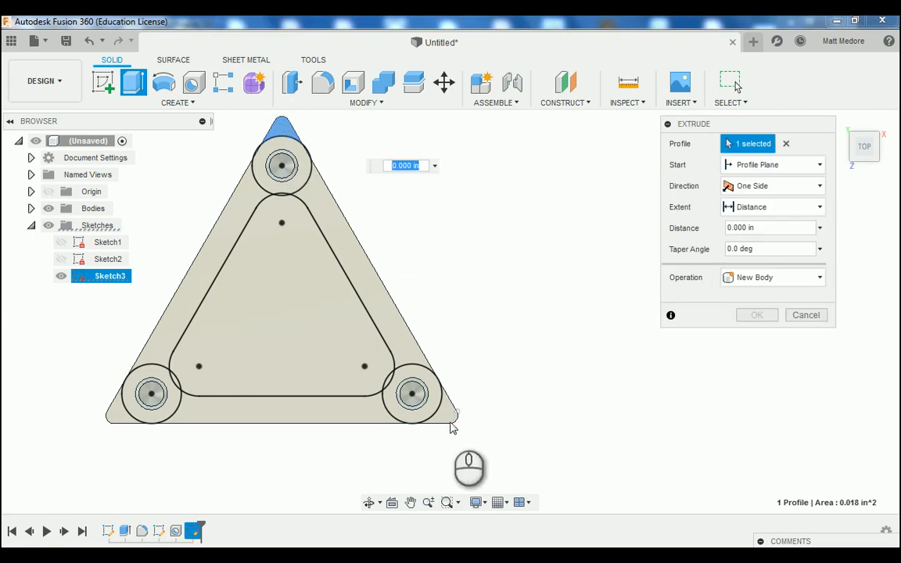
pyautogui.click(448, 424)
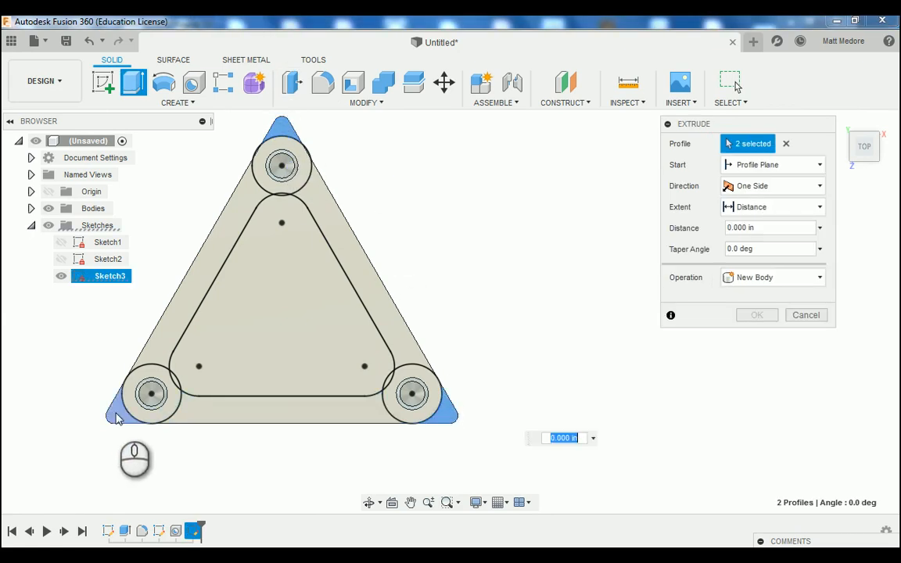
pyautogui.click(115, 412)
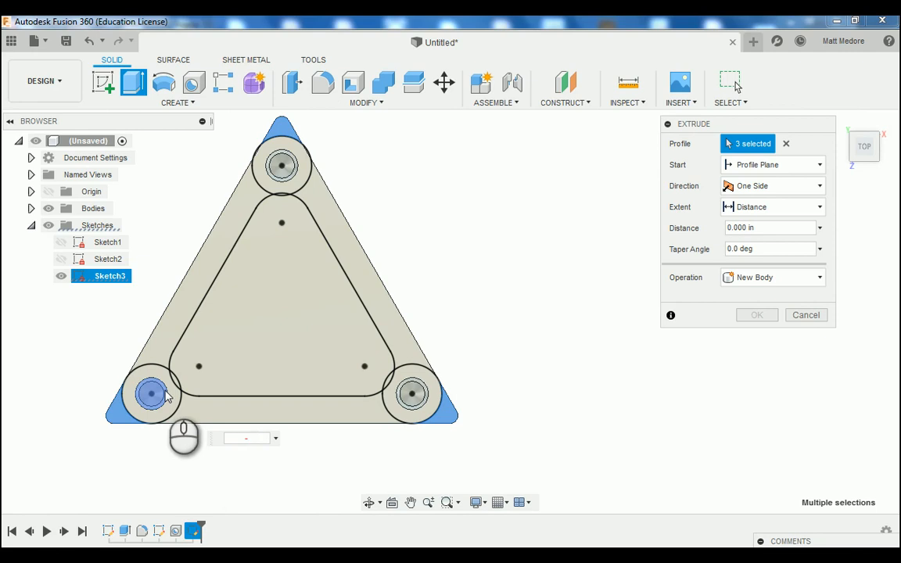
pyautogui.press('Return')
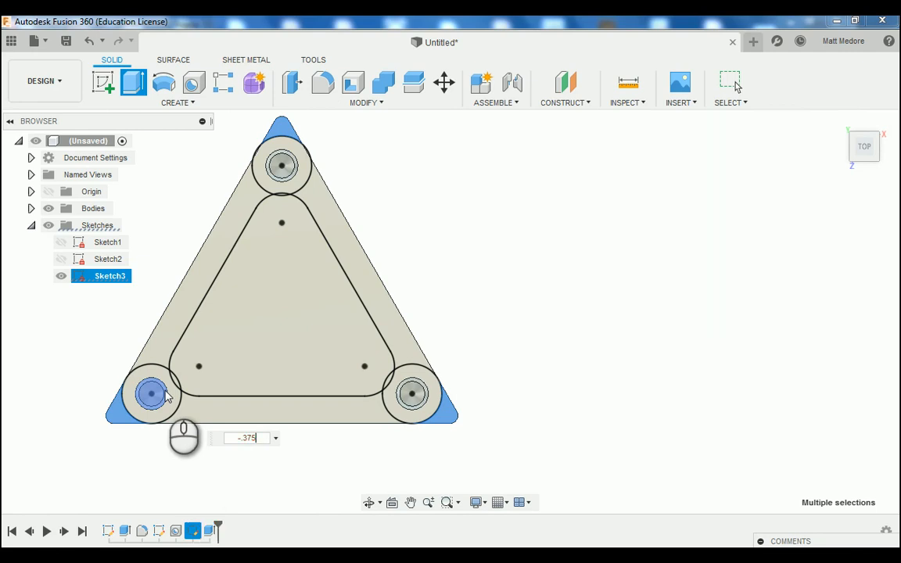
# Show Sketch3 again and select its inner filleted triangle as the profile for a new extrusion.
pyautogui.moveTo(548, 344)
pyautogui.keyDown('shift'); pyautogui.mouseDown(button='middle')
pyautogui.moveTo(543, 278)
pyautogui.moveTo(449, 281)
pyautogui.moveTo(578, 256)
pyautogui.moveTo(665, 252)
pyautogui.moveTo(708, 268)
pyautogui.moveTo(611, 278)
pyautogui.moveTo(495, 307)
pyautogui.moveTo(524, 331)
pyautogui.moveTo(546, 327)
pyautogui.mouseUp(button='middle'); pyautogui.keyUp('shift')
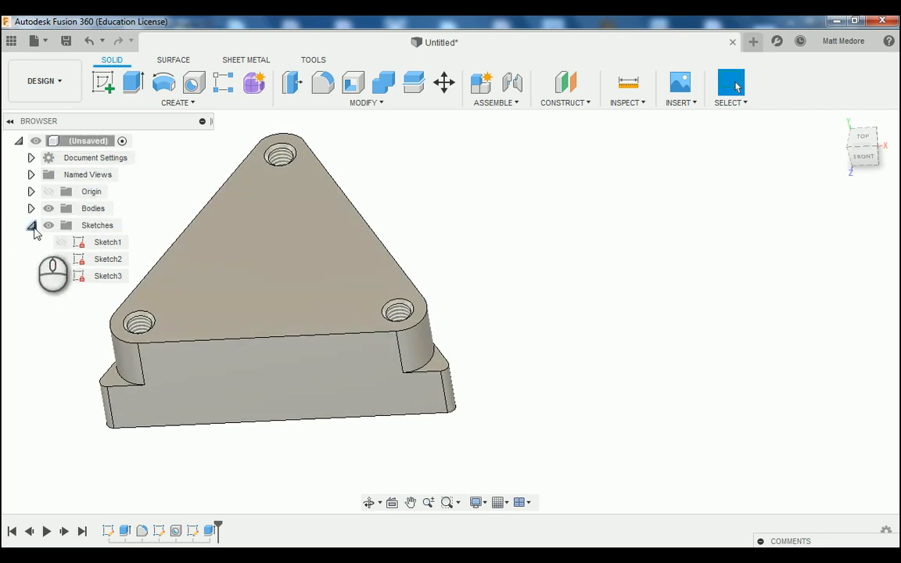
pyautogui.click(61, 276)
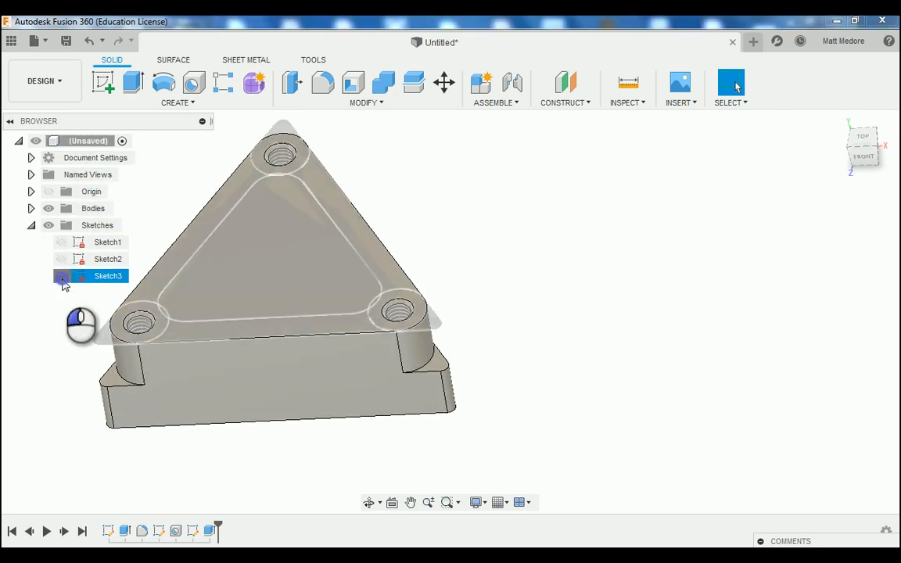
pyautogui.rightClick(475, 190)
pyautogui.click(516, 170)
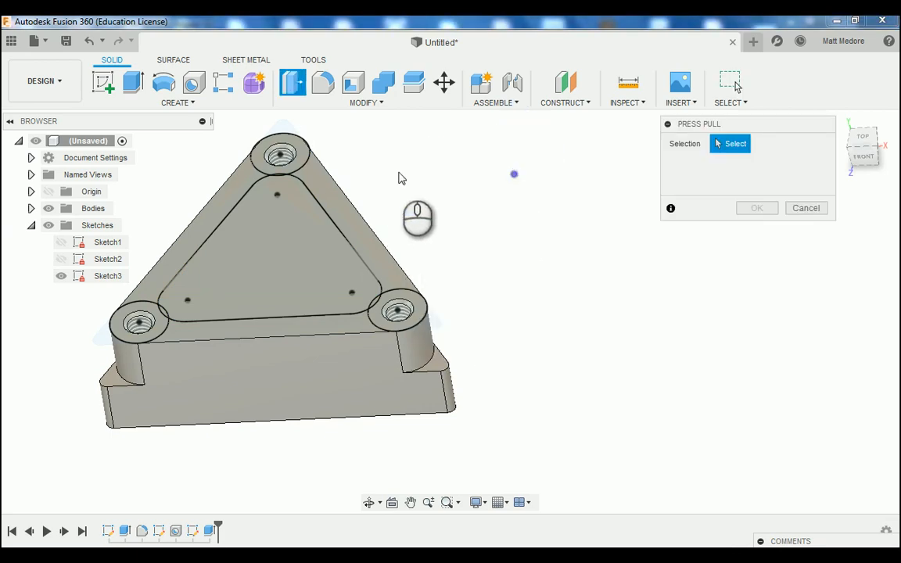
pyautogui.click(285, 304)
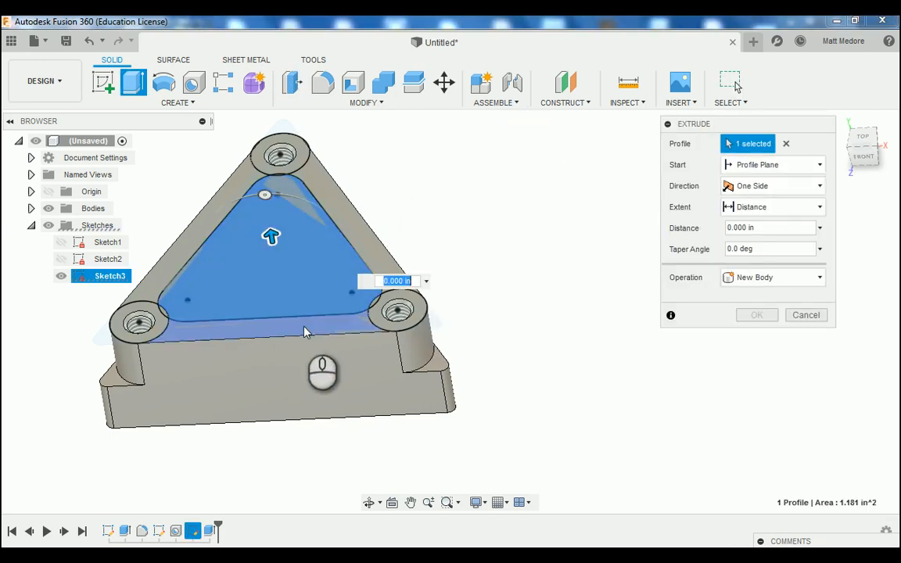
# Add the three small overlap regions between the inner triangle and the corner circles to the extrusion profiles.
pyautogui.keyDown('shift'); pyautogui.moveTo(280, 284); pyautogui.dragTo(279, 281, button='middle'); pyautogui.keyUp('shift')
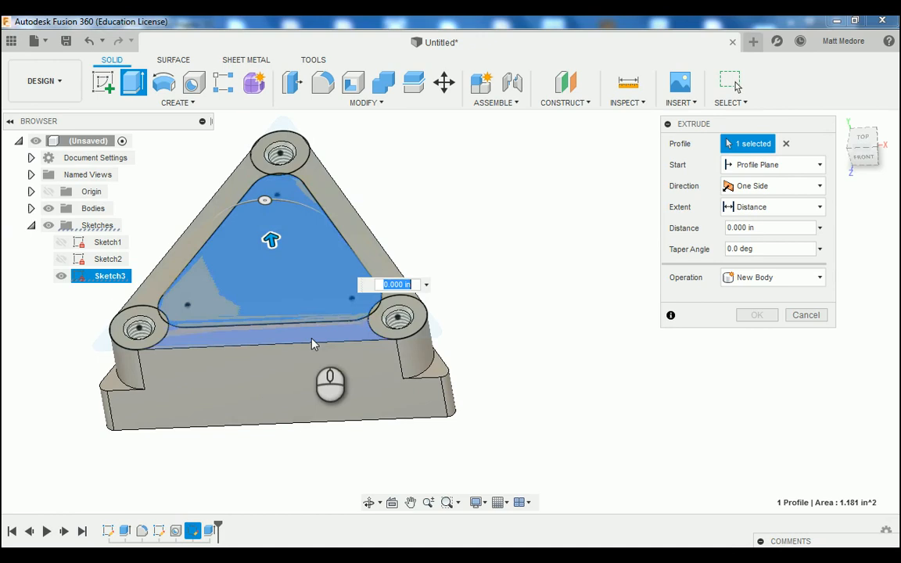
pyautogui.scroll(-2, 312, 342)
pyautogui.scroll(3, 321, 408)
pyautogui.scroll(-6, 162, 312)
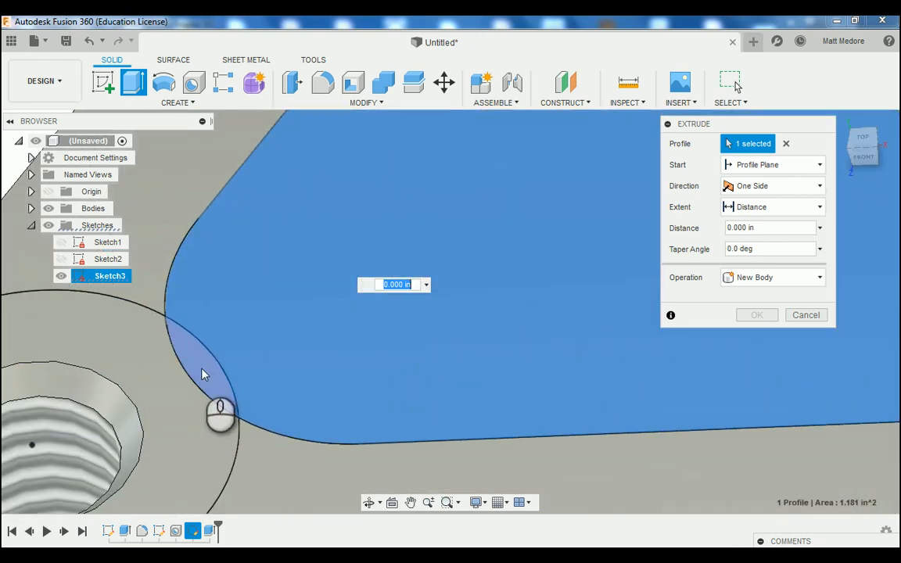
pyautogui.click(197, 368)
pyautogui.scroll(4, 172, 391)
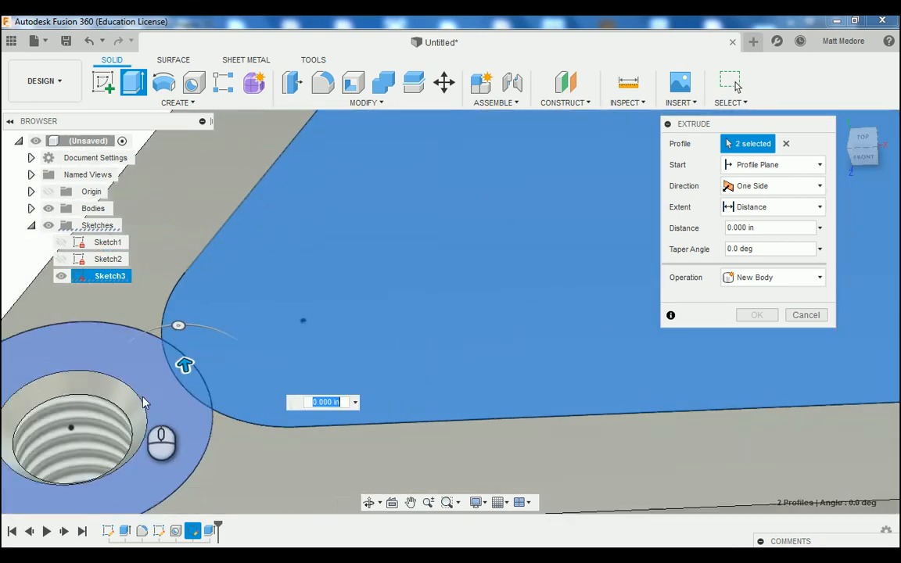
pyautogui.scroll(-5, 420, 395)
pyautogui.scroll(-1, 420, 395)
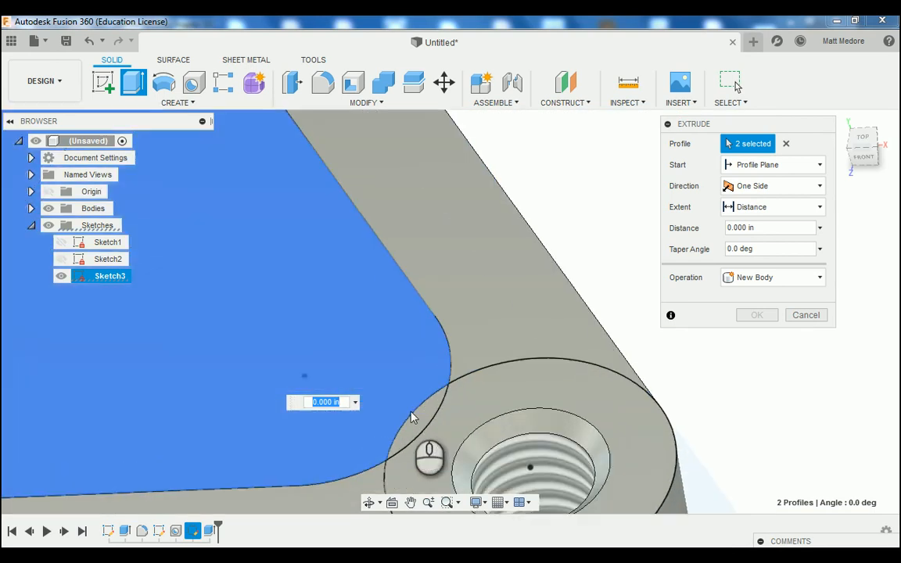
pyautogui.click(422, 418)
pyautogui.scroll(5, 412, 415)
pyautogui.scroll(2, 412, 426)
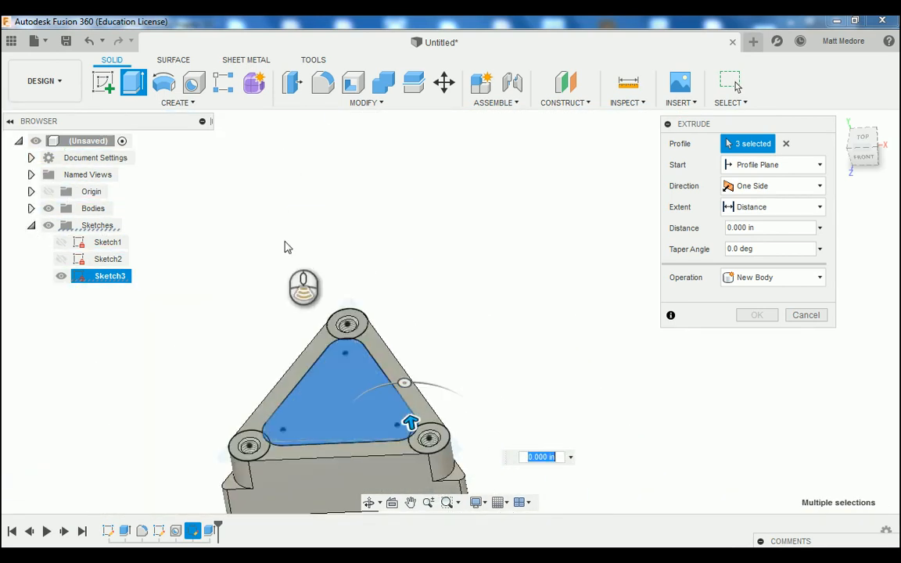
pyautogui.scroll(-6, 410, 469)
pyautogui.click(415, 494)
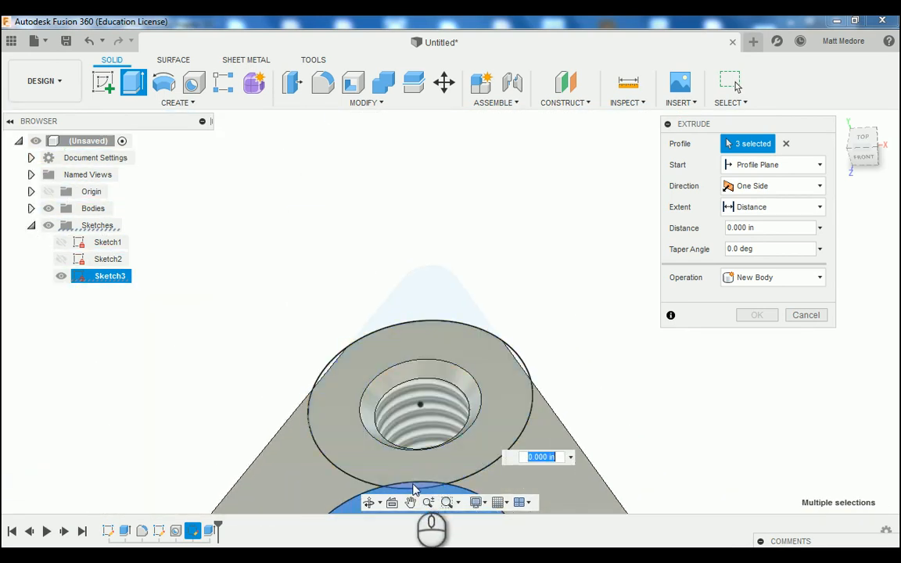
pyautogui.scroll(4, 317, 296)
pyautogui.scroll(2, 366, 268)
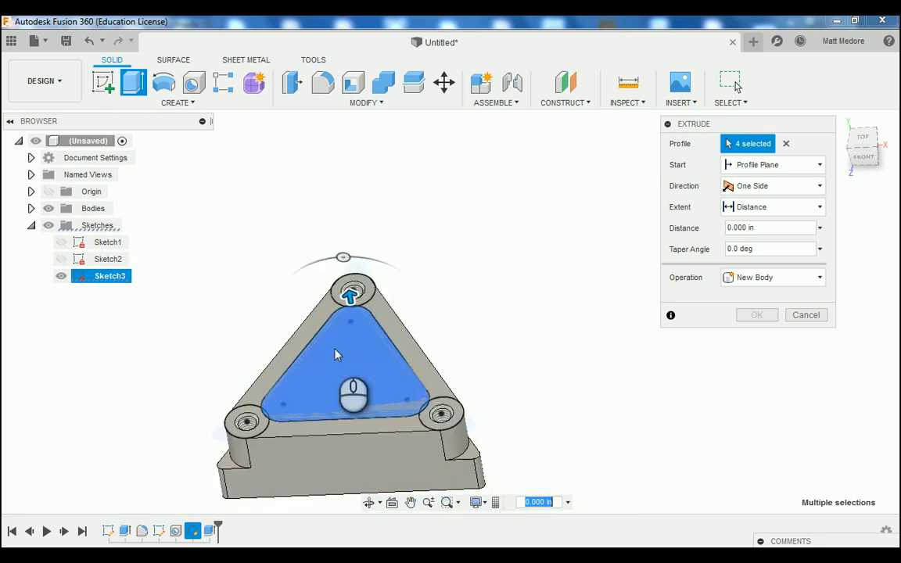
# Extrude the four selected profiles down into the block to cut the triangular pocket, and hide Sketch3.
pyautogui.keyDown('shift'); pyautogui.moveTo(336, 353); pyautogui.dragTo(344, 370, button='middle'); pyautogui.keyUp('shift')
pyautogui.scroll(2, 258, 266)
pyautogui.scroll(-3, 259, 270)
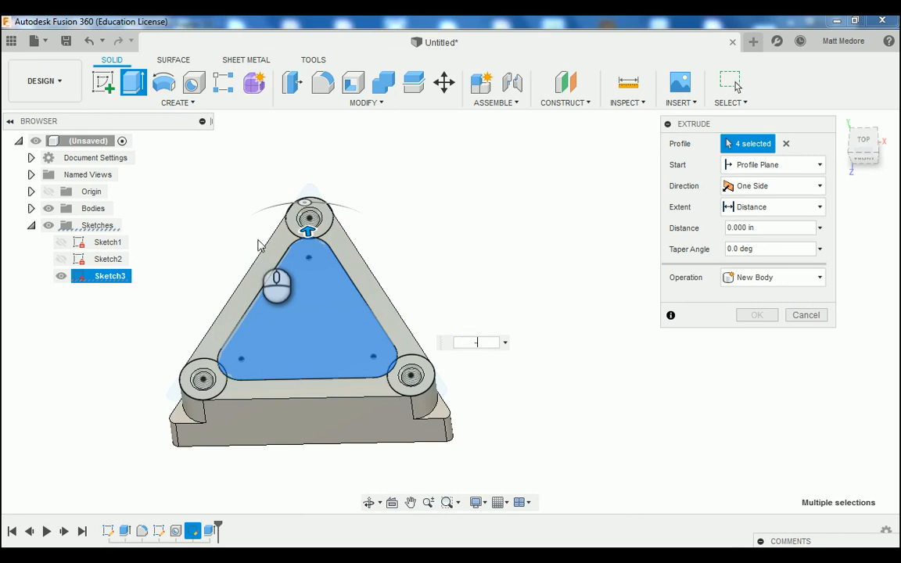
pyautogui.press('Return')
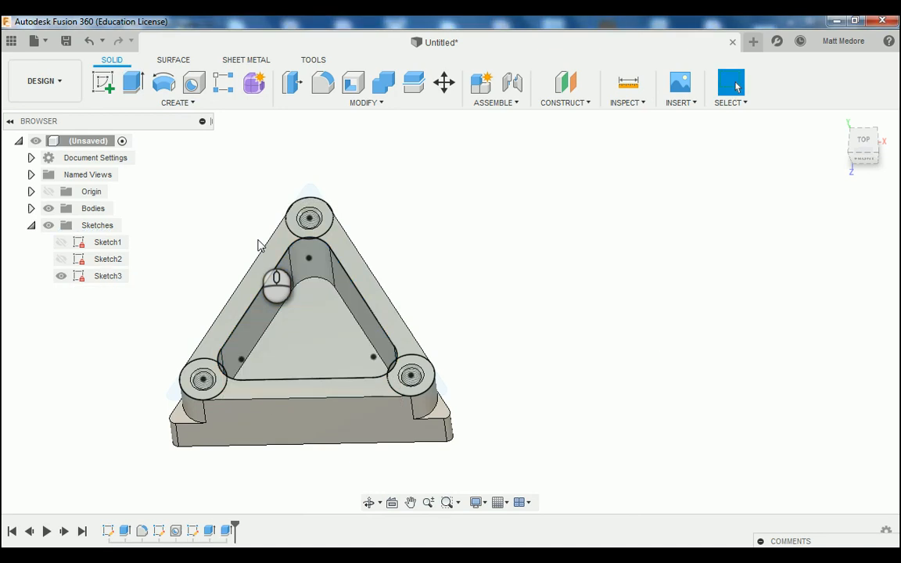
pyautogui.click(58, 279)
pyautogui.click(57, 278)
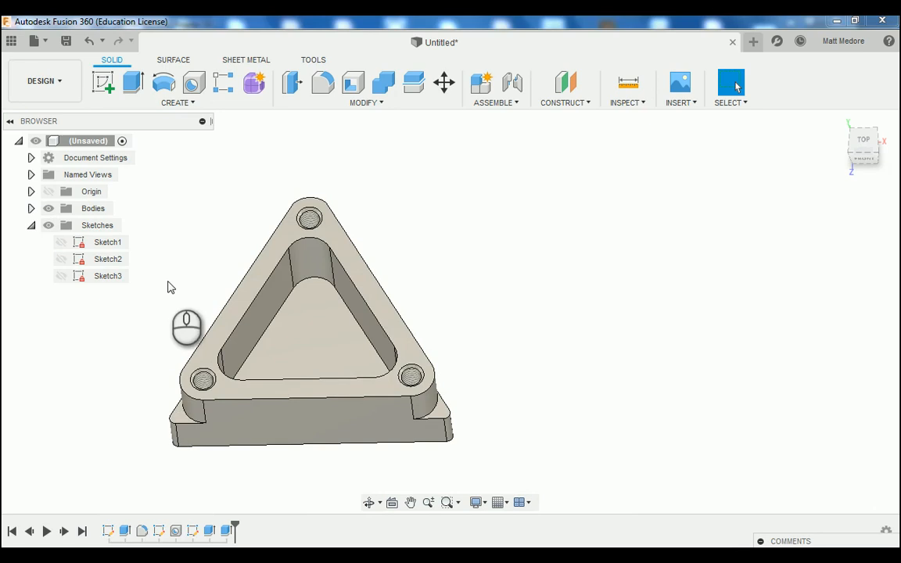
# Start a sketch on the block's top face and draw a 4 in diameter circle to the upper right of the triangle.
pyautogui.keyDown('shift'); pyautogui.moveTo(165, 277); pyautogui.dragTo(179, 303, button='middle'); pyautogui.keyUp('shift')
pyautogui.scroll(3, 347, 377)
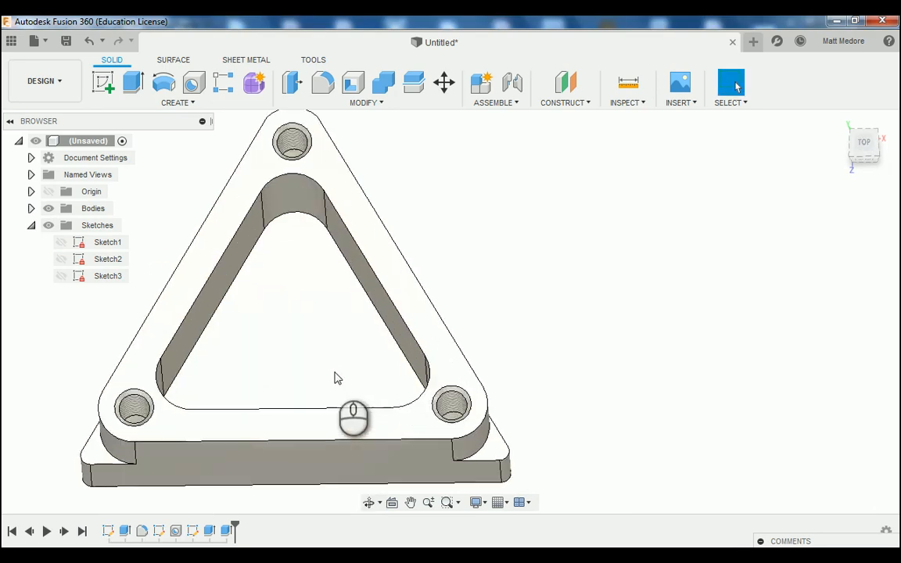
pyautogui.keyDown('shift'); pyautogui.moveTo(335, 376); pyautogui.dragTo(314, 396, button='middle'); pyautogui.keyUp('shift')
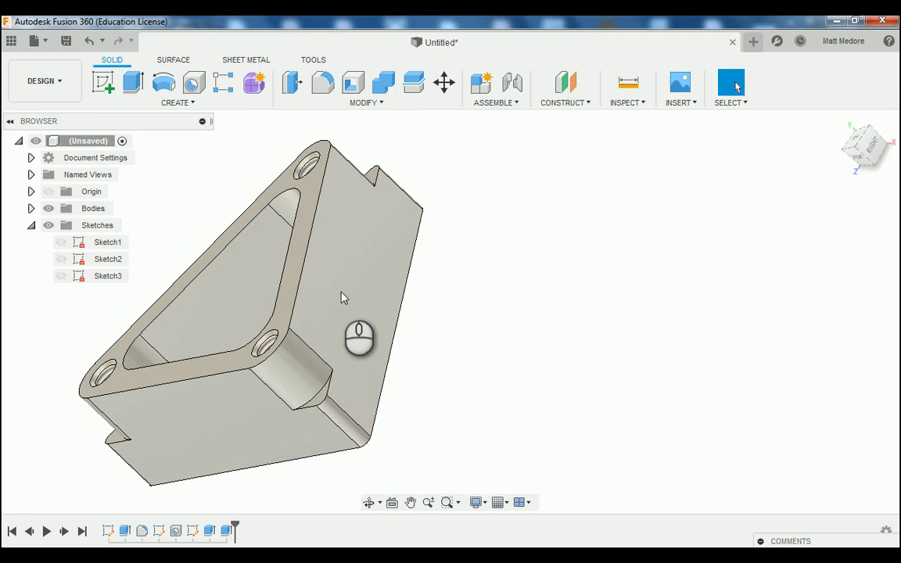
pyautogui.keyDown('shift'); pyautogui.moveTo(340, 291); pyautogui.dragTo(377, 281, button='middle'); pyautogui.keyUp('shift')
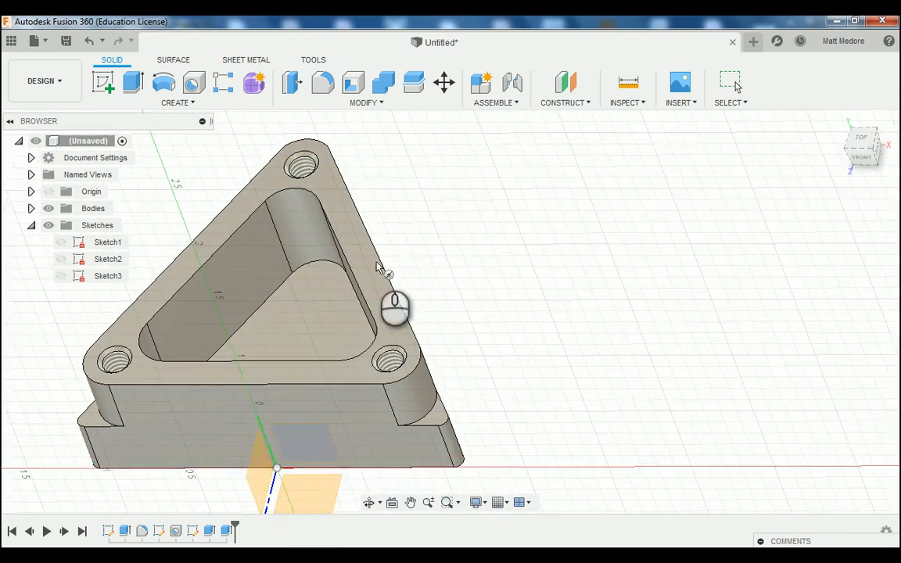
pyautogui.click(374, 284)
pyautogui.press('c')
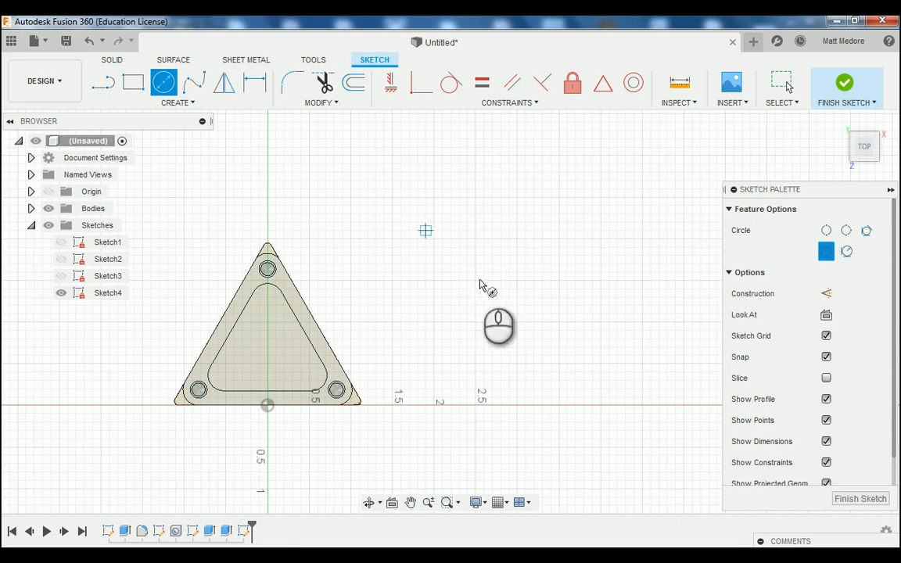
pyautogui.click(509, 164)
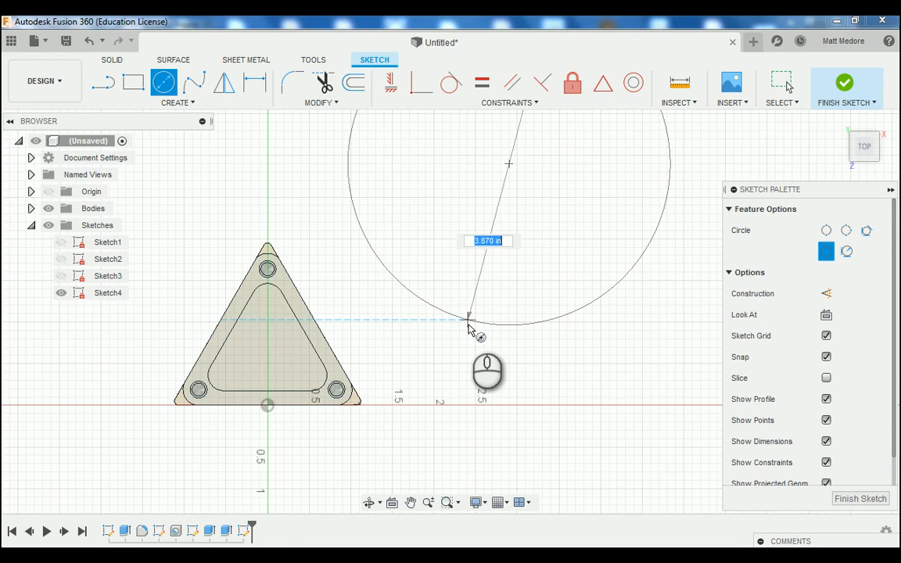
pyautogui.press('Tab')
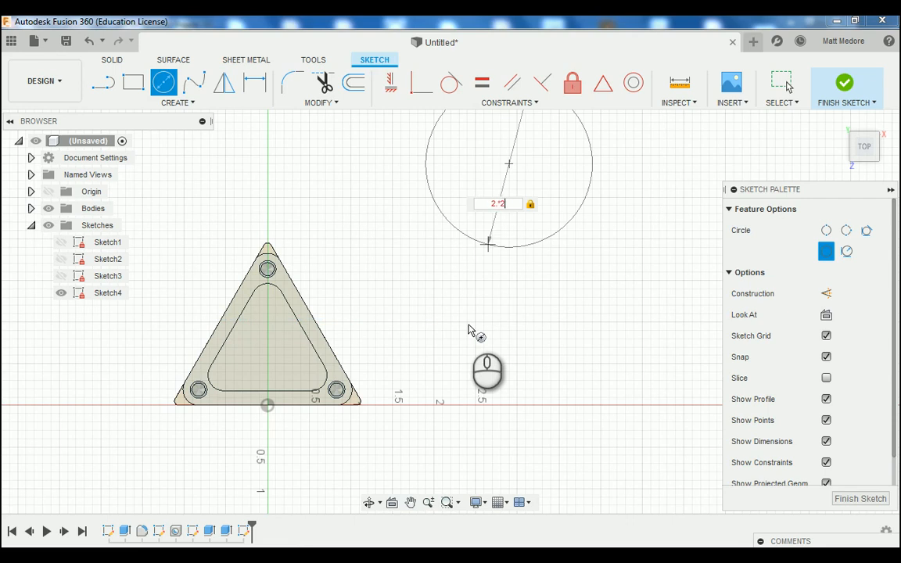
pyautogui.press('Return')
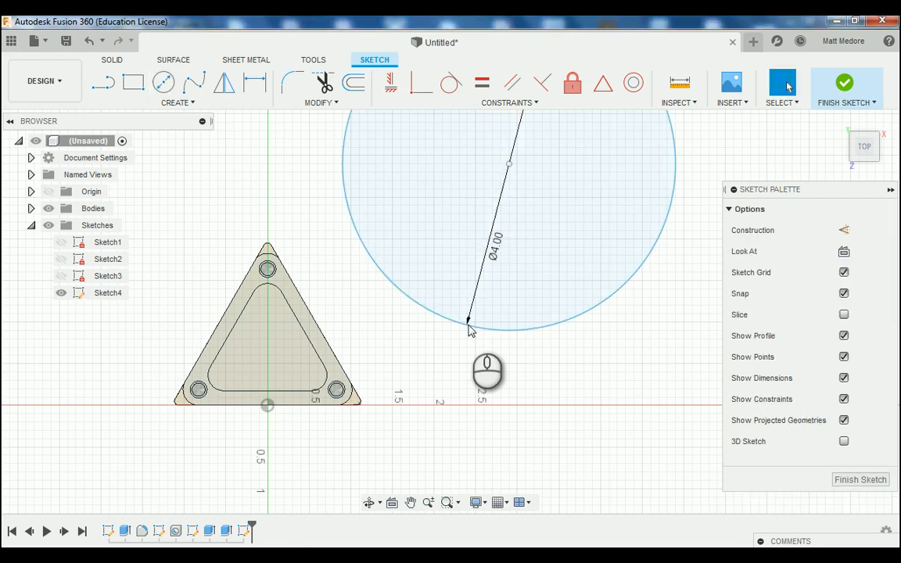
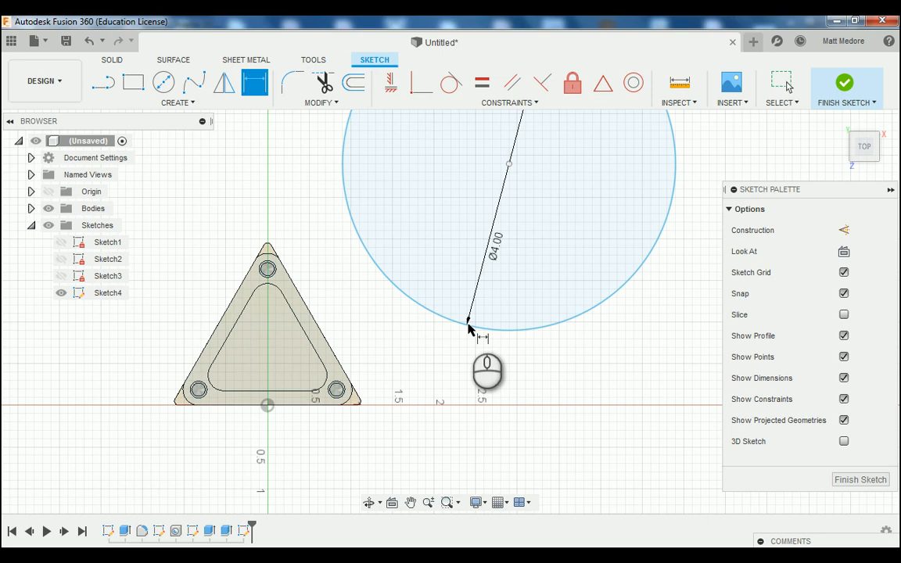
# Dimension the horizontal distance from the origin to the large circle's center as 2.222 in.
pyautogui.click(267, 406)
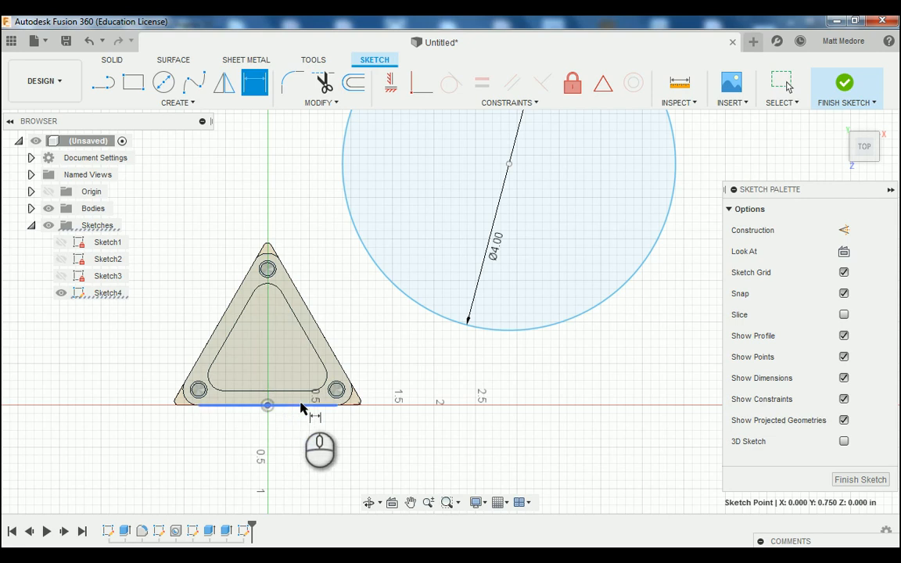
pyautogui.click(509, 163)
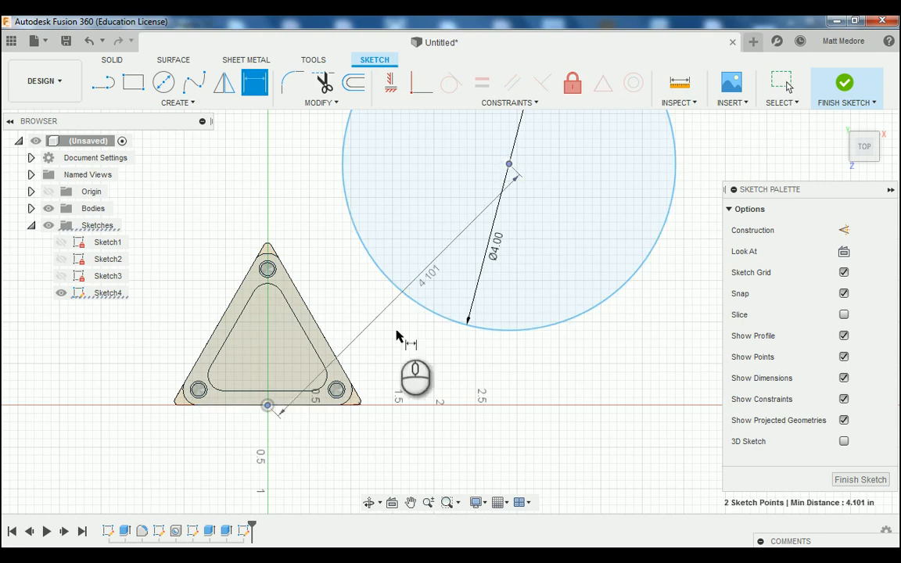
pyautogui.click(356, 466)
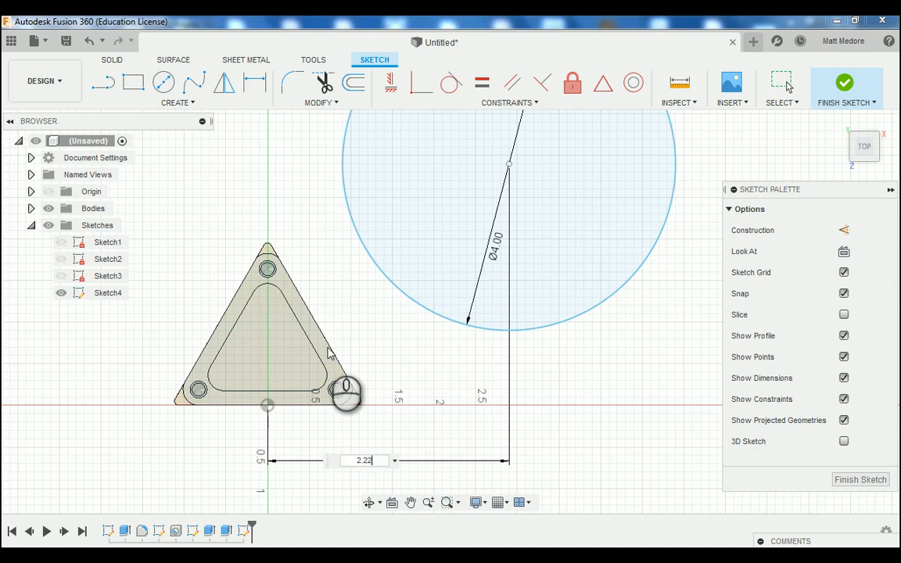
pyautogui.press('Return')
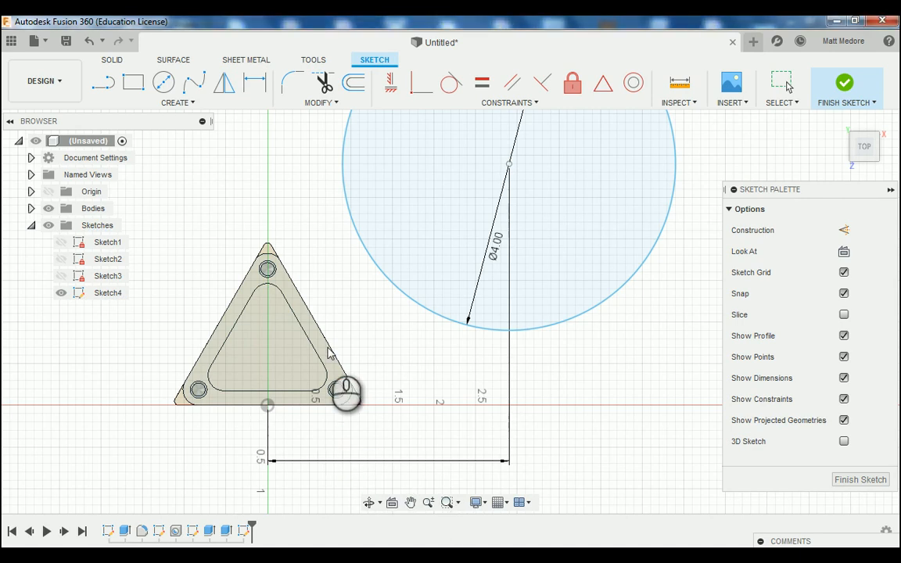
# Dimension the vertical distance from the origin to the large circle's center as 1.949 in.
pyautogui.scroll(-2, 309, 328)
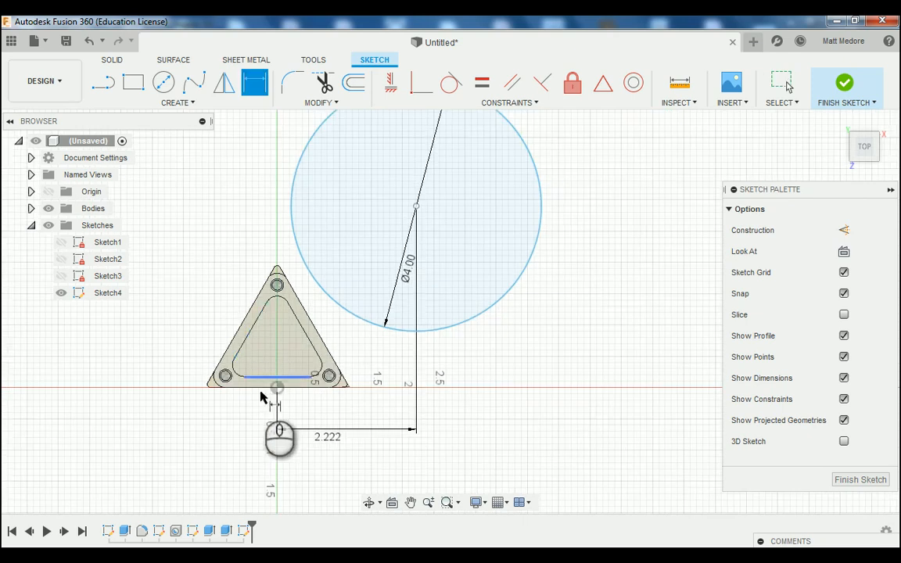
pyautogui.scroll(2, 262, 395)
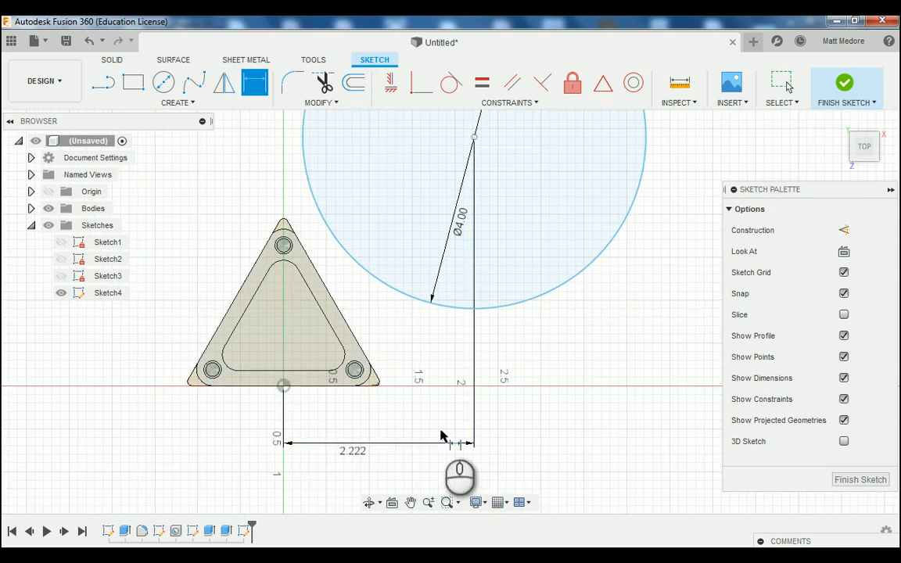
pyautogui.click(283, 385)
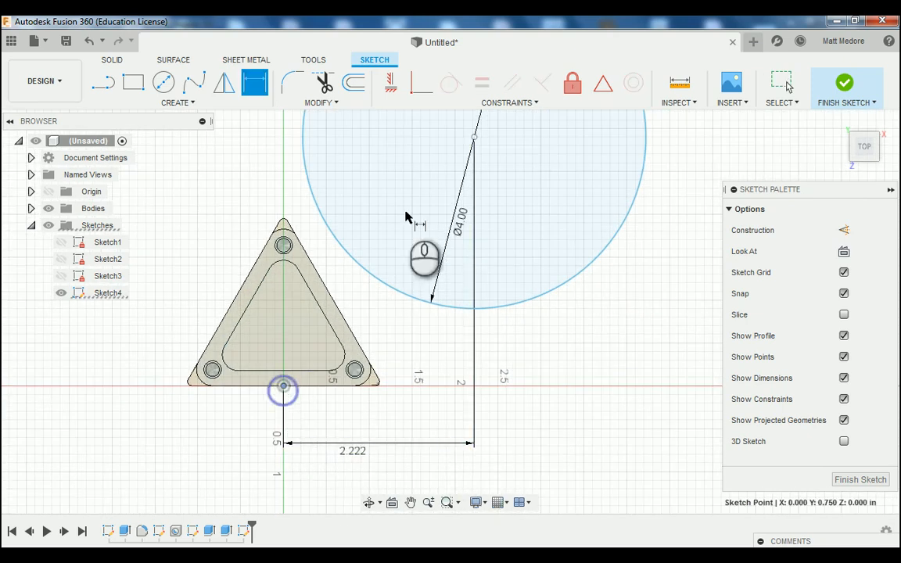
pyautogui.click(474, 138)
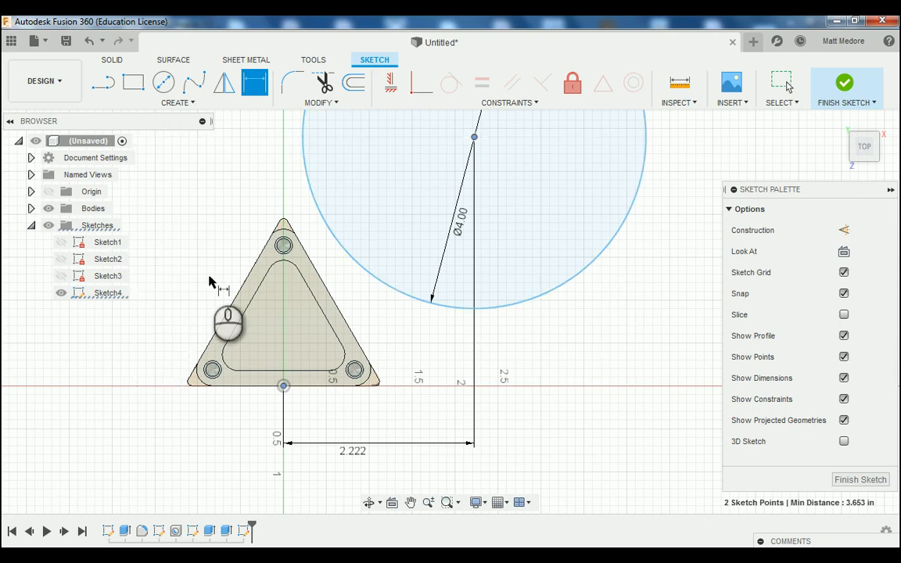
pyautogui.click(160, 295)
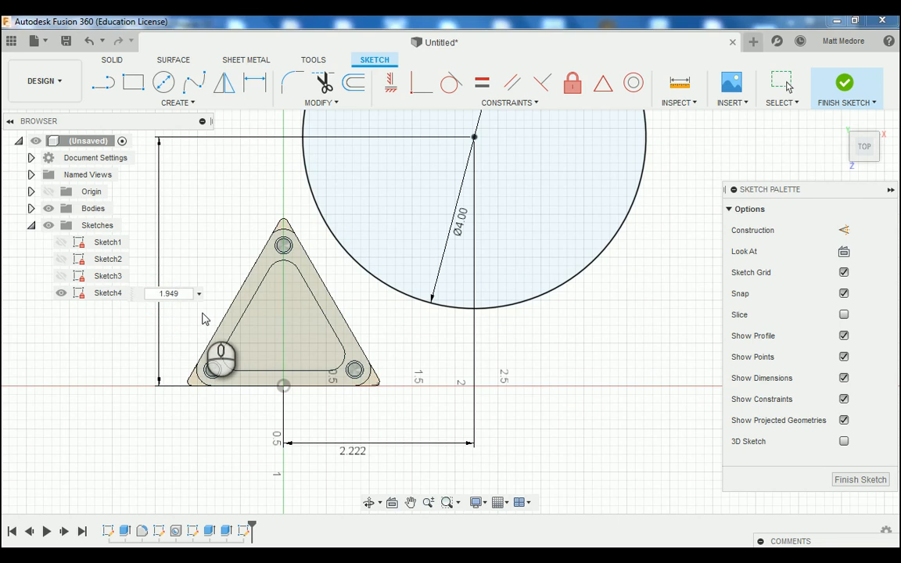
pyautogui.press('Return')
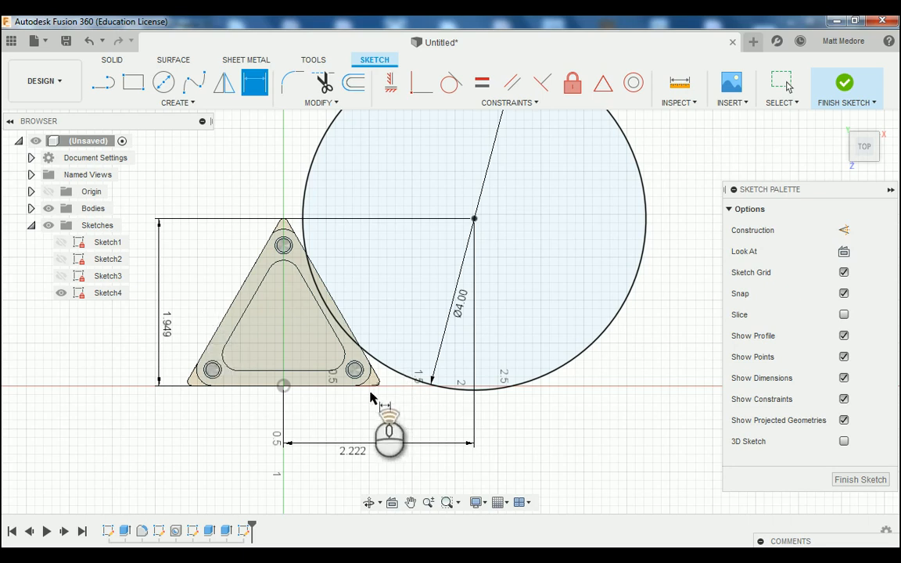
# Place a sketch point near the middle of the triangular pocket, above the origin.
pyautogui.scroll(-2, 379, 397)
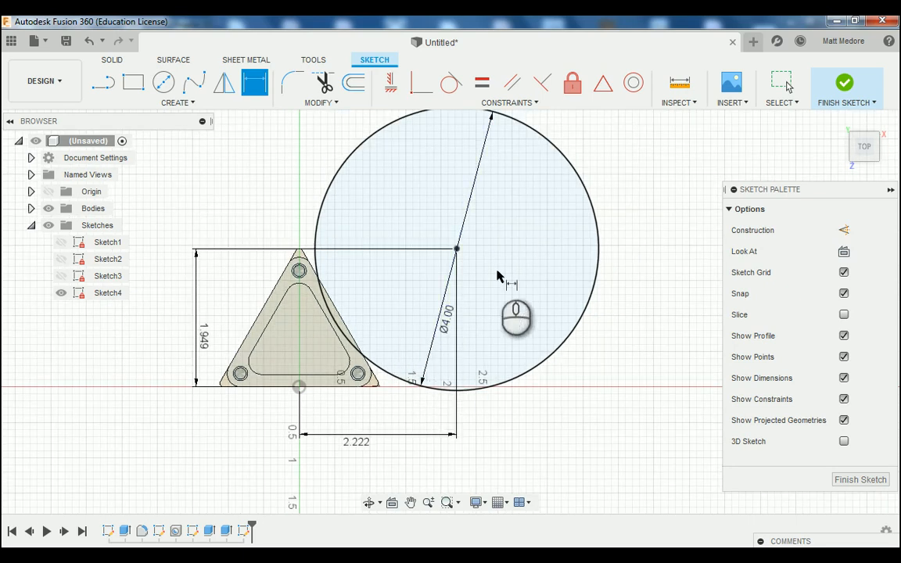
pyautogui.scroll(2, 275, 371)
pyautogui.scroll(3, 283, 382)
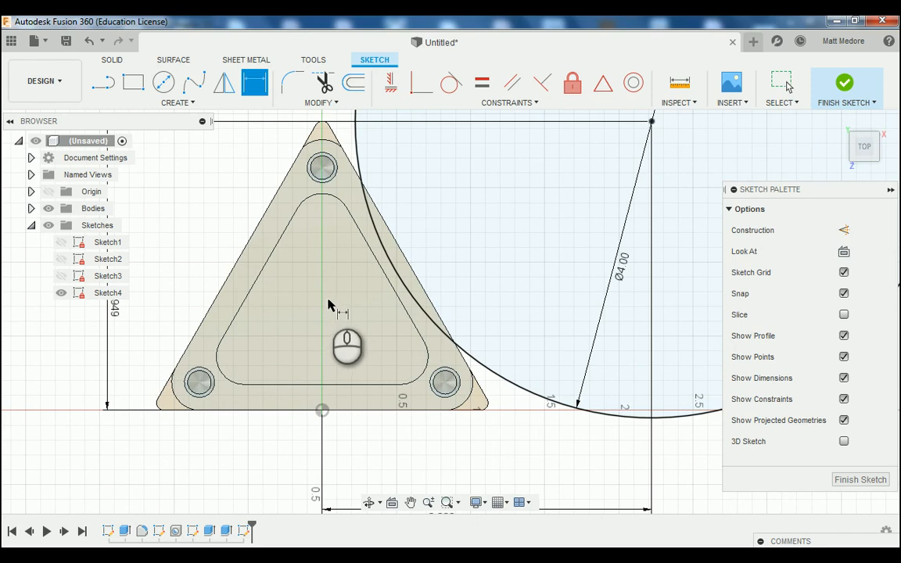
pyautogui.scroll(-2, 330, 313)
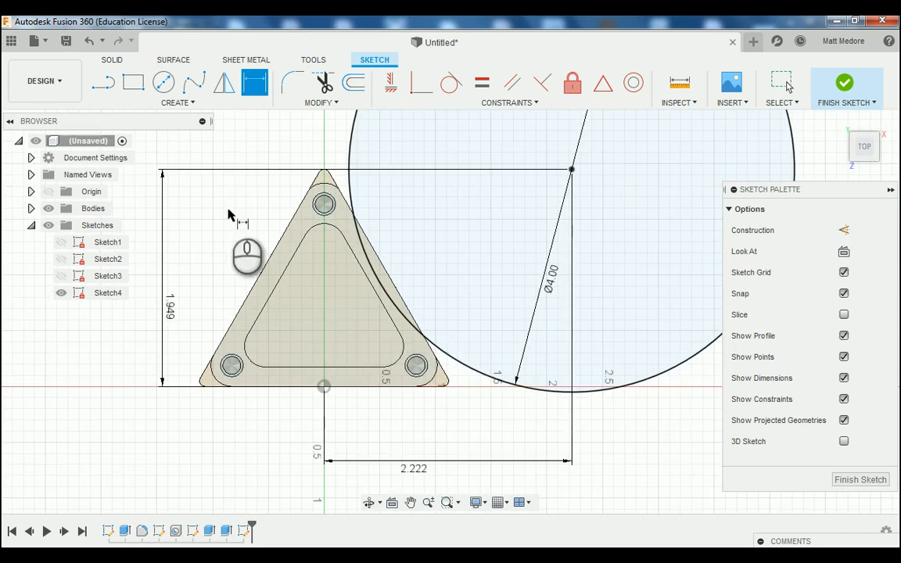
pyautogui.click(178, 104)
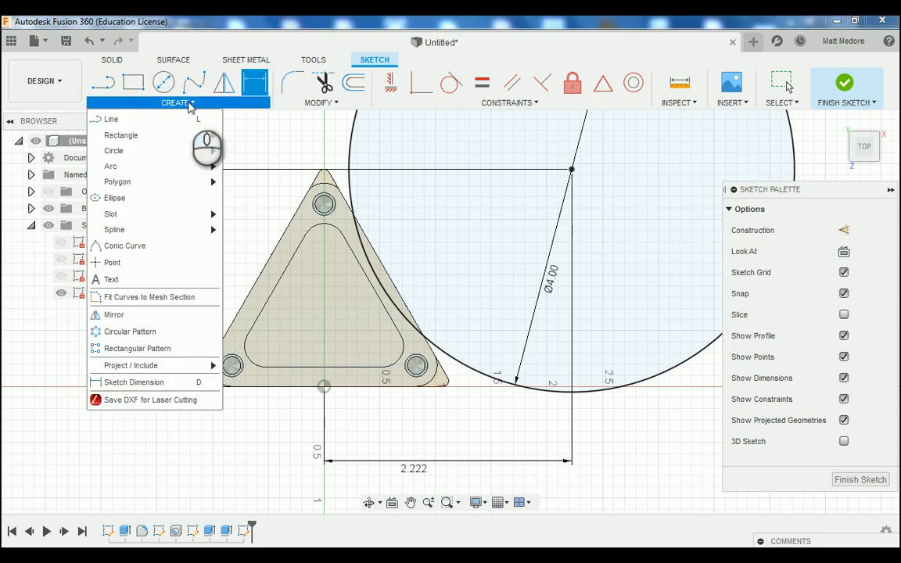
pyautogui.click(150, 261)
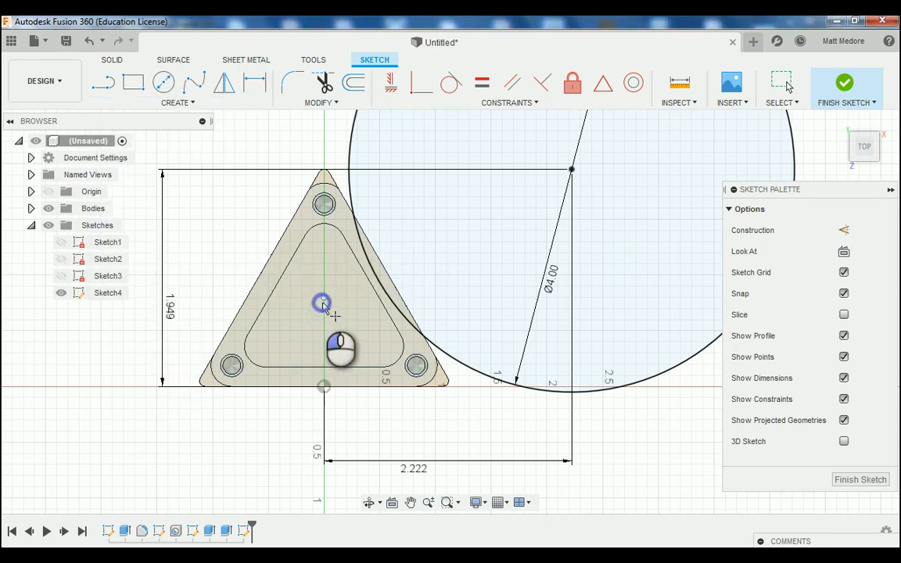
pyautogui.click(323, 303)
pyautogui.rightClick(207, 216)
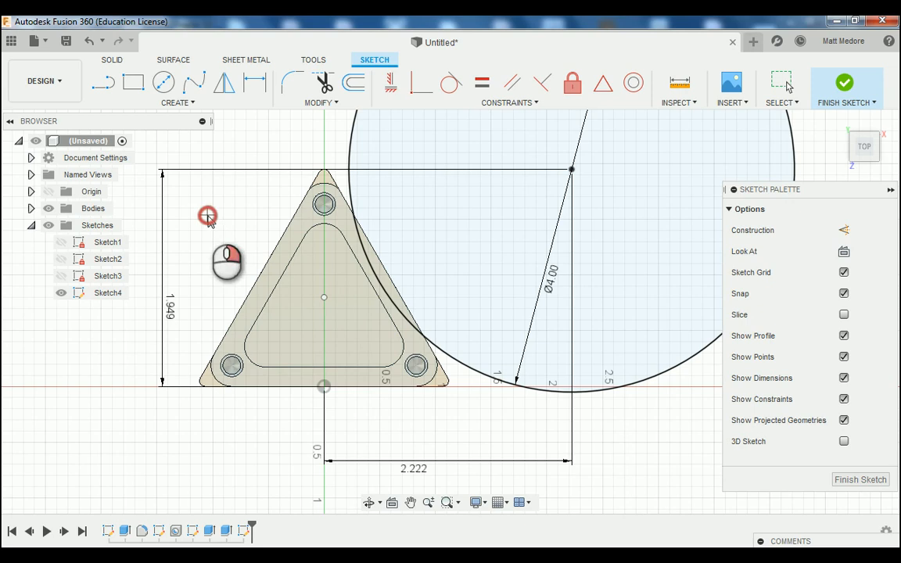
pyautogui.click(252, 211)
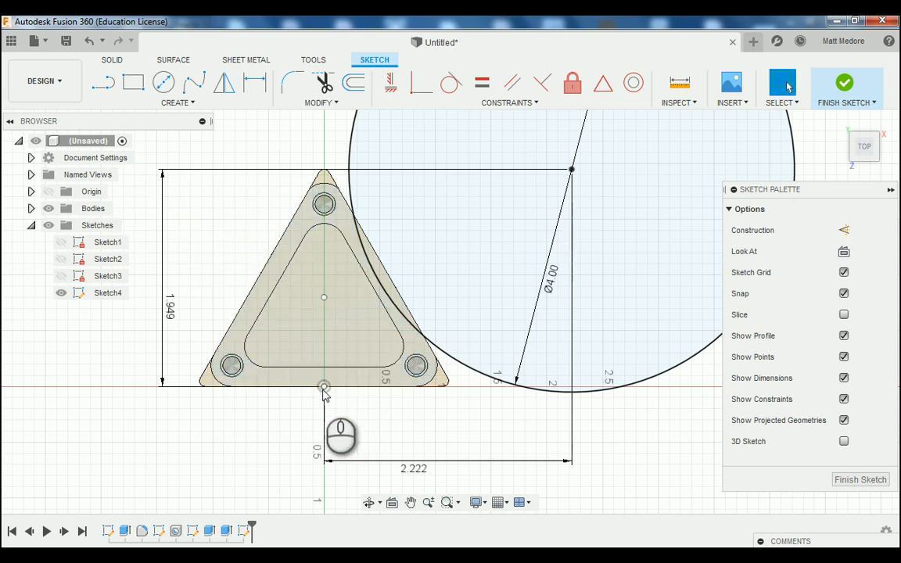
# Apply a Horizontal/Vertical constraint between the origin and the sketch point inside the pocket to align them vertically.
pyautogui.click(317, 309)
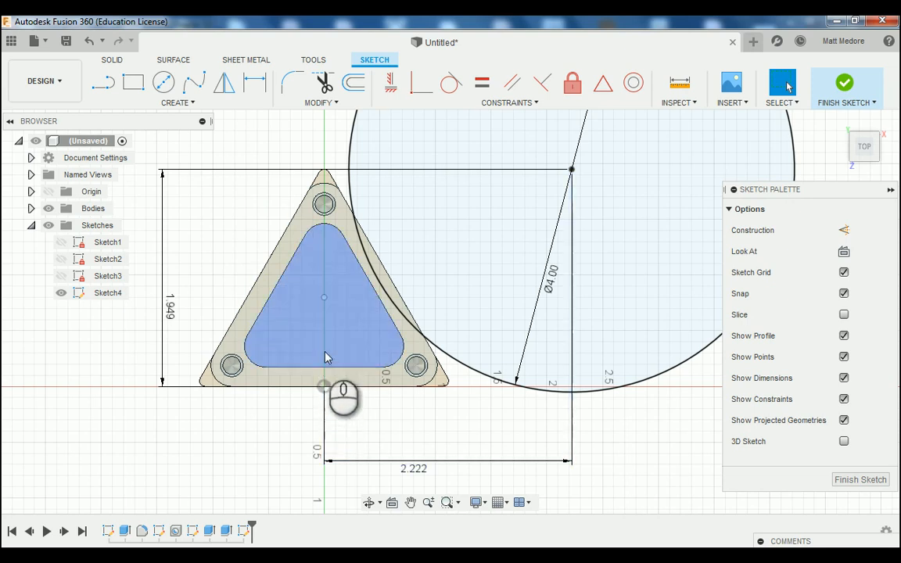
pyautogui.click(497, 102)
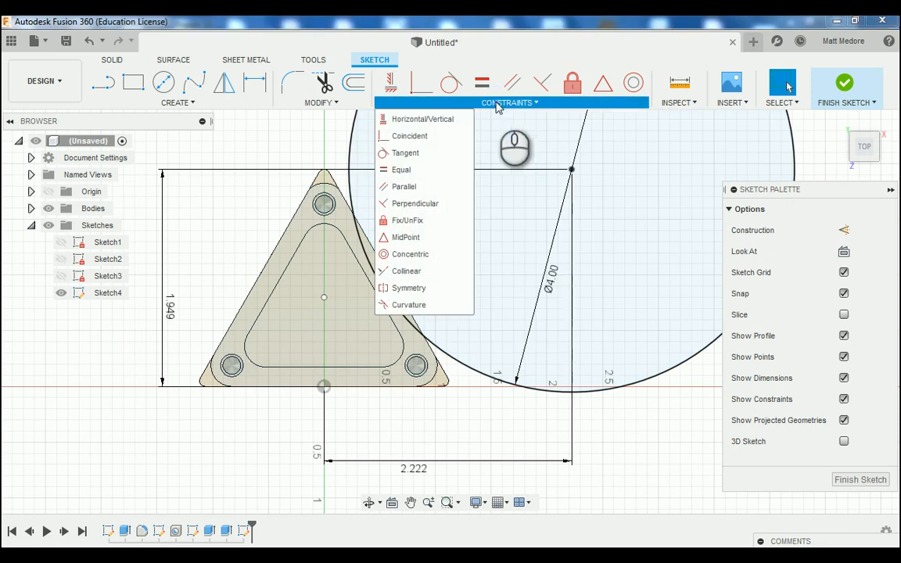
pyautogui.click(438, 122)
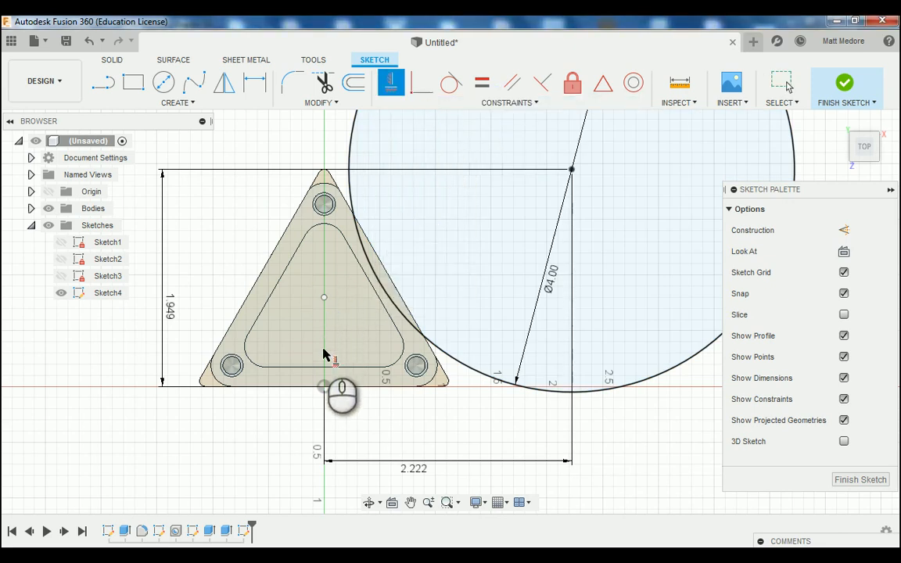
pyautogui.click(325, 387)
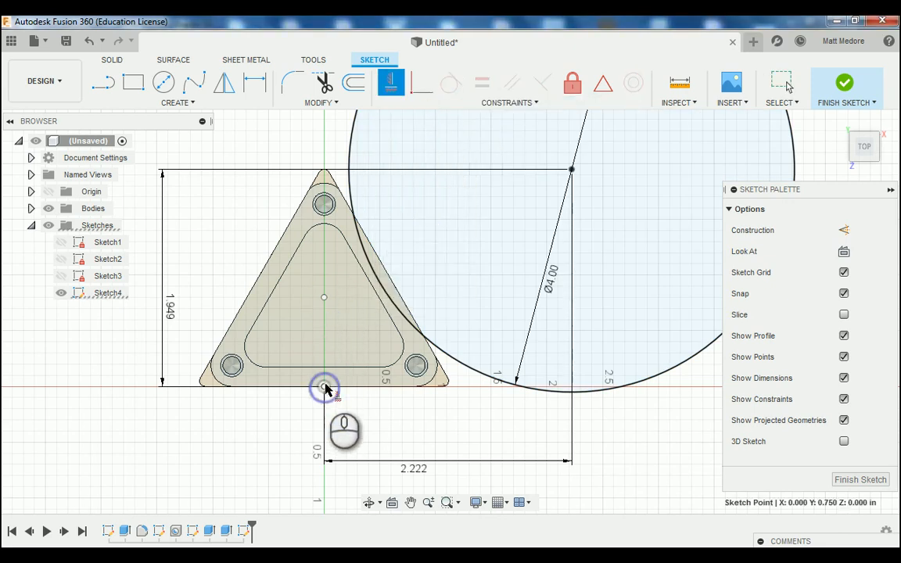
pyautogui.click(325, 297)
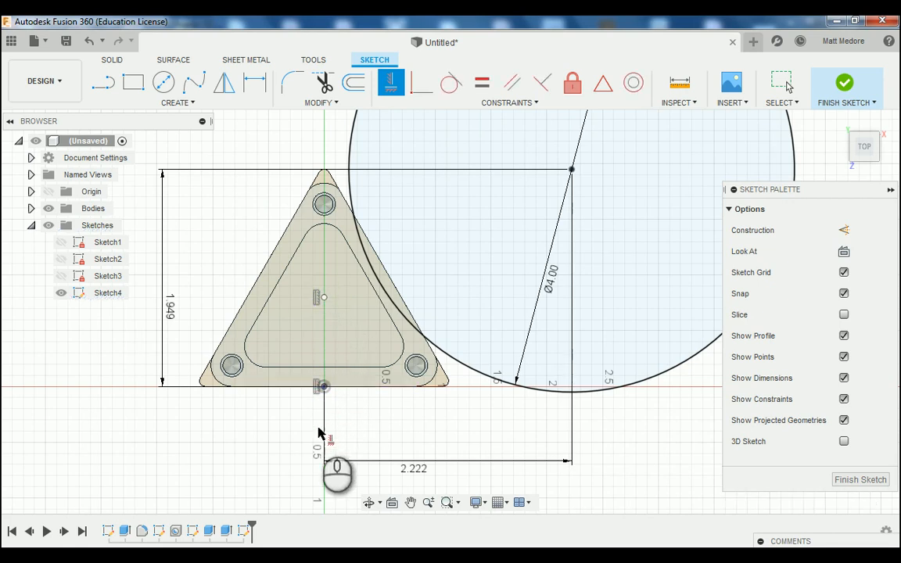
pyautogui.rightClick(257, 439)
pyautogui.click(216, 444)
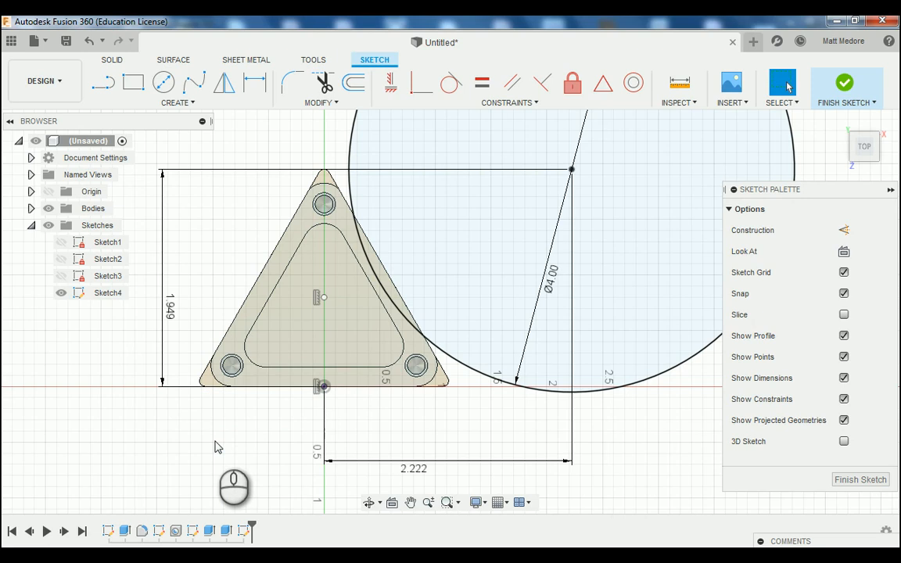
# Dimension the vertical distance from the origin to the sketch point in the pocket as 0.667 in.
pyautogui.press('d')
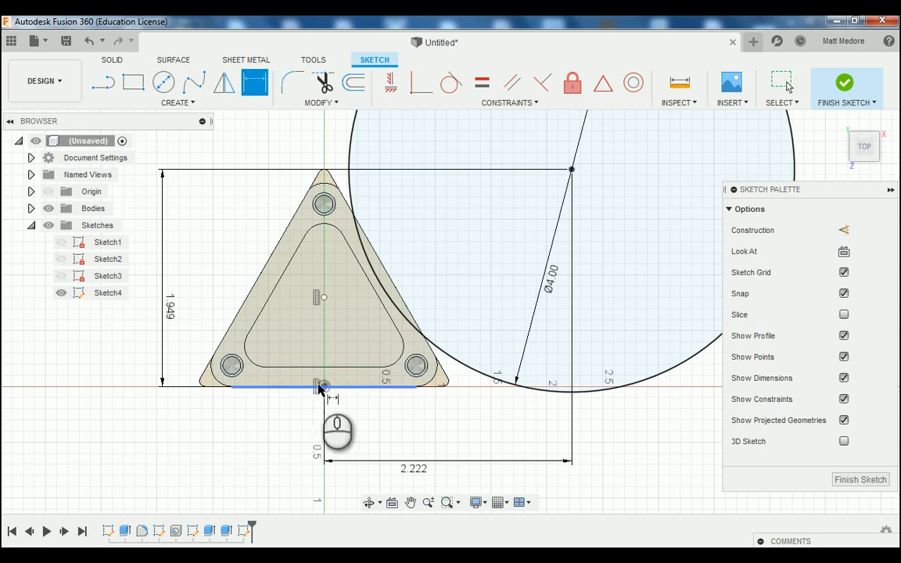
pyautogui.click(324, 387)
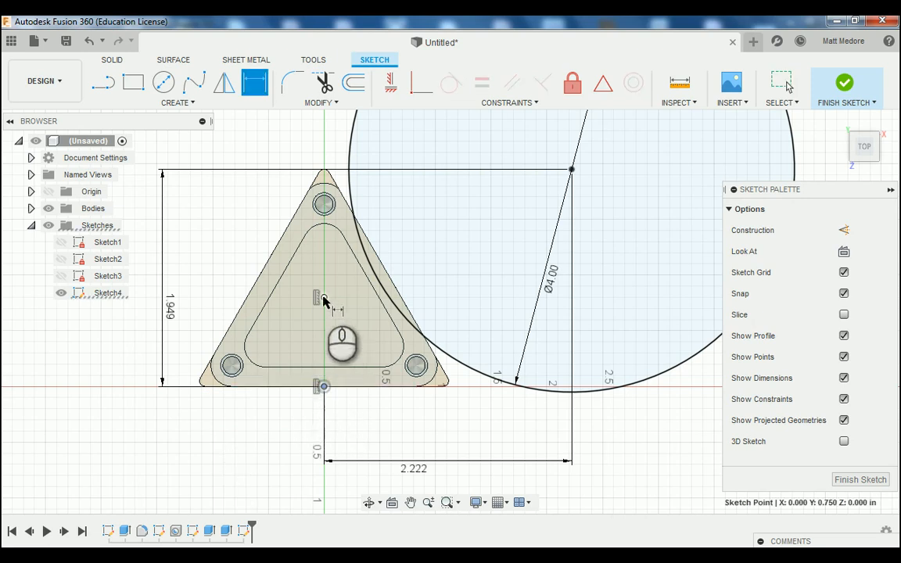
pyautogui.click(324, 297)
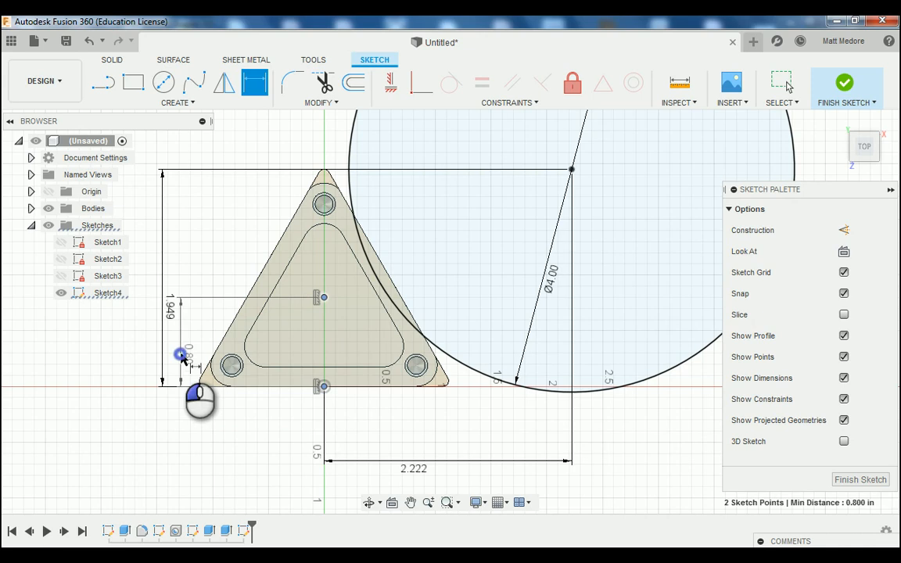
pyautogui.click(181, 355)
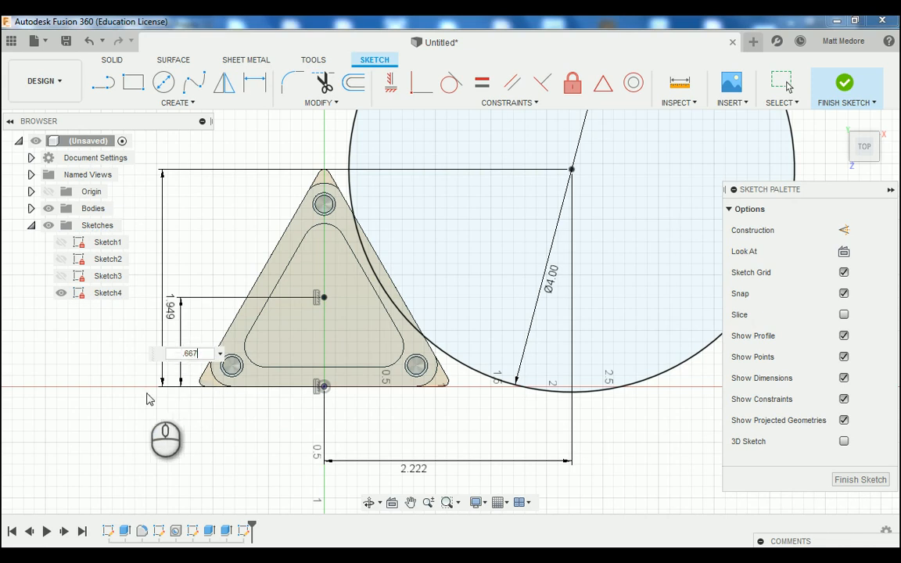
pyautogui.press('Return')
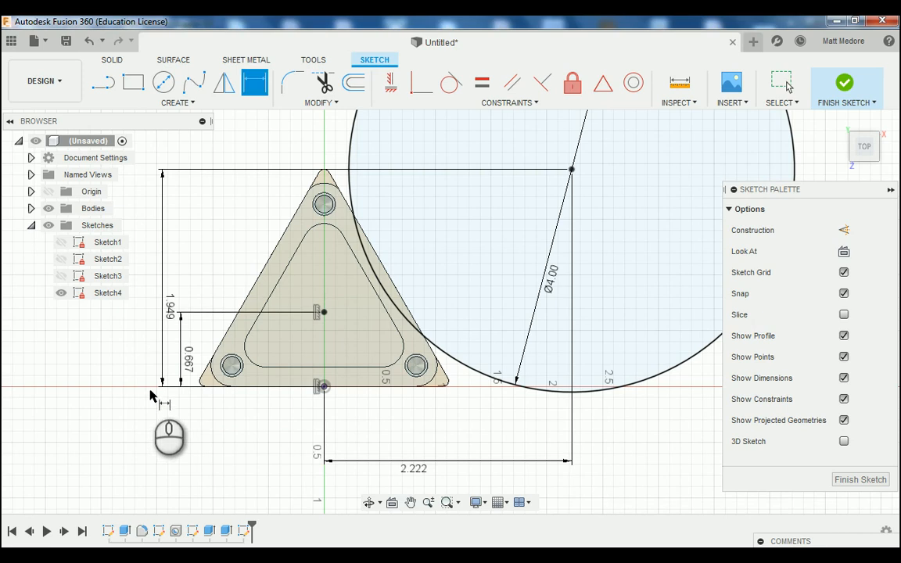
# Create a full circular pattern of the 4 in circle around the sketch point in the pocket, with a quantity of 3.
pyautogui.scroll(-1, 168, 403)
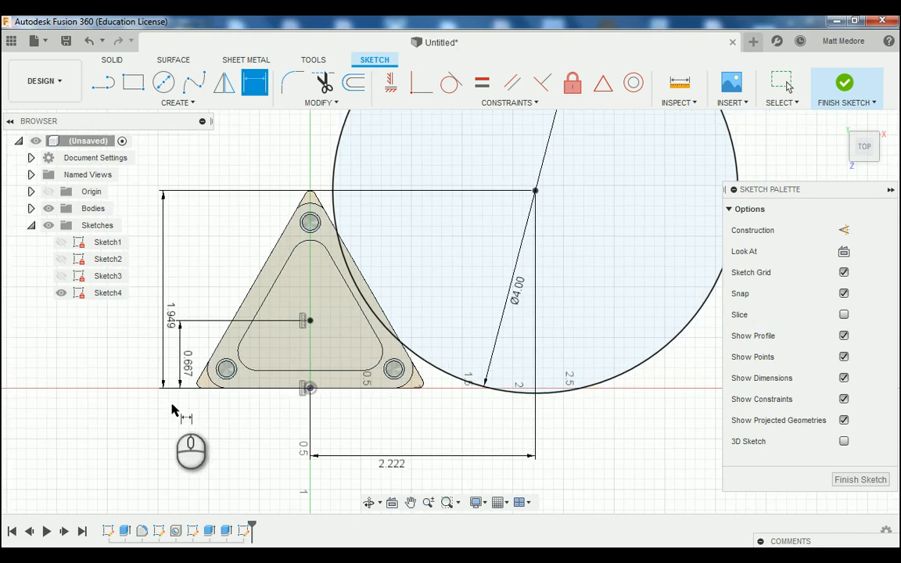
pyautogui.scroll(-1, 172, 405)
pyautogui.scroll(1, 175, 399)
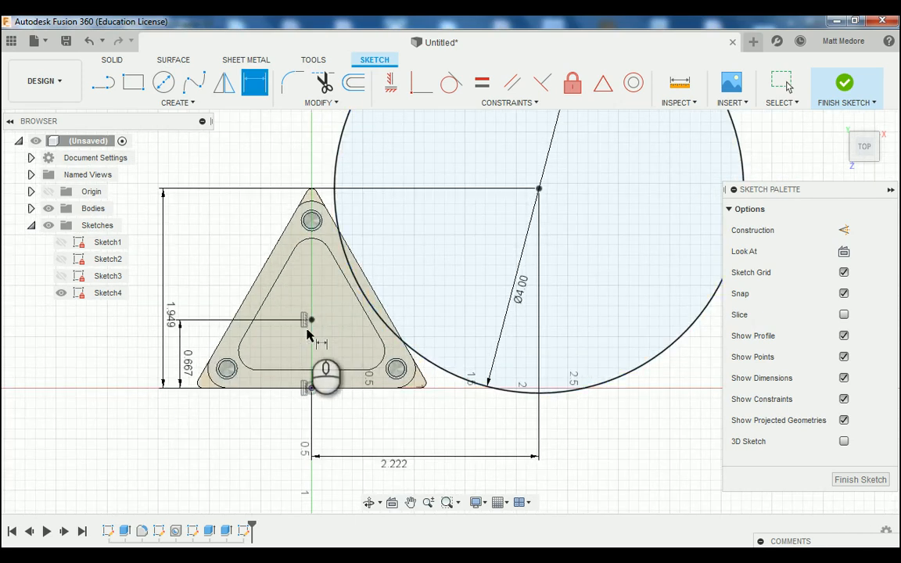
pyautogui.scroll(-1, 311, 324)
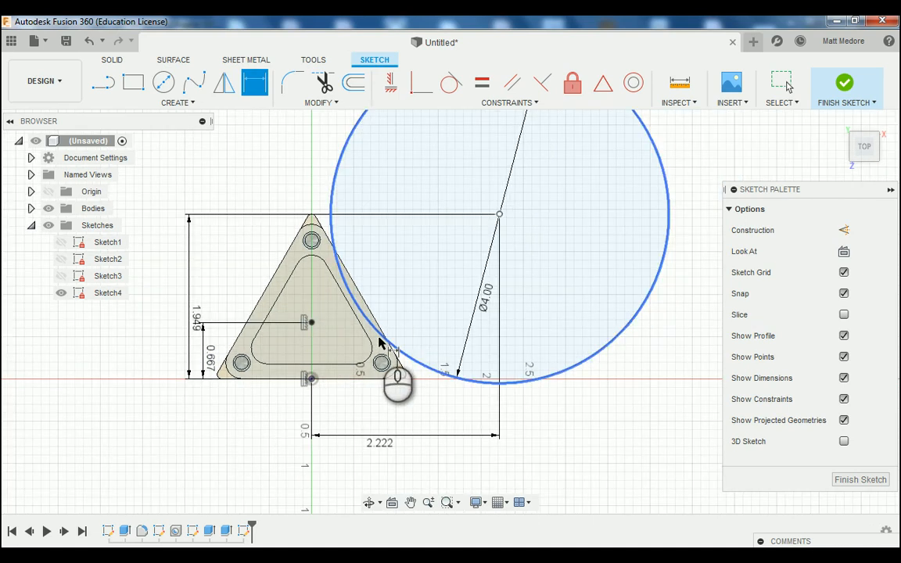
pyautogui.click(186, 103)
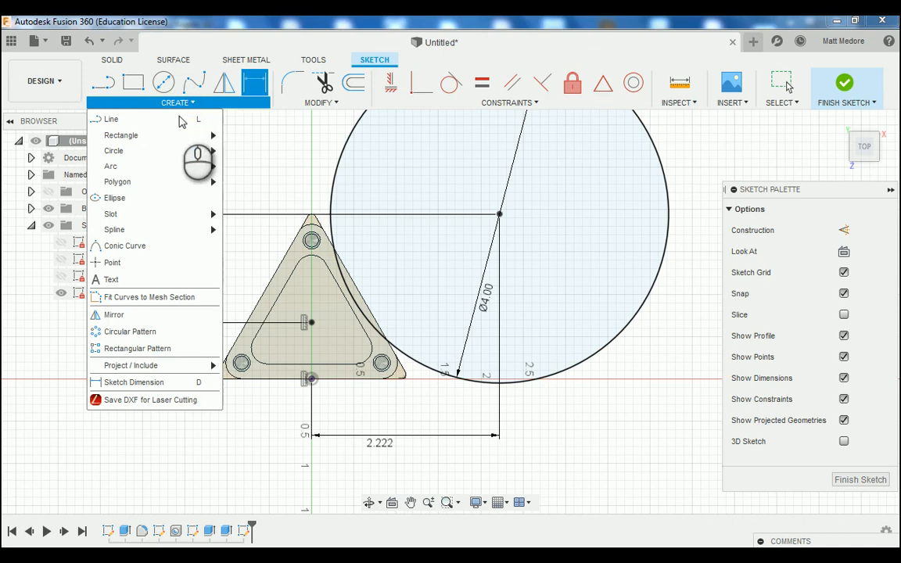
pyautogui.click(156, 332)
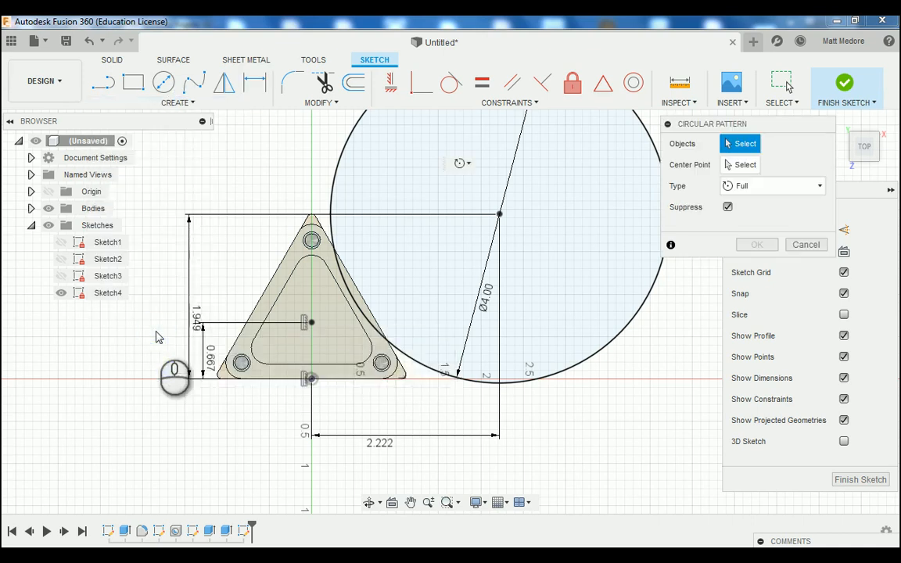
pyautogui.scroll(-1, 148, 415)
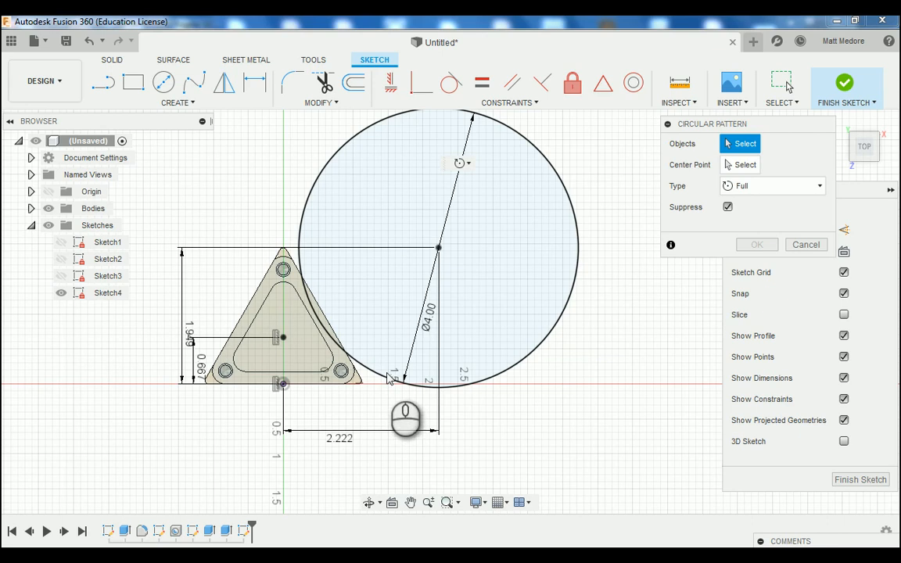
pyautogui.click(578, 250)
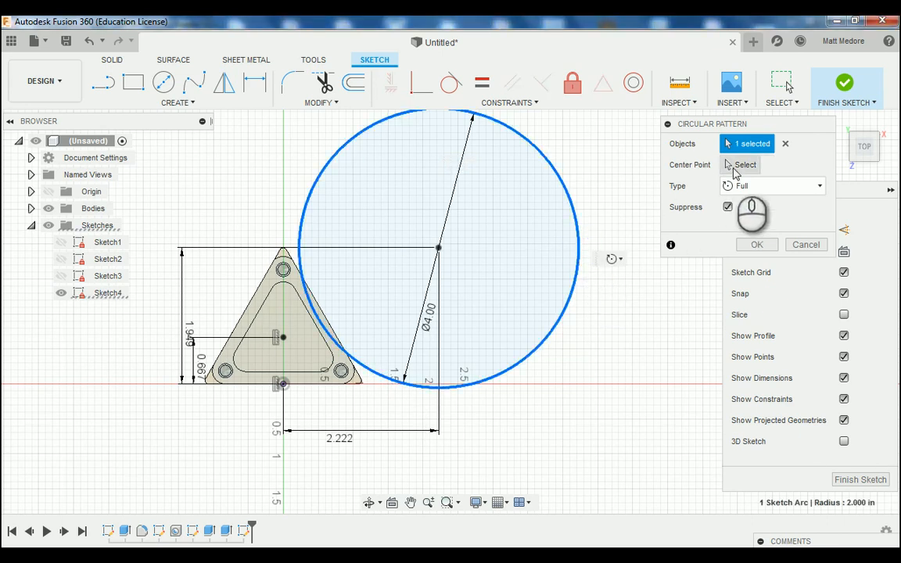
pyautogui.click(741, 166)
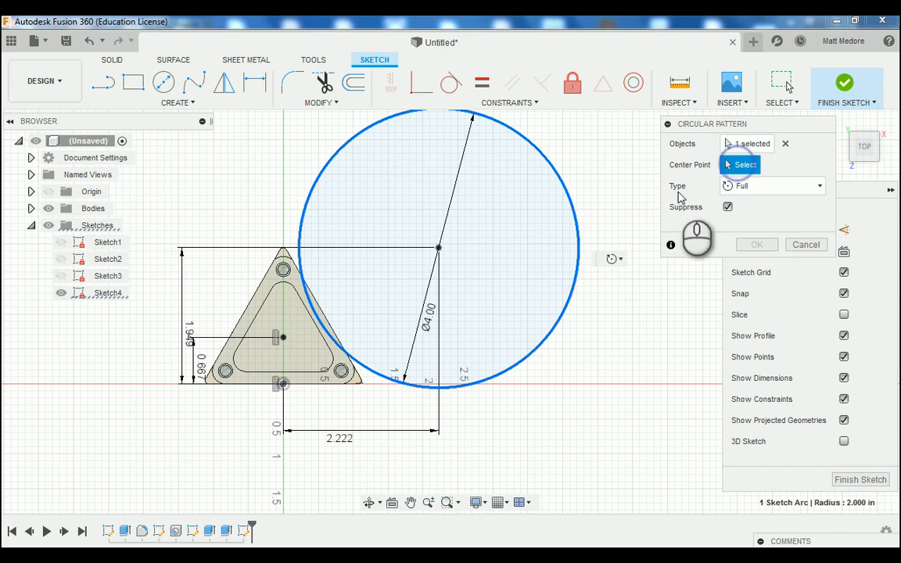
pyautogui.click(283, 339)
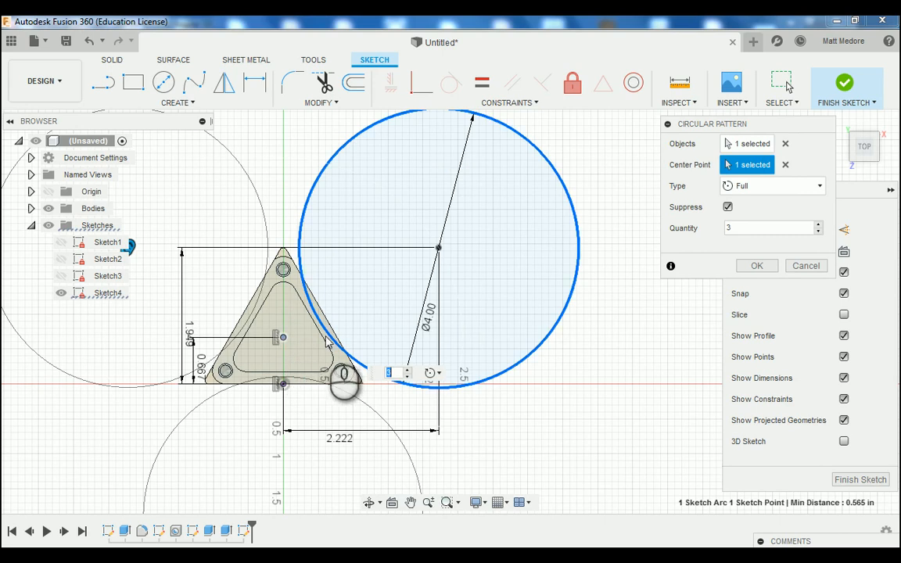
pyautogui.scroll(1, 556, 389)
pyautogui.scroll(-2, 557, 388)
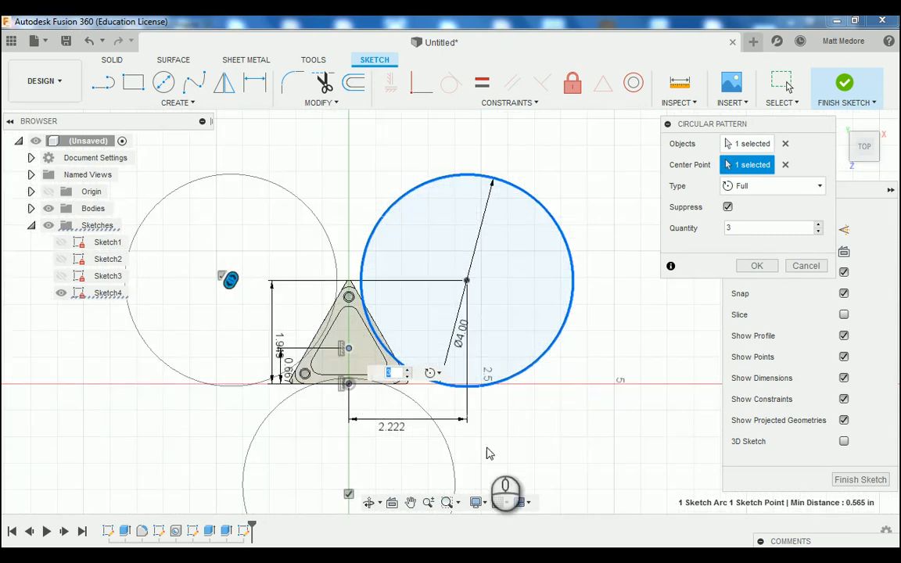
pyautogui.scroll(2, 483, 453)
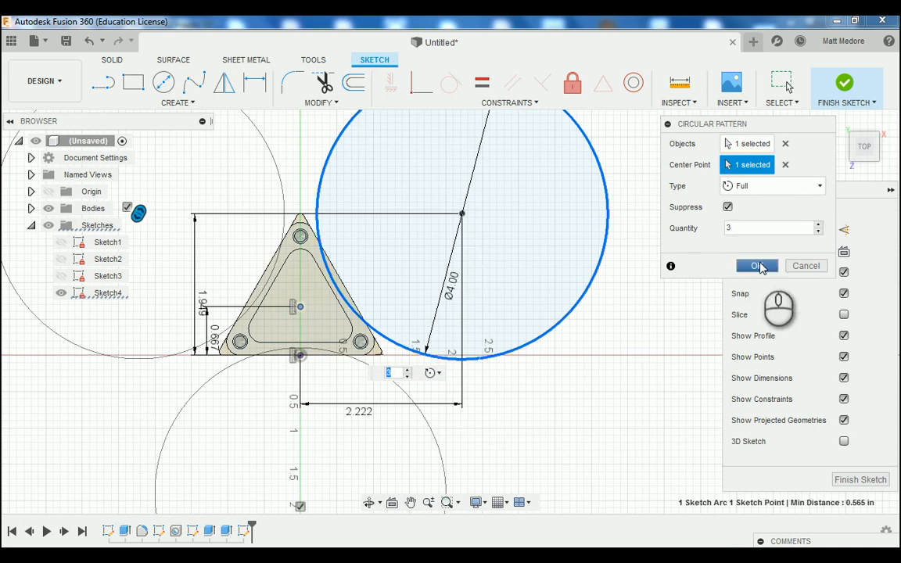
pyautogui.click(757, 266)
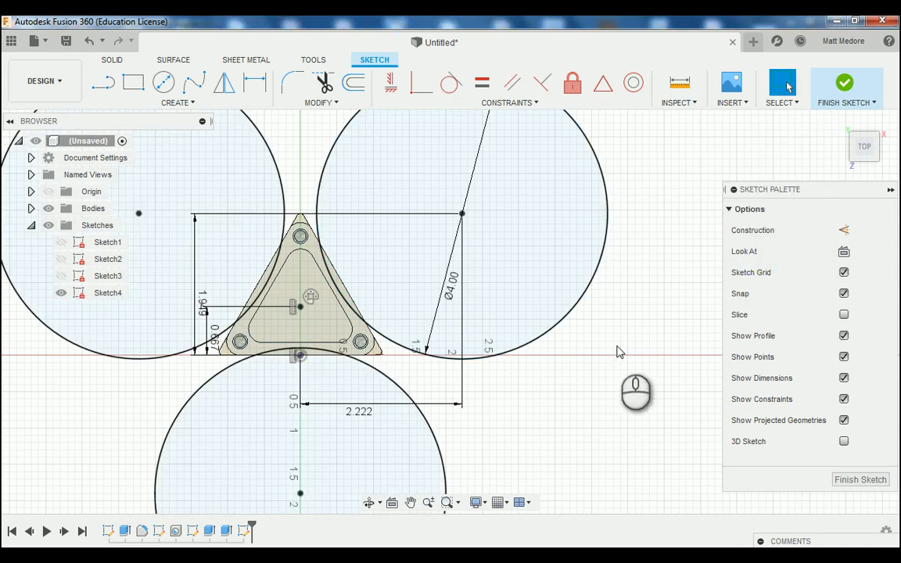
# Start a Press Pull on the three sliver profiles where the circles overlap the triangle's sides.
pyautogui.scroll(-1, 616, 348)
pyautogui.scroll(1, 601, 378)
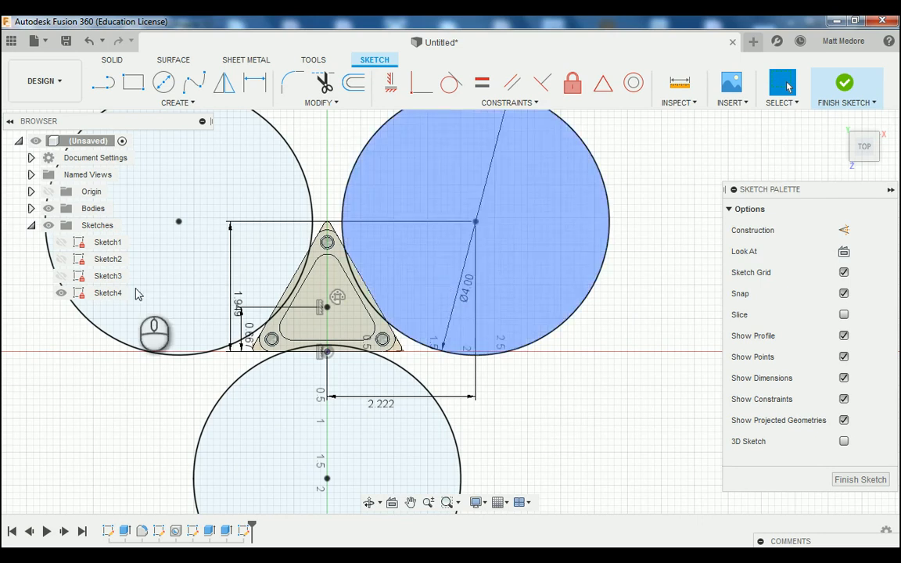
pyautogui.rightClick(666, 146)
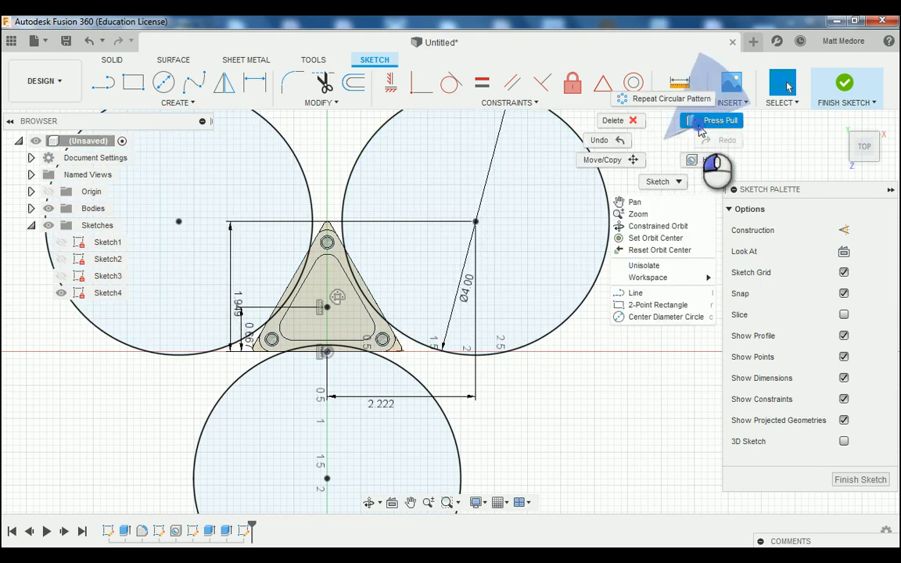
pyautogui.click(715, 121)
pyautogui.scroll(1, 415, 393)
pyautogui.scroll(-3, 426, 392)
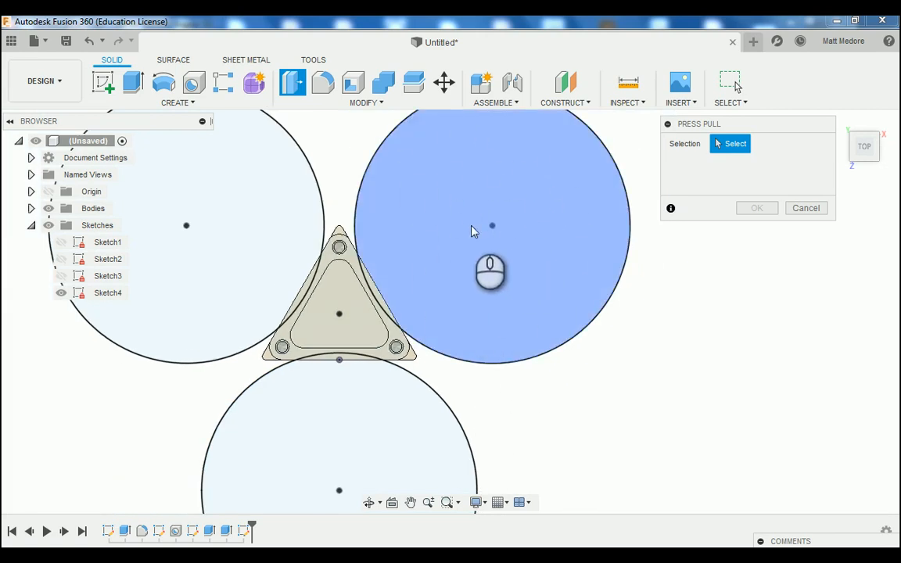
pyautogui.scroll(2, 333, 248)
pyautogui.scroll(2, 340, 327)
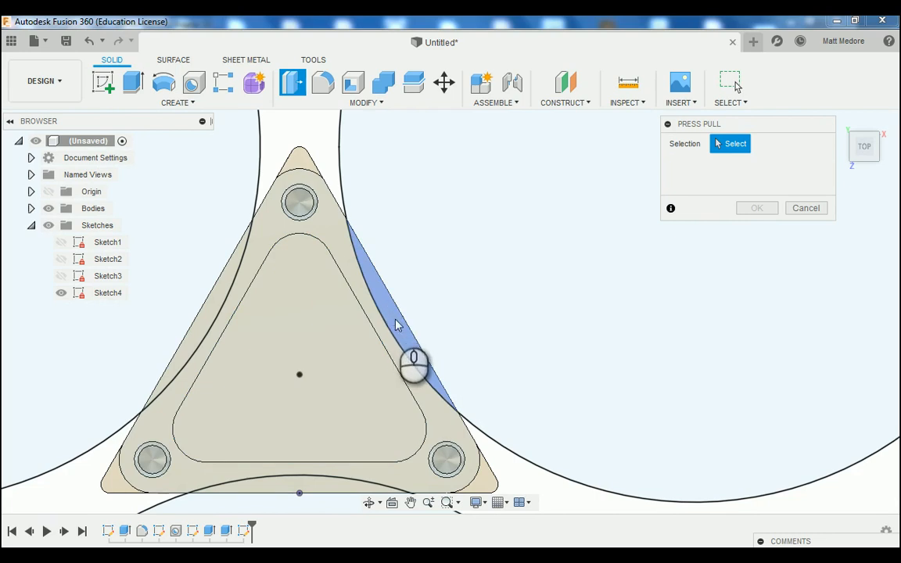
pyautogui.click(395, 325)
pyautogui.click(229, 286)
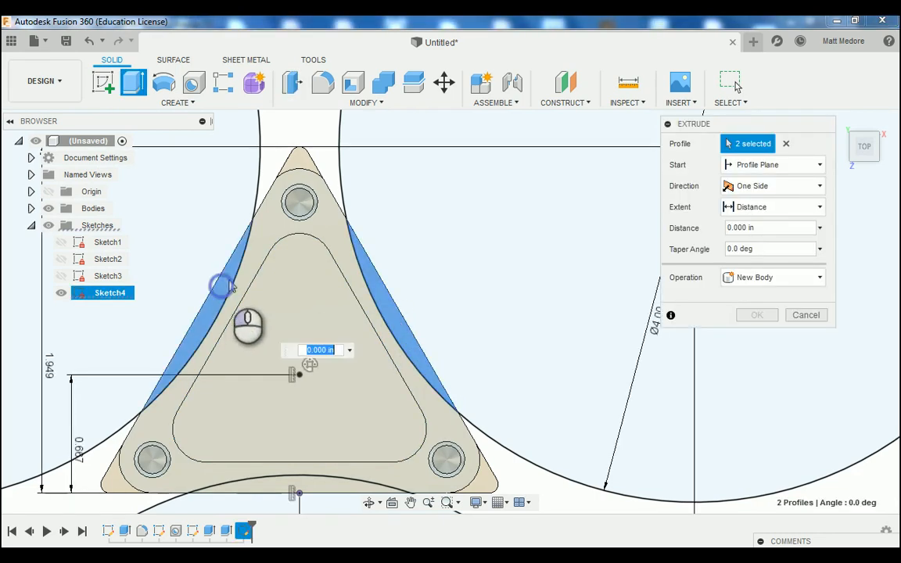
pyautogui.scroll(-2, 295, 226)
pyautogui.scroll(2, 303, 412)
pyautogui.click(318, 418)
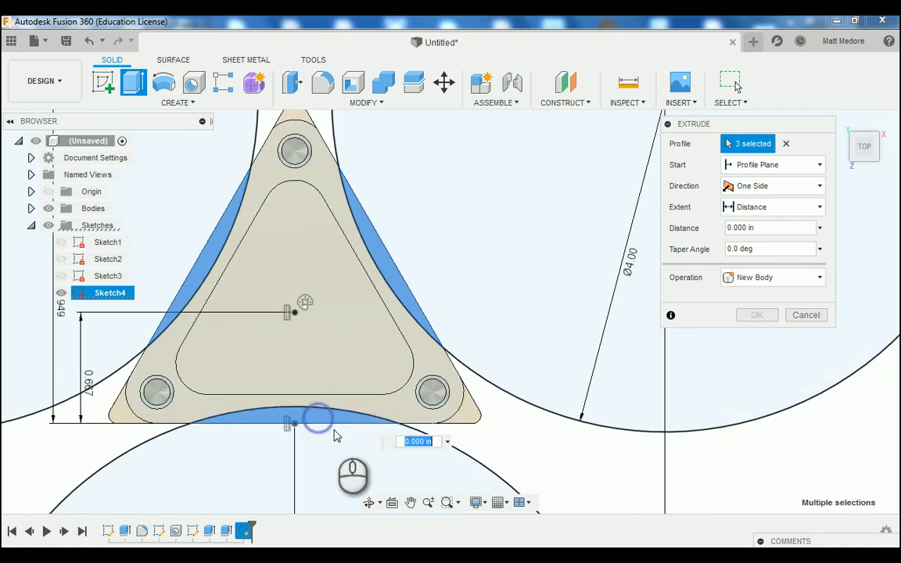
pyautogui.scroll(-2, 282, 429)
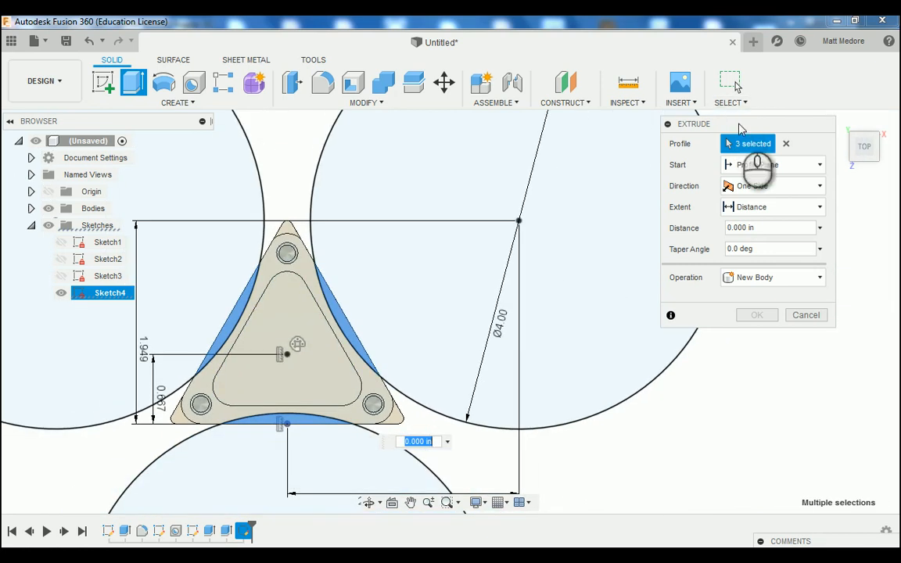
# Cut the three sliver profiles 0.125 in deep, starting from a plane offset -0.375 in.
pyautogui.moveTo(742, 129); pyautogui.dragTo(495, 166)
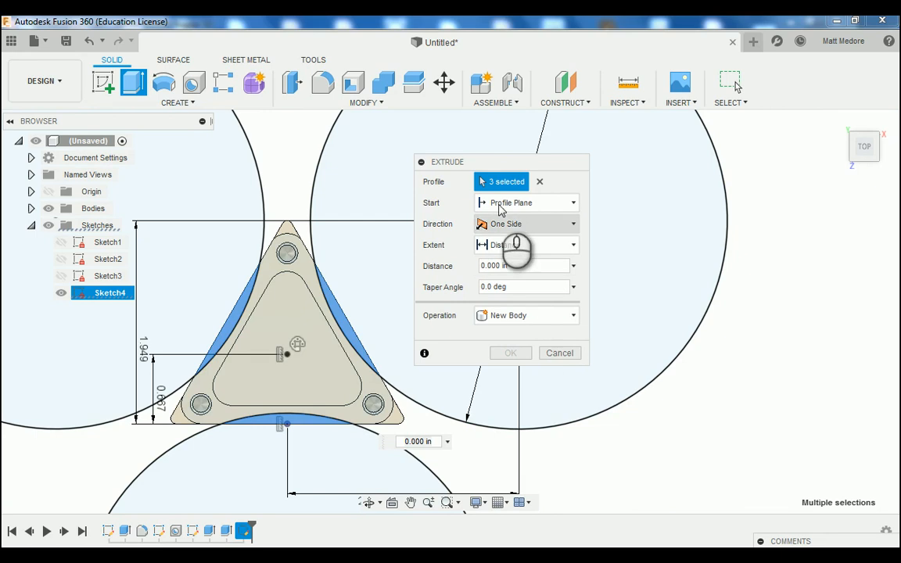
pyautogui.click(501, 205)
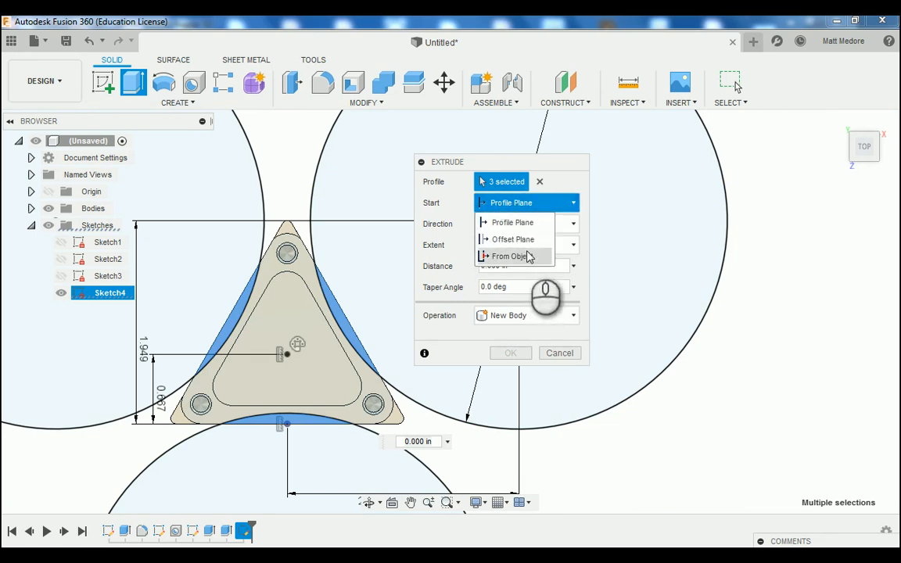
pyautogui.click(513, 239)
pyautogui.moveTo(529, 225); pyautogui.dragTo(483, 233)
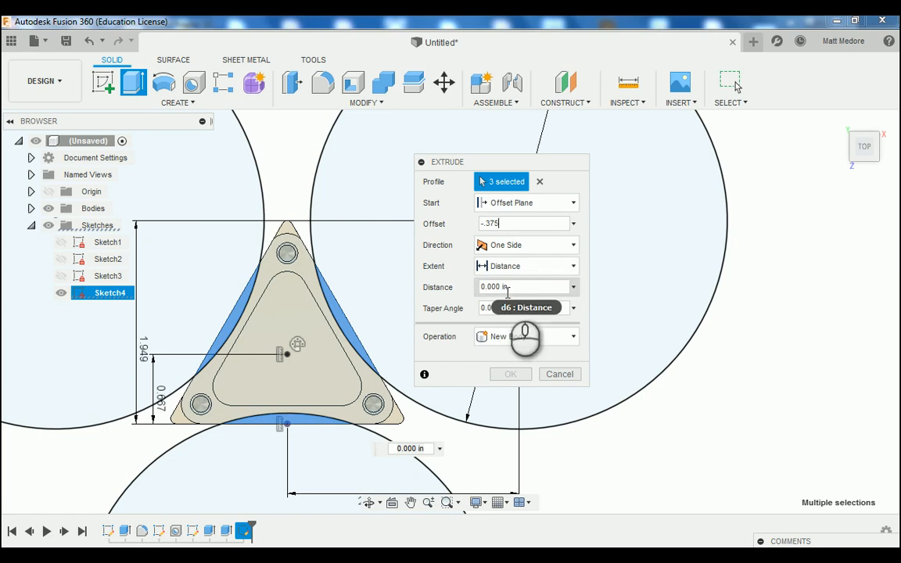
pyautogui.moveTo(522, 287); pyautogui.dragTo(482, 301)
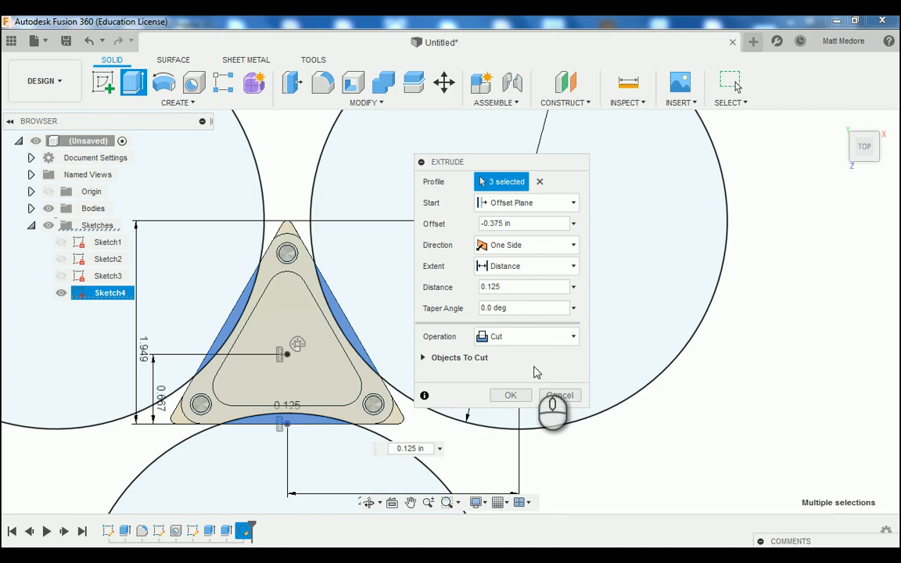
pyautogui.click(510, 395)
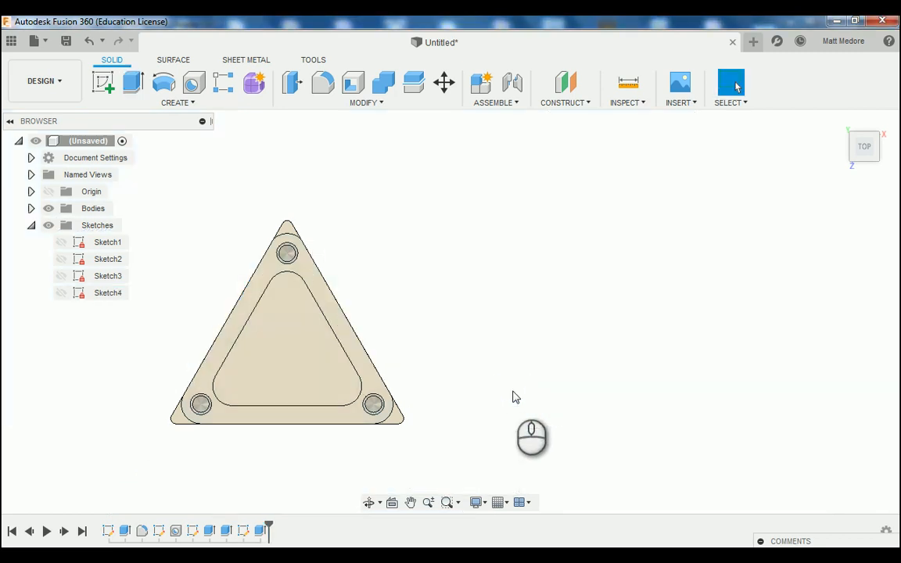
# Start an equal-distance Chamfer with tangent chain and select the pocket's top rim and the block's upper outer edges.
pyautogui.keyDown('shift'); pyautogui.moveTo(512, 397); pyautogui.dragTo(506, 466, button='middle'); pyautogui.keyUp('shift')
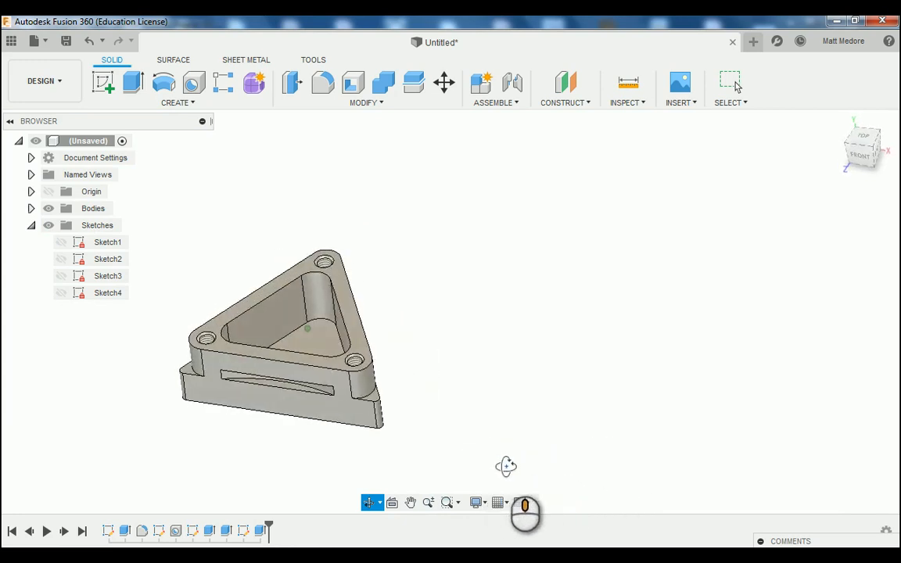
pyautogui.scroll(3, 141, 385)
pyautogui.scroll(-3, 132, 387)
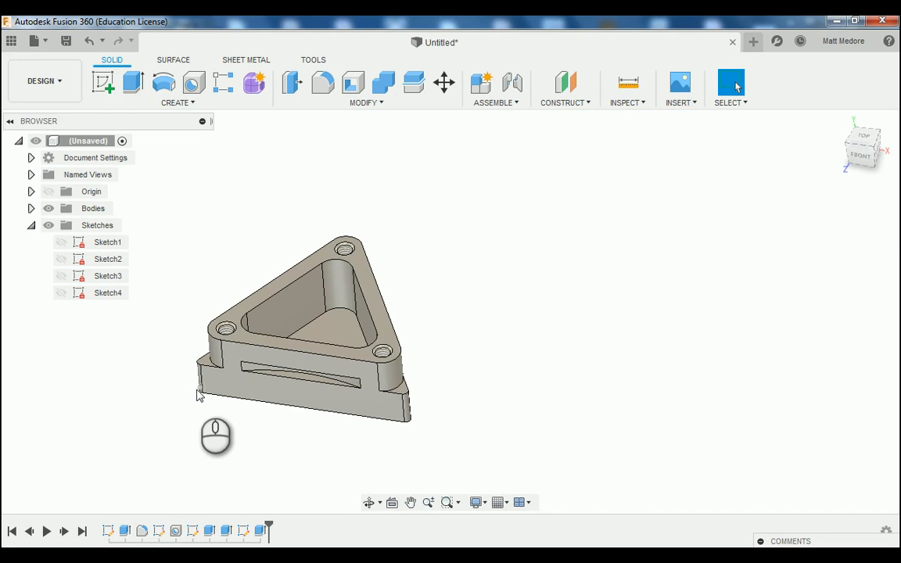
pyautogui.keyDown('shift'); pyautogui.moveTo(158, 401); pyautogui.dragTo(186, 426, button='middle'); pyautogui.keyUp('shift')
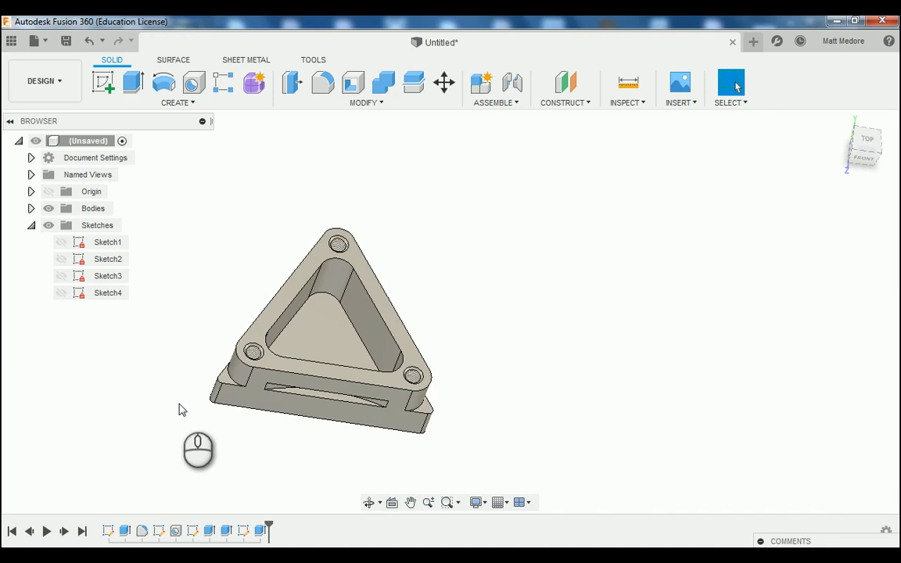
pyautogui.scroll(-1, 189, 402)
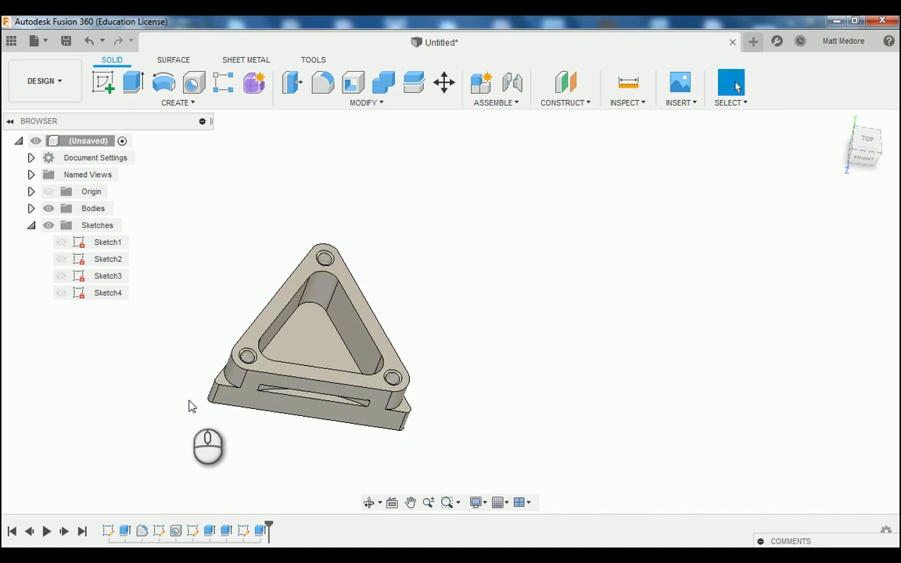
pyautogui.scroll(1, 197, 366)
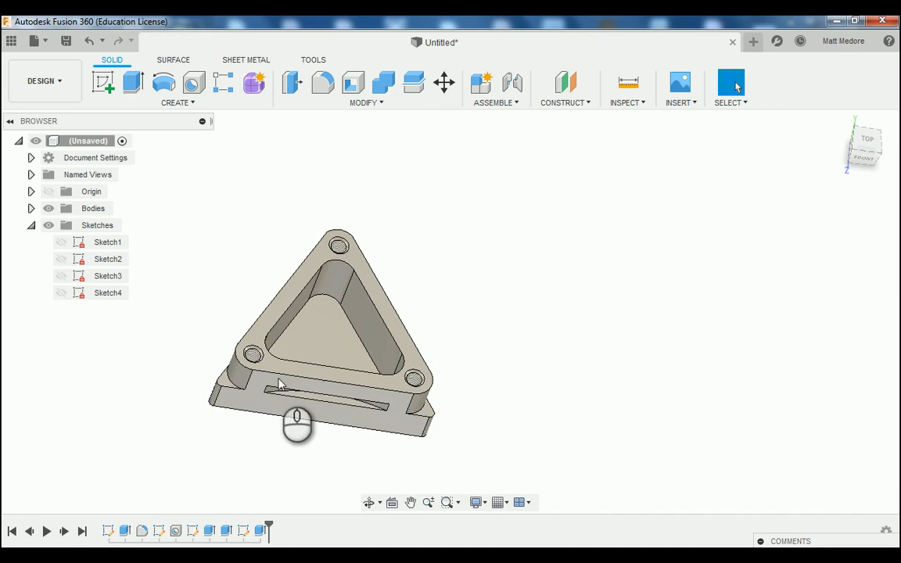
pyautogui.click(375, 106)
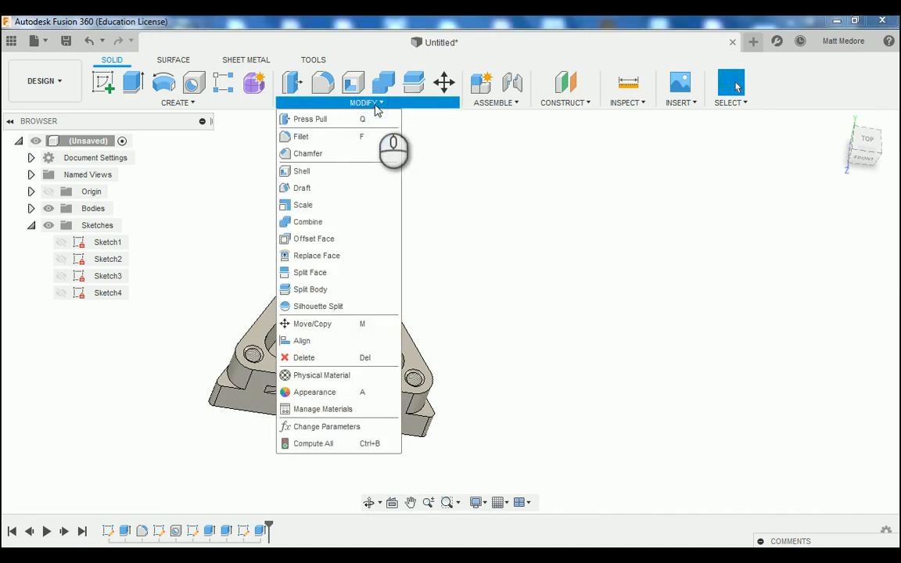
pyautogui.click(309, 152)
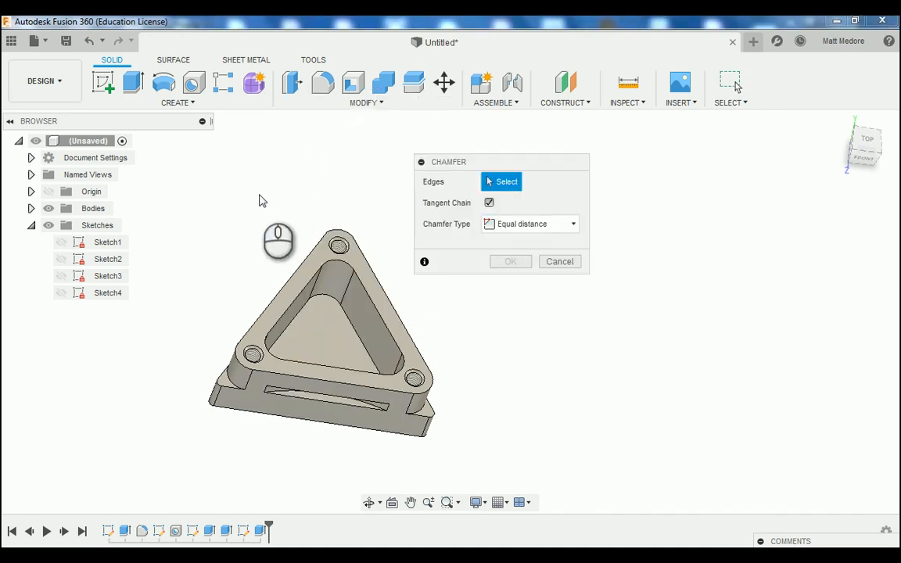
pyautogui.moveTo(192, 336)
pyautogui.keyDown('shift'); pyautogui.mouseDown(button='middle')
pyautogui.moveTo(215, 345)
pyautogui.moveTo(188, 352)
pyautogui.mouseUp(button='middle'); pyautogui.keyUp('shift')
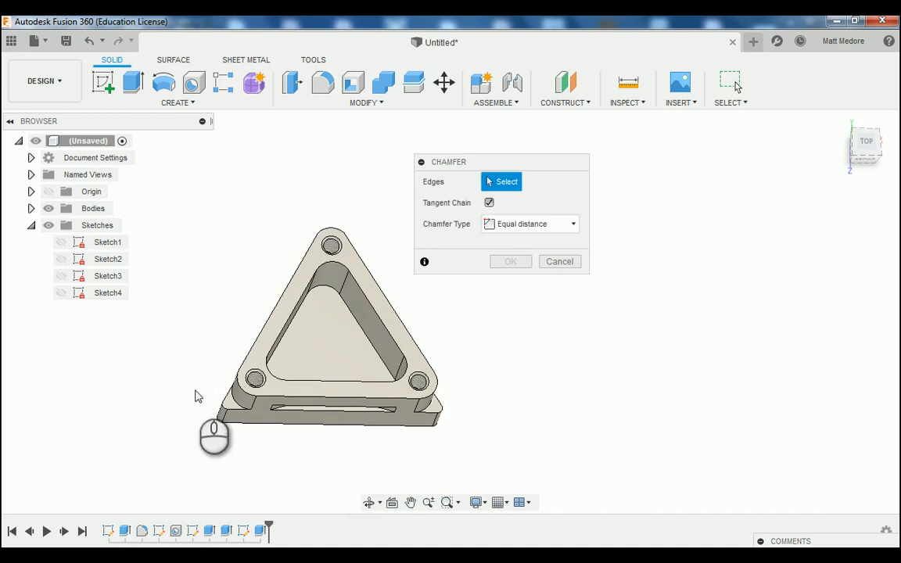
pyautogui.click(296, 311)
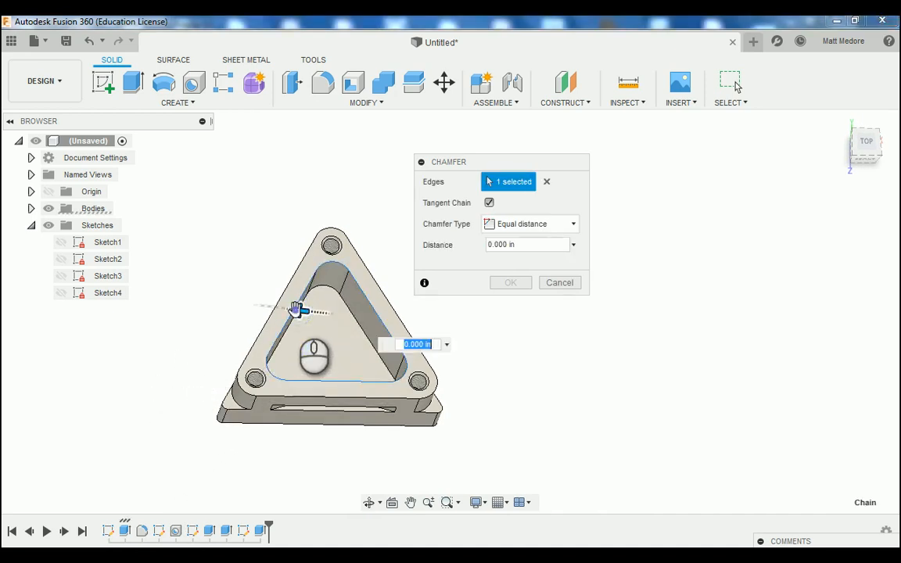
pyautogui.click(298, 261)
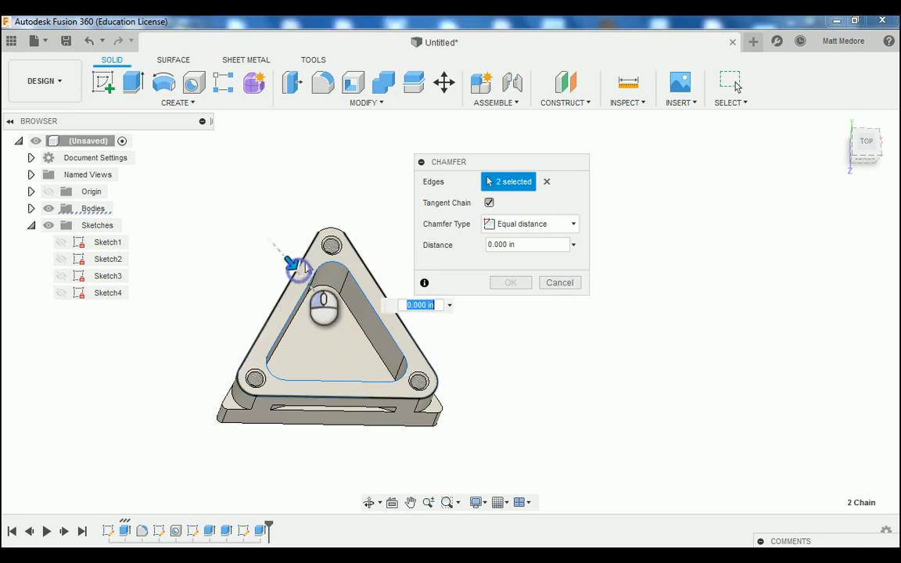
pyautogui.click(327, 234)
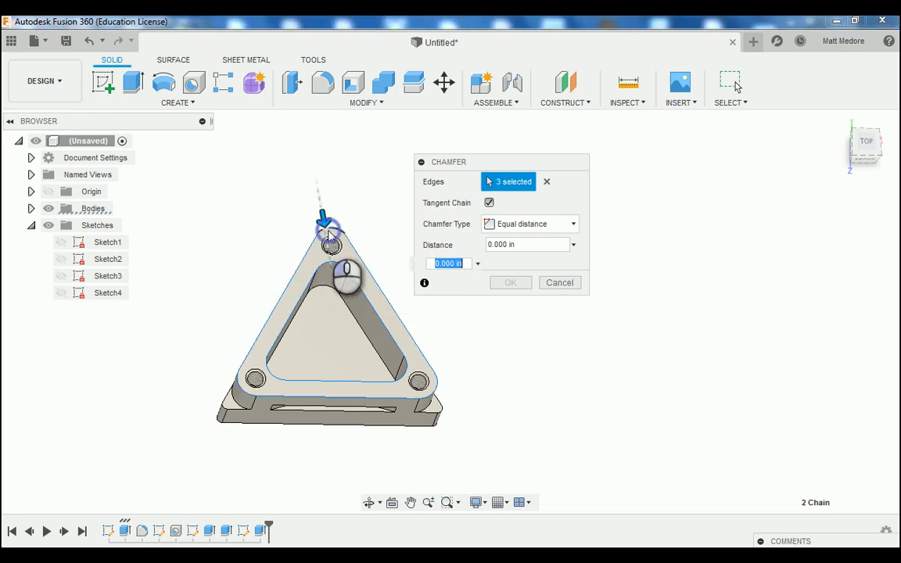
# Add the outer edges of the three lower corner ledges and the block's bottom perimeter to the chamfer selection.
pyautogui.click(229, 412)
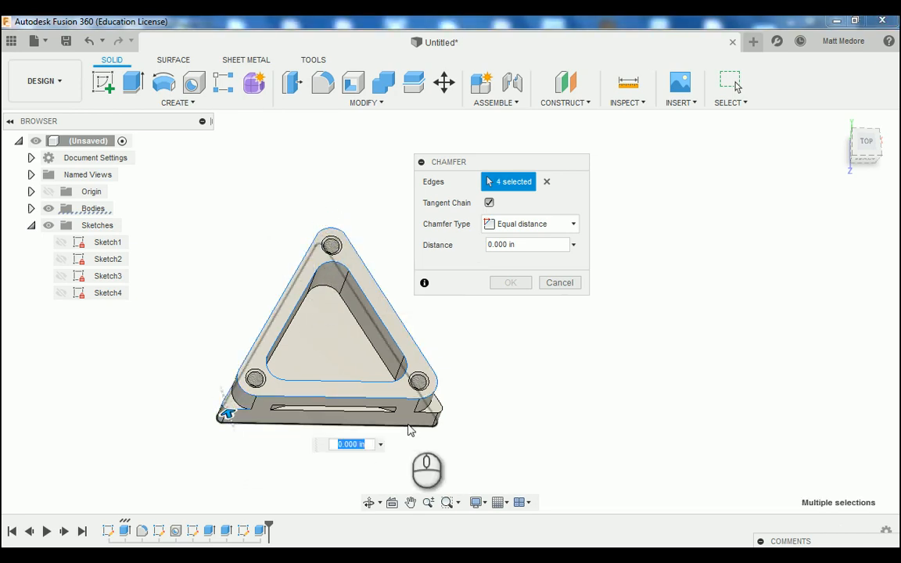
pyautogui.click(436, 417)
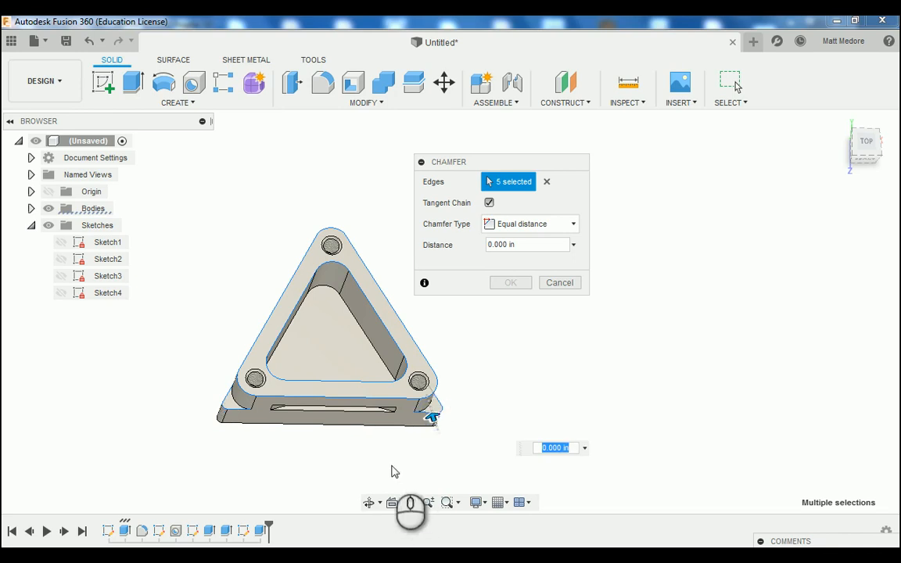
pyautogui.keyDown('shift'); pyautogui.moveTo(482, 432); pyautogui.dragTo(352, 475, button='middle'); pyautogui.keyUp('shift')
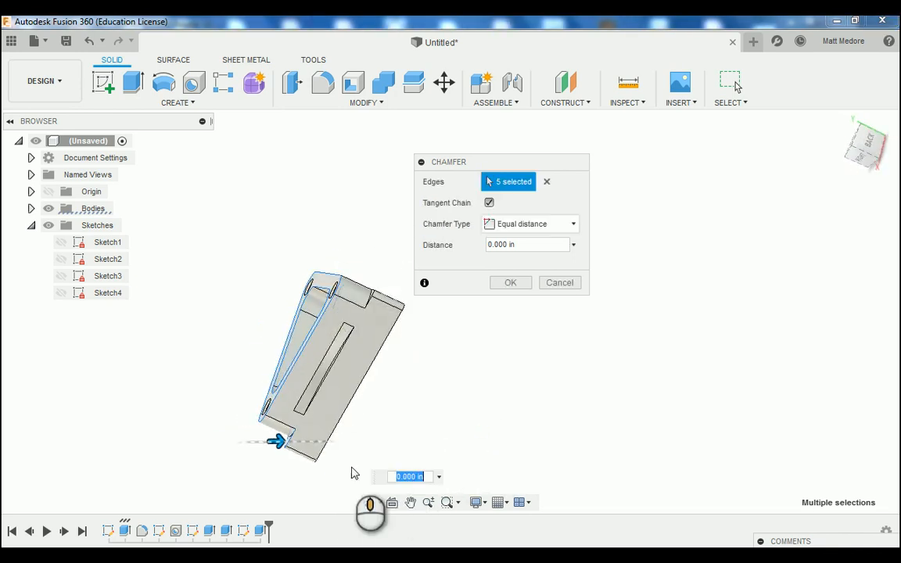
pyautogui.scroll(2, 377, 303)
pyautogui.click(377, 301)
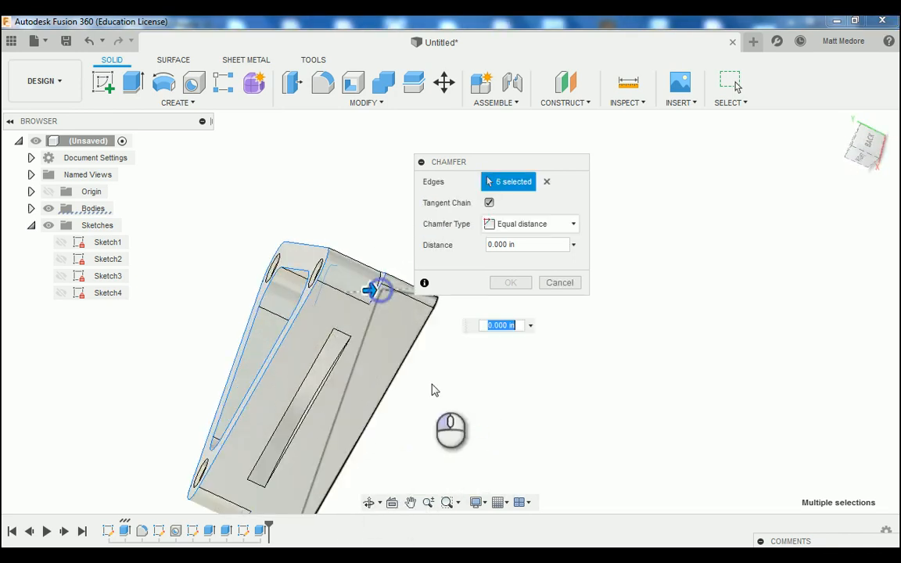
pyautogui.keyDown('shift'); pyautogui.moveTo(430, 388); pyautogui.dragTo(317, 259, button='middle'); pyautogui.keyUp('shift')
pyautogui.click(307, 295)
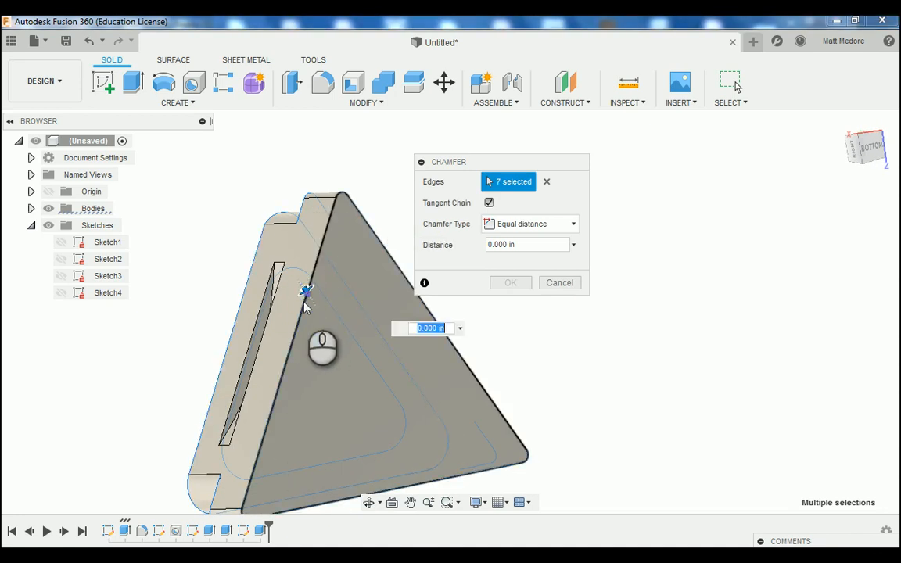
# Examine the selected chamfer edges around the block, including its underside, corner ledges and side slots.
pyautogui.keyDown('shift'); pyautogui.moveTo(215, 307); pyautogui.dragTo(254, 317, button='middle'); pyautogui.keyUp('shift')
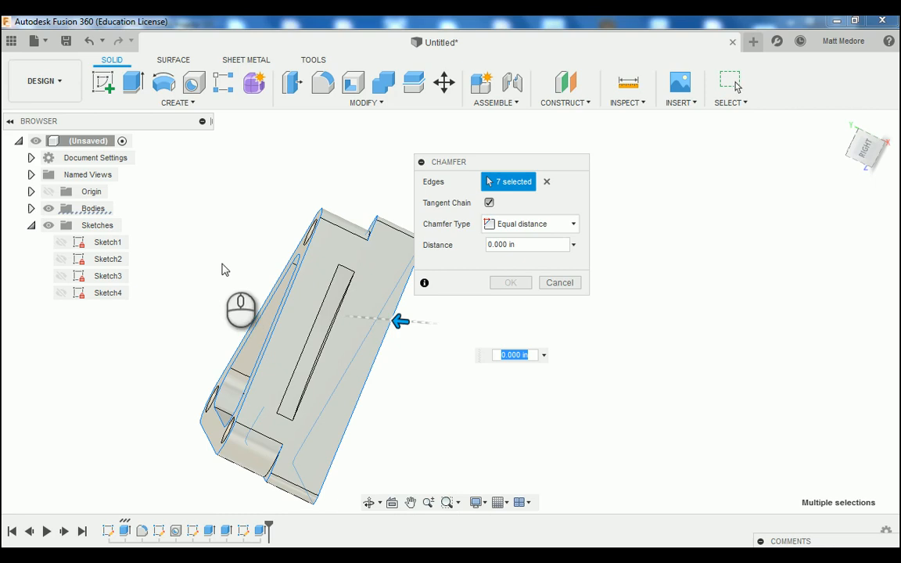
pyautogui.keyDown('shift'); pyautogui.moveTo(223, 267); pyautogui.dragTo(315, 253, button='middle'); pyautogui.keyUp('shift')
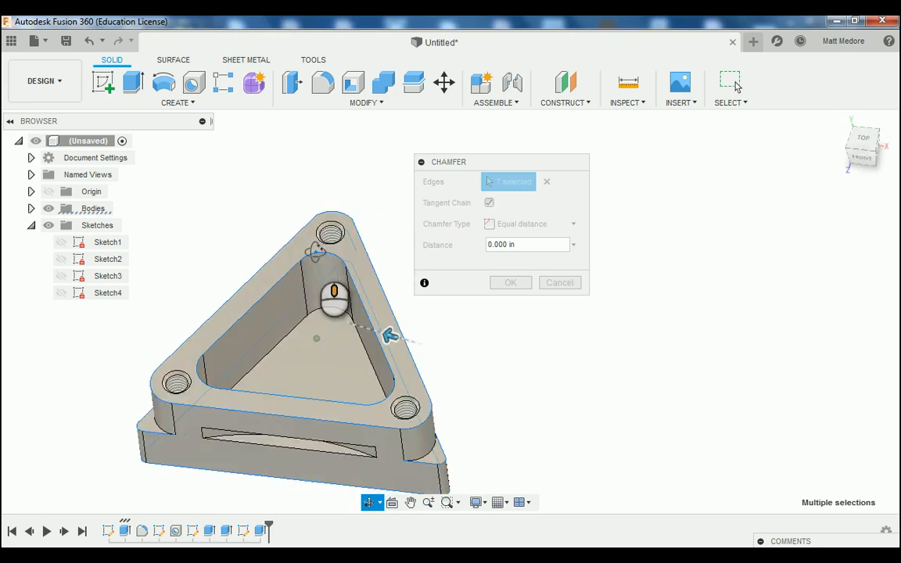
pyautogui.keyDown('shift'); pyautogui.moveTo(207, 253); pyautogui.dragTo(226, 251, button='middle'); pyautogui.keyUp('shift')
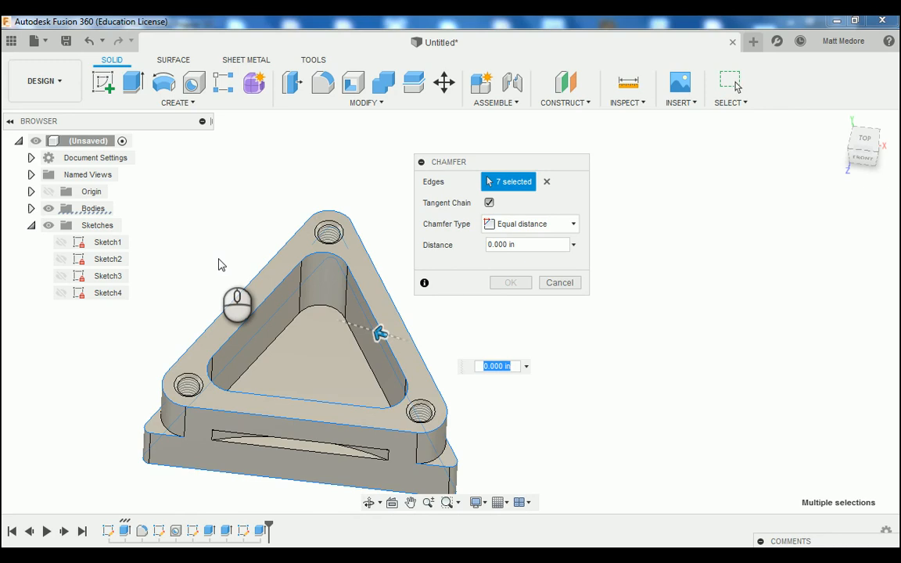
pyautogui.keyDown('shift'); pyautogui.moveTo(220, 264); pyautogui.dragTo(194, 233, button='middle'); pyautogui.keyUp('shift')
pyautogui.keyDown('shift'); pyautogui.moveTo(225, 275); pyautogui.dragTo(332, 215, button='middle'); pyautogui.keyUp('shift')
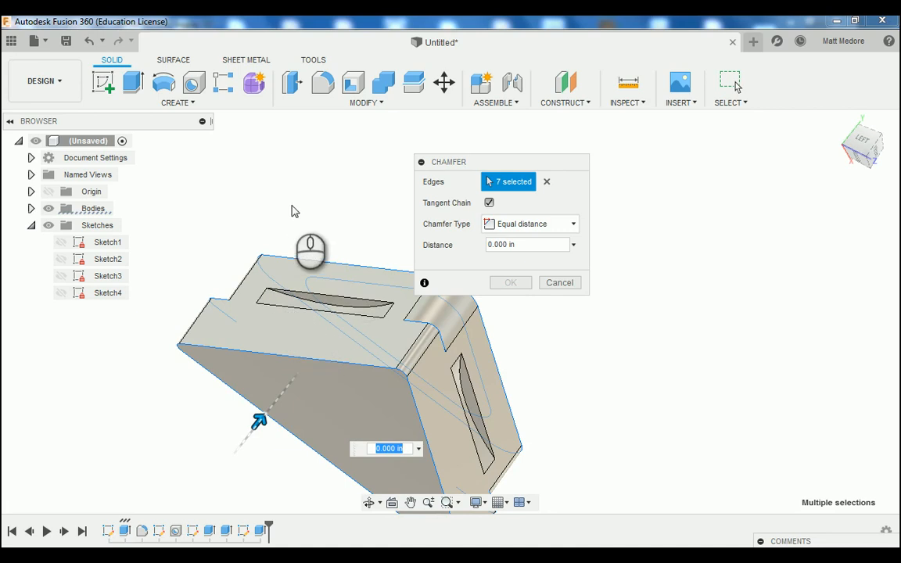
pyautogui.keyDown('shift'); pyautogui.moveTo(294, 207); pyautogui.dragTo(211, 247, button='middle'); pyautogui.keyUp('shift')
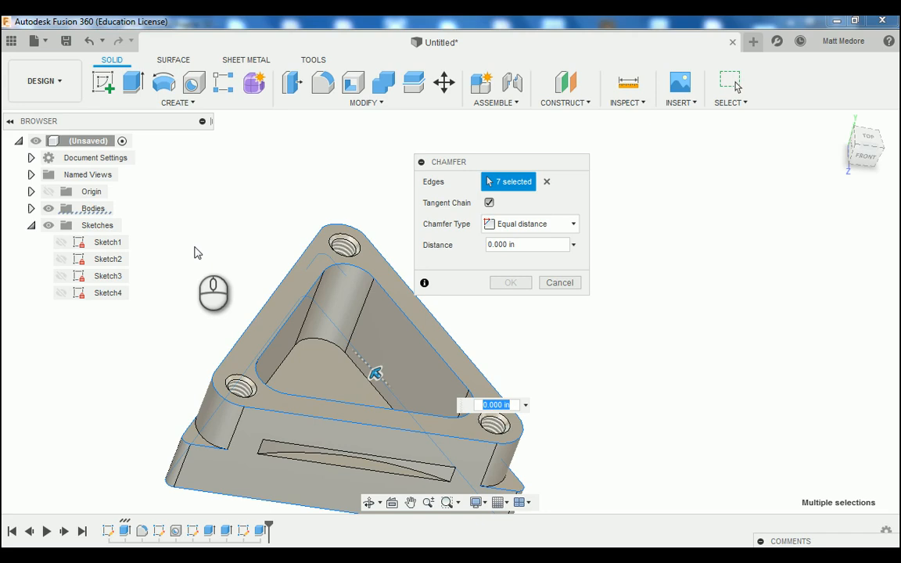
pyautogui.keyDown('shift'); pyautogui.moveTo(188, 270); pyautogui.dragTo(151, 367, button='middle'); pyautogui.keyUp('shift')
pyautogui.scroll(3, 302, 423)
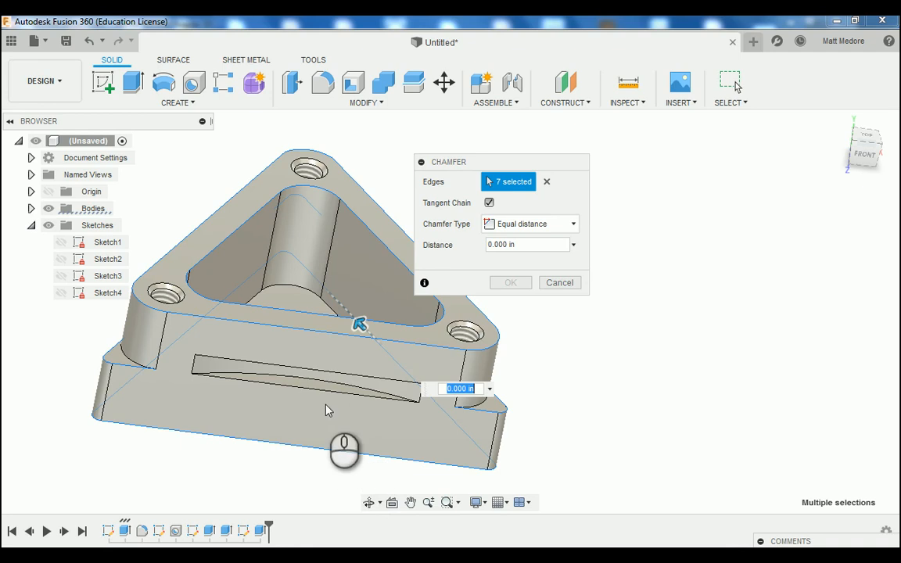
pyautogui.keyDown('shift'); pyautogui.moveTo(225, 419); pyautogui.dragTo(201, 418, button='middle'); pyautogui.keyUp('shift')
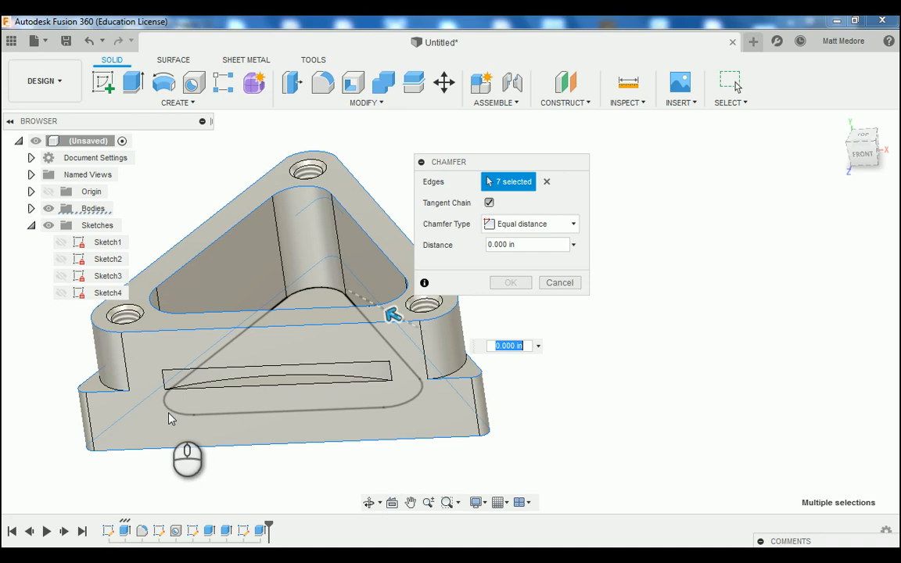
pyautogui.scroll(3, 168, 418)
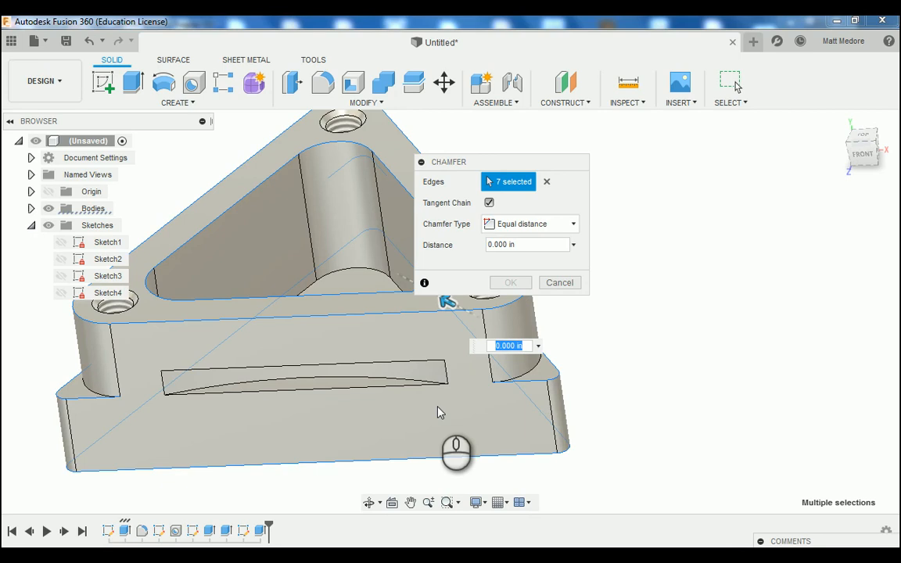
# Chamfer the selected edges with a distance of 0.01 in.
pyautogui.write('.0')
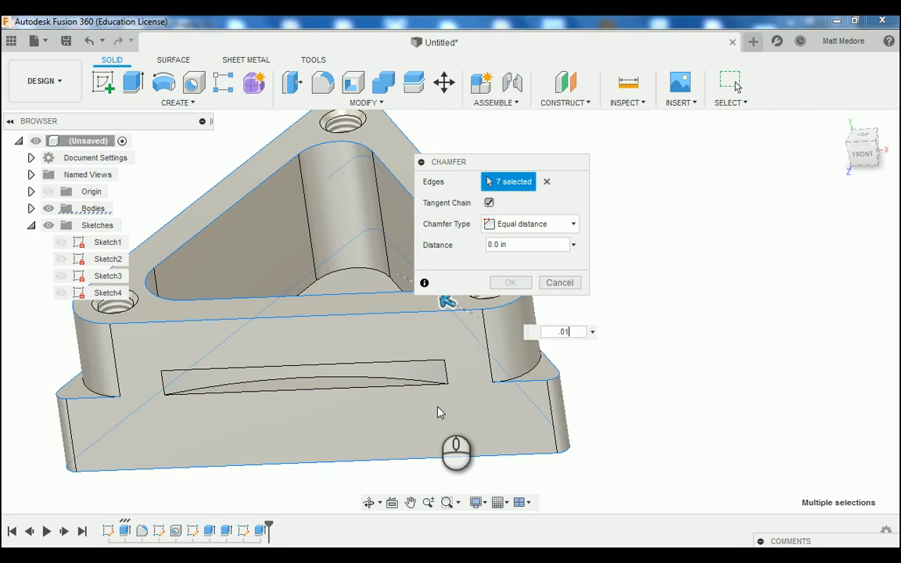
pyautogui.write('1')
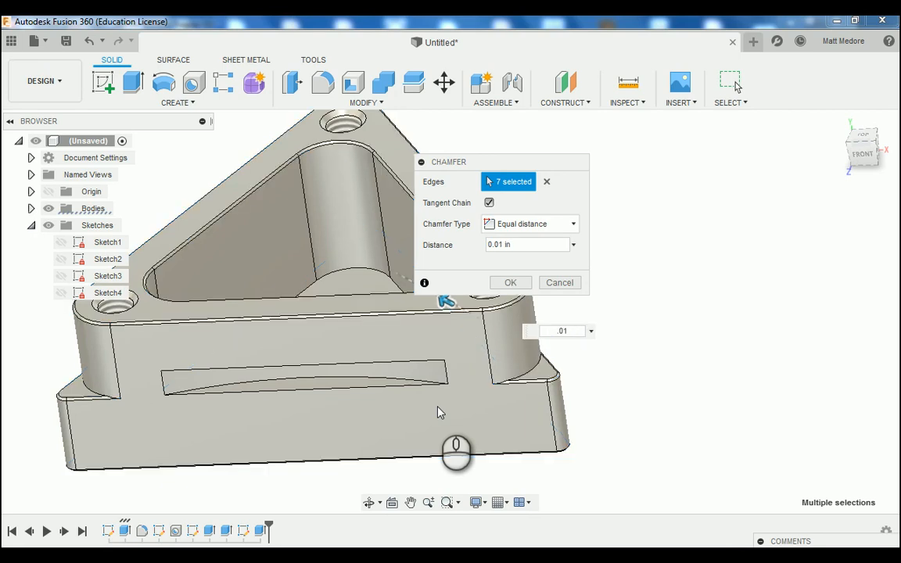
pyautogui.click(511, 283)
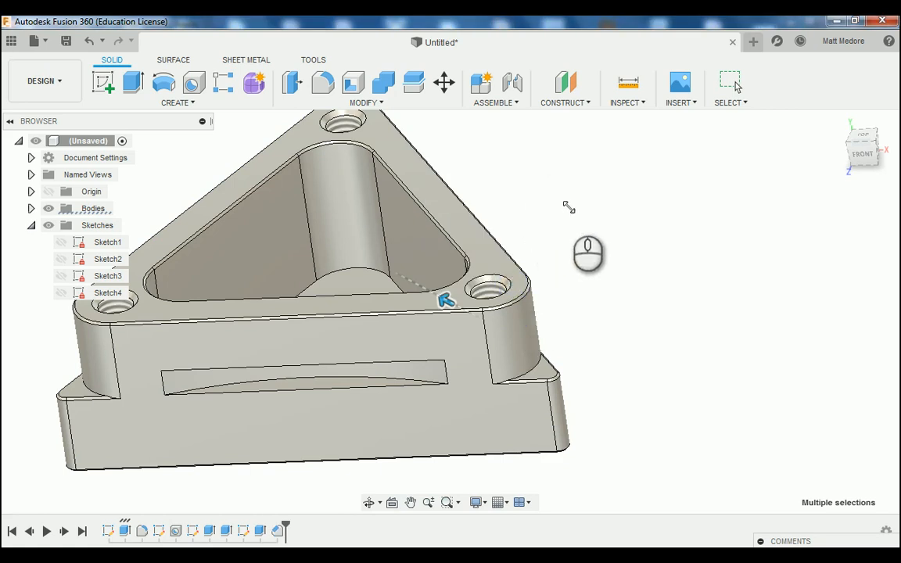
pyautogui.scroll(-3, 569, 212)
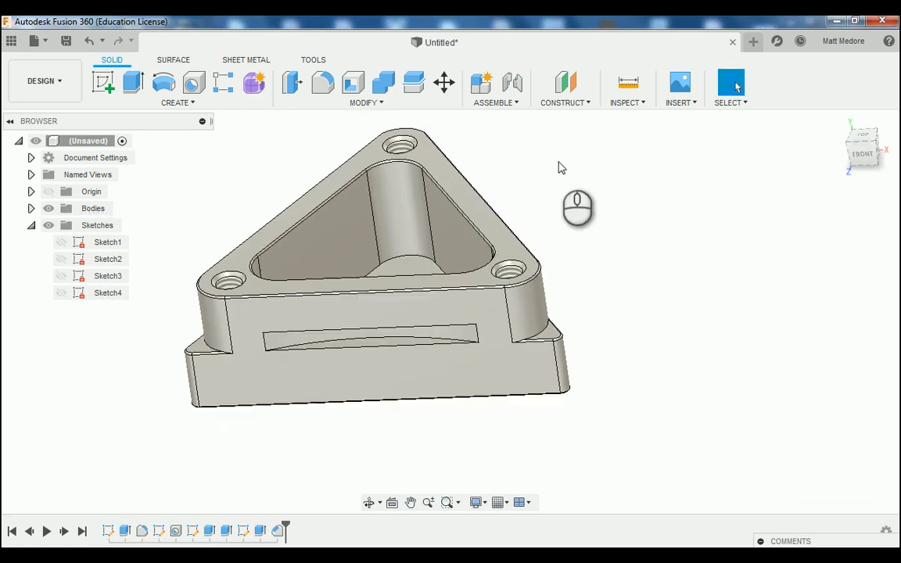
pyautogui.keyDown('shift'); pyautogui.moveTo(560, 167); pyautogui.dragTo(602, 218, button='middle'); pyautogui.keyUp('shift')
pyautogui.scroll(3, 160, 395)
pyautogui.scroll(-4, 161, 335)
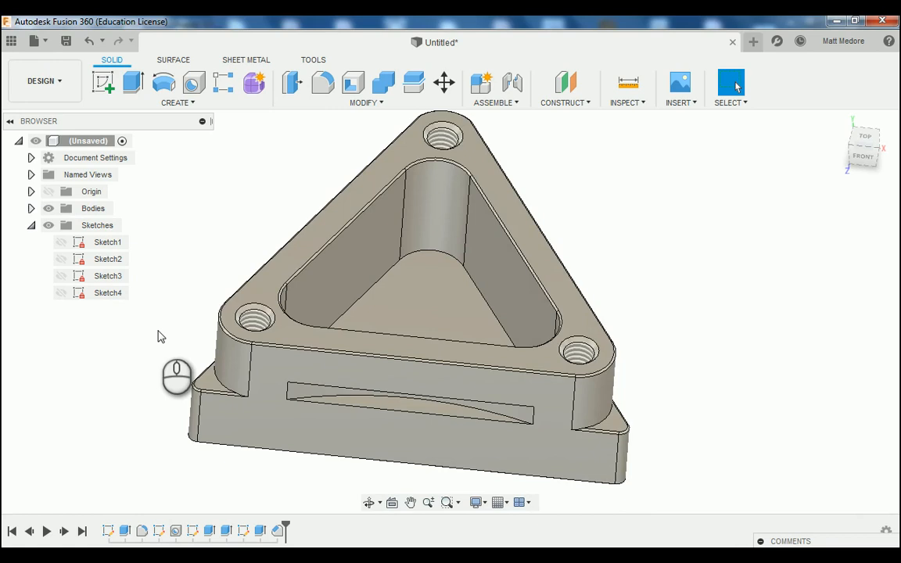
pyautogui.moveTo(157, 330)
pyautogui.keyDown('shift'); pyautogui.mouseDown(button='middle')
pyautogui.moveTo(161, 317)
pyautogui.moveTo(161, 341)
pyautogui.mouseUp(button='middle'); pyautogui.keyUp('shift')
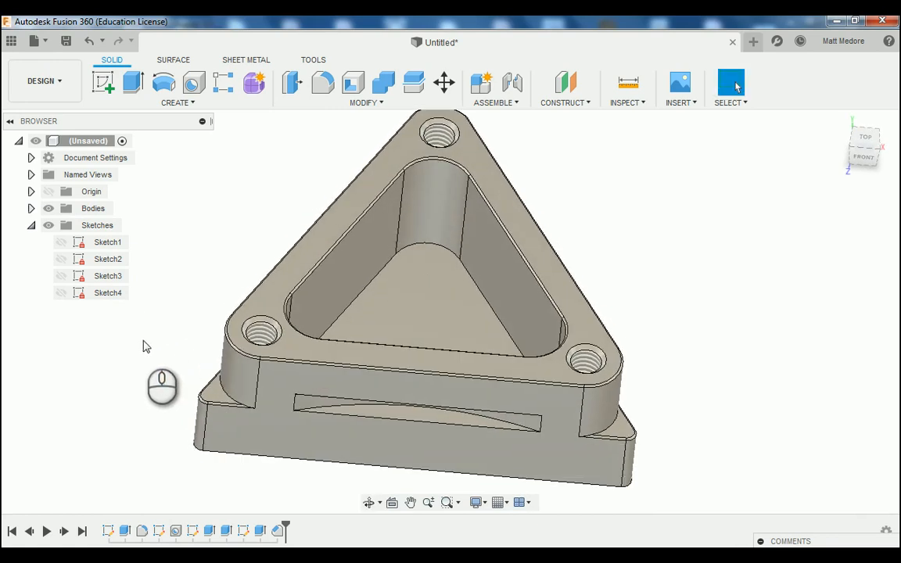